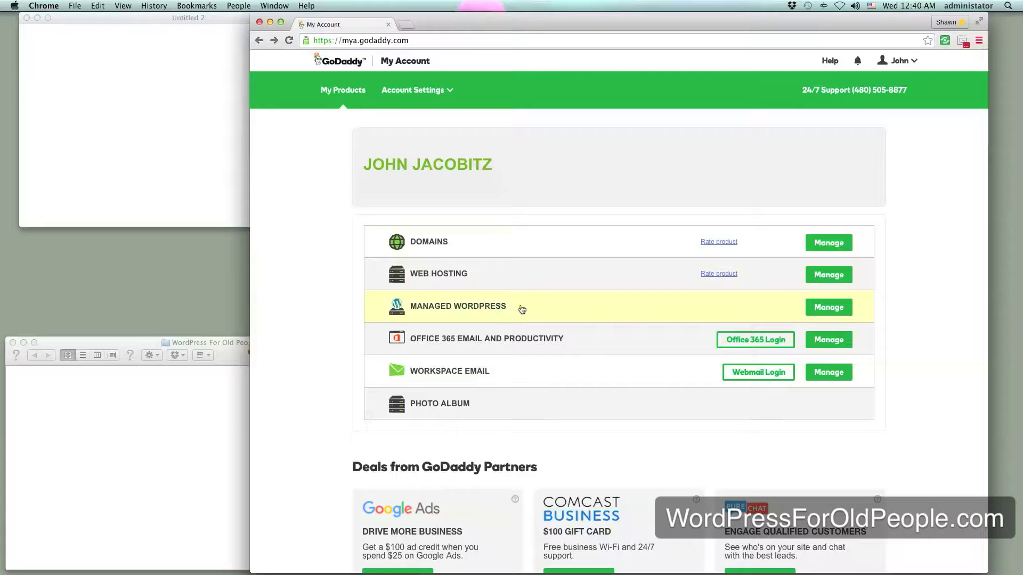
# Step: Expand Managed WordPress in My Products and open Manage for the New Account
pyautogui.click(521, 310)
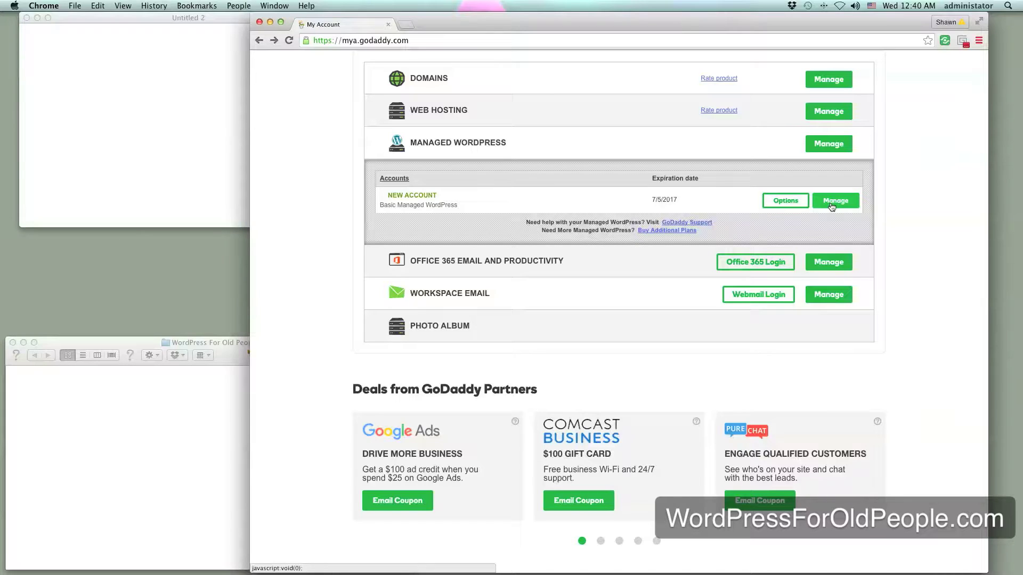
pyautogui.scroll(1, 832, 206)
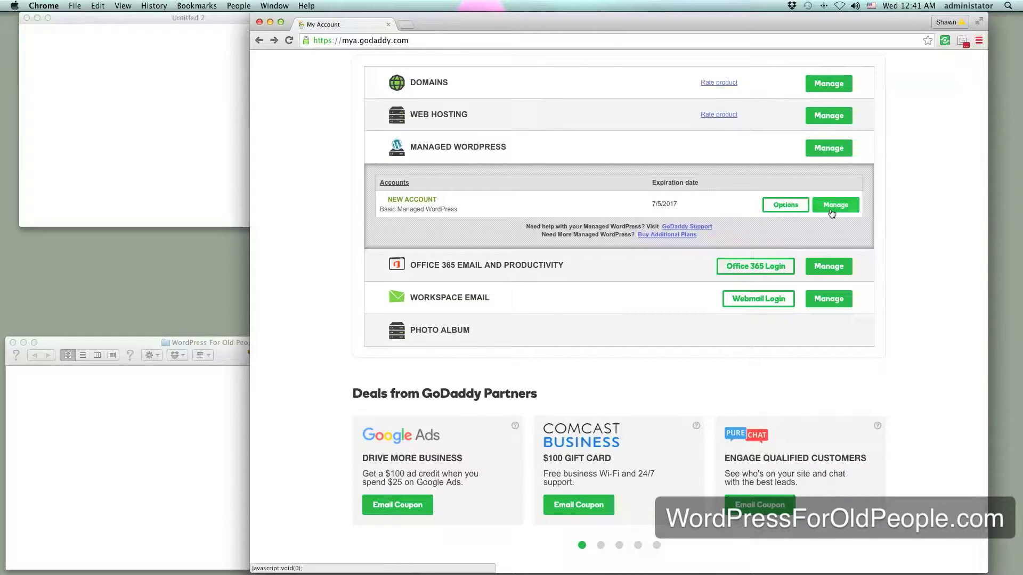
pyautogui.click(832, 212)
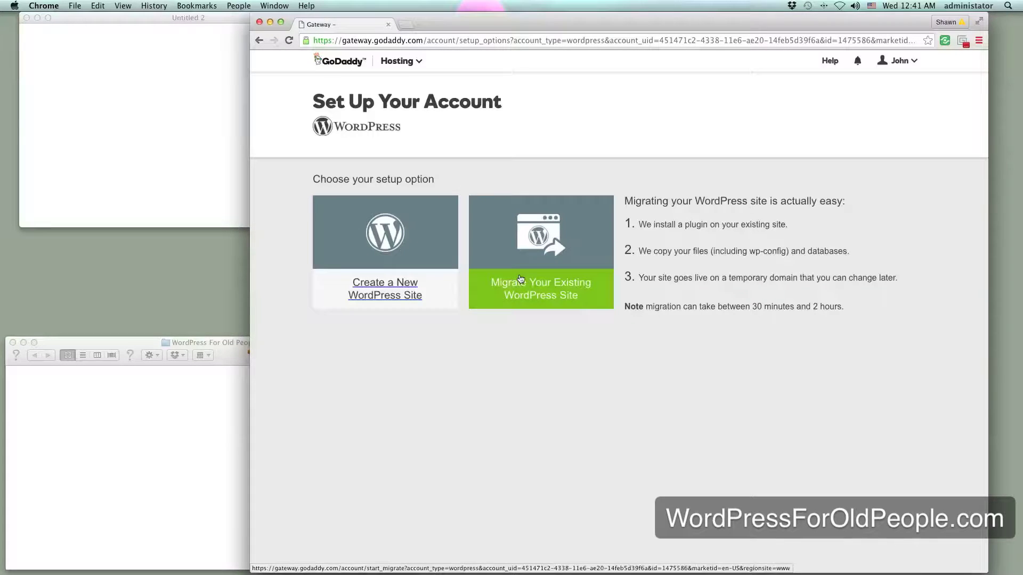
# Step: Create a new site on the temporary c3d.88e.myftpupload.com domain with the North America data center
pyautogui.click(397, 288)
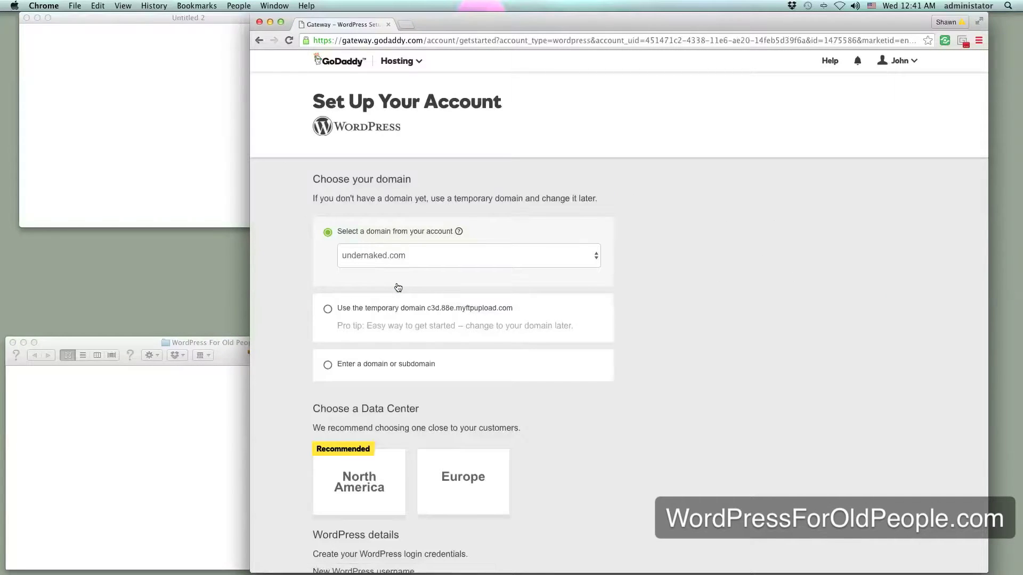
pyautogui.click(397, 255)
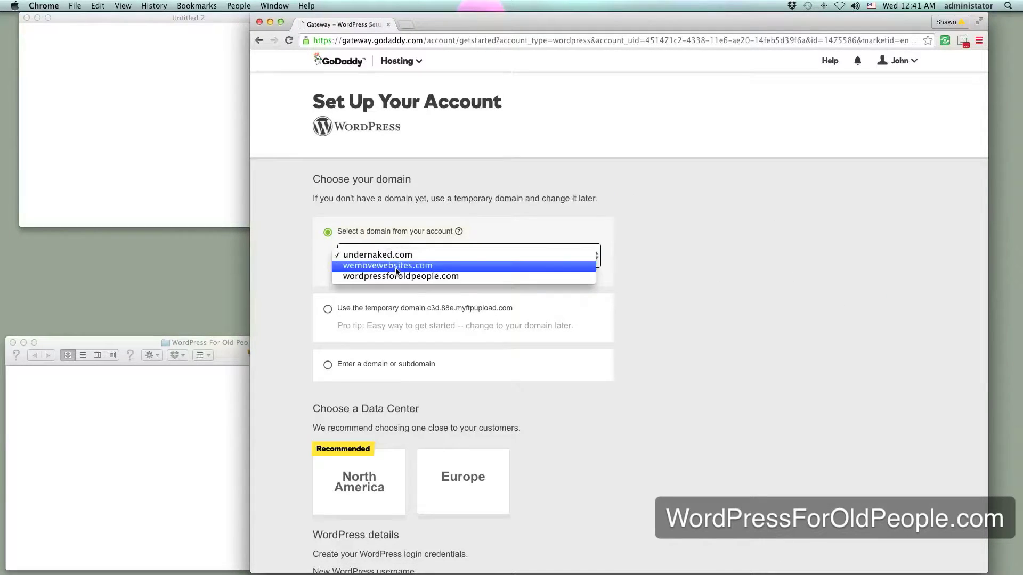
pyautogui.click(395, 277)
pyautogui.click(328, 309)
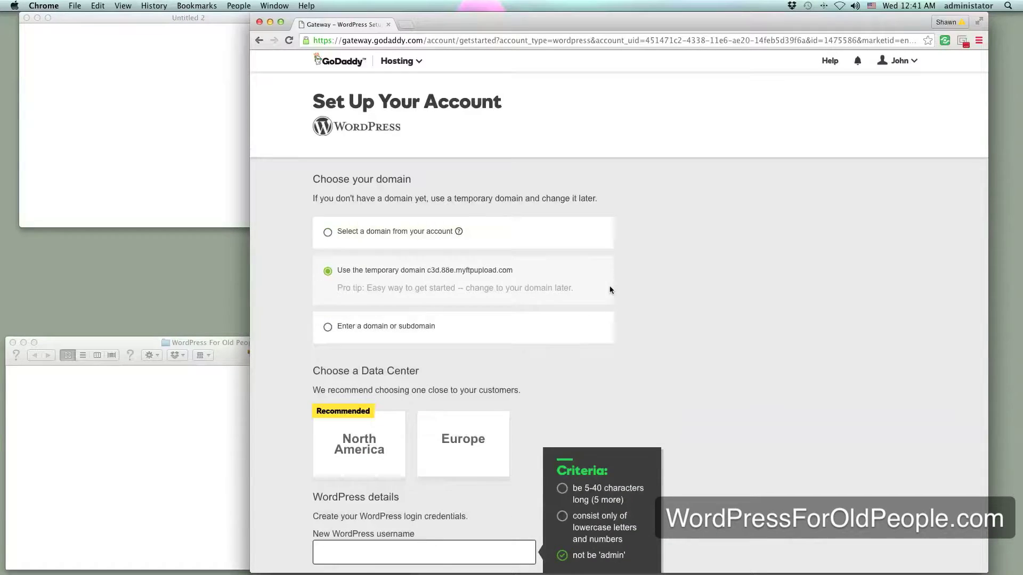
pyautogui.scroll(-2, 610, 289)
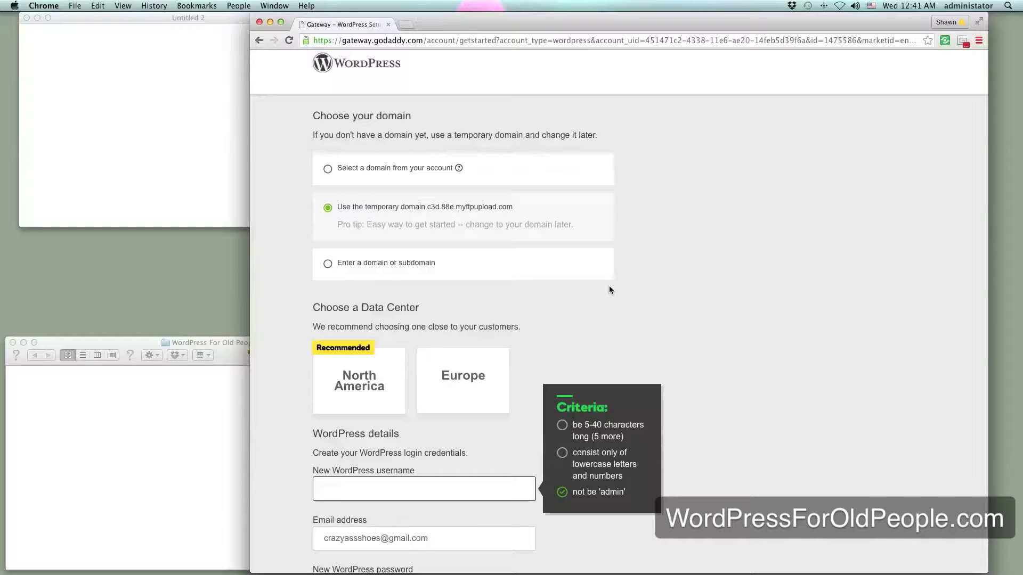
pyautogui.click(370, 377)
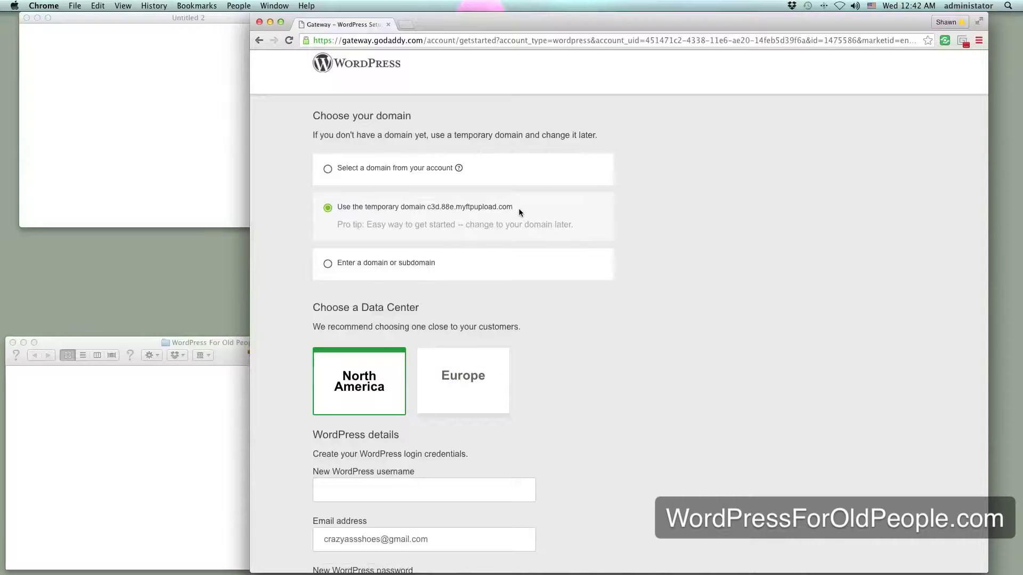
# Step: Select the temporary domain name on the setup page, then clear the selection
pyautogui.moveTo(519, 209); pyautogui.dragTo(427, 207)
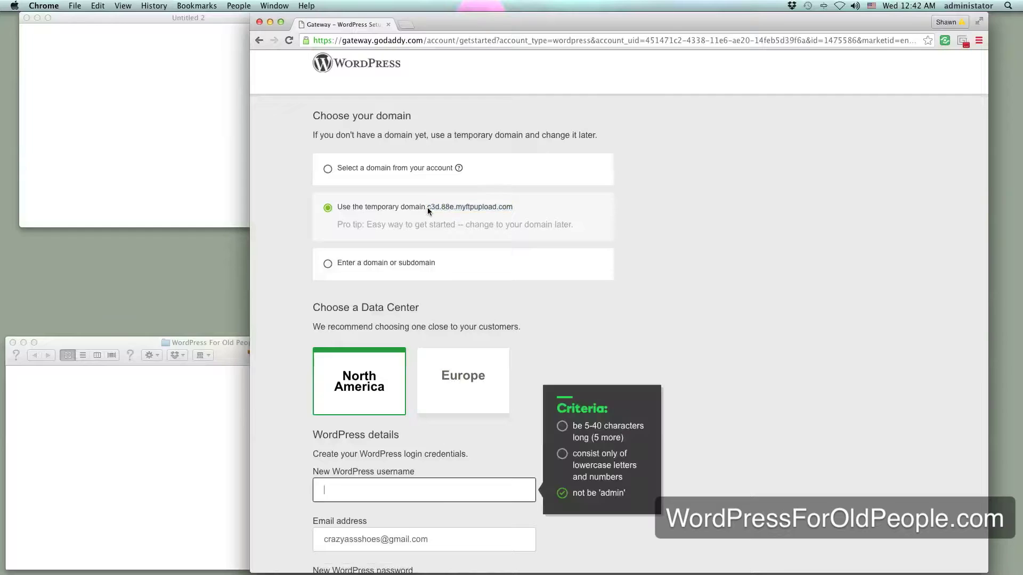
pyautogui.tripleClick(461, 208)
pyautogui.click(487, 206)
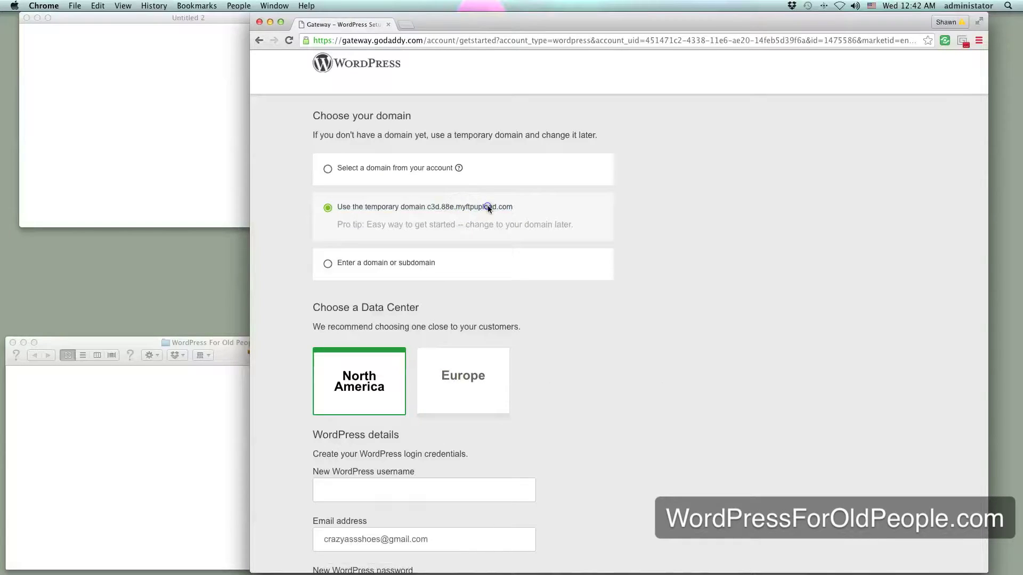
pyautogui.moveTo(515, 207); pyautogui.dragTo(427, 207)
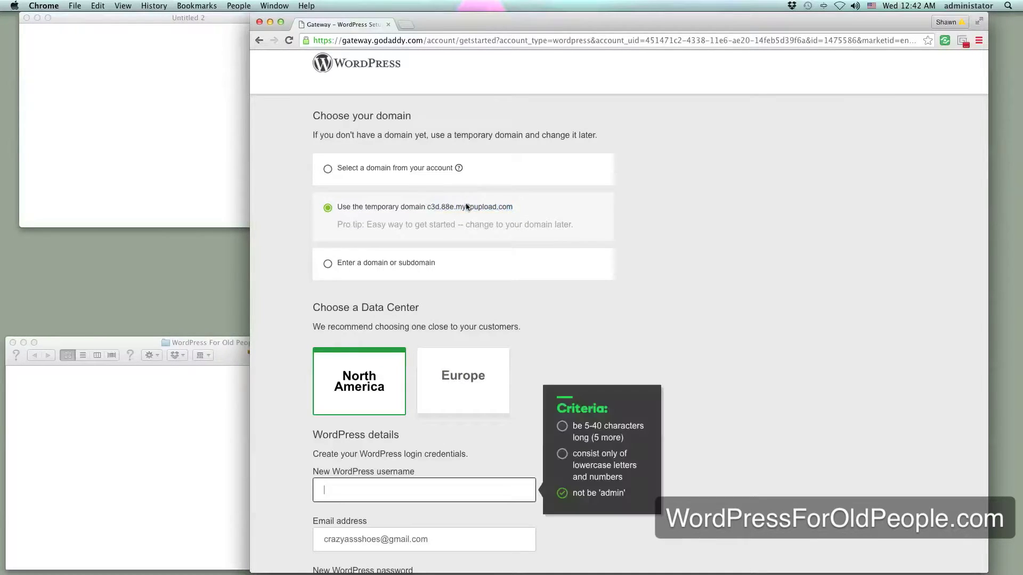
pyautogui.click(528, 206)
pyautogui.scroll(-2, 521, 279)
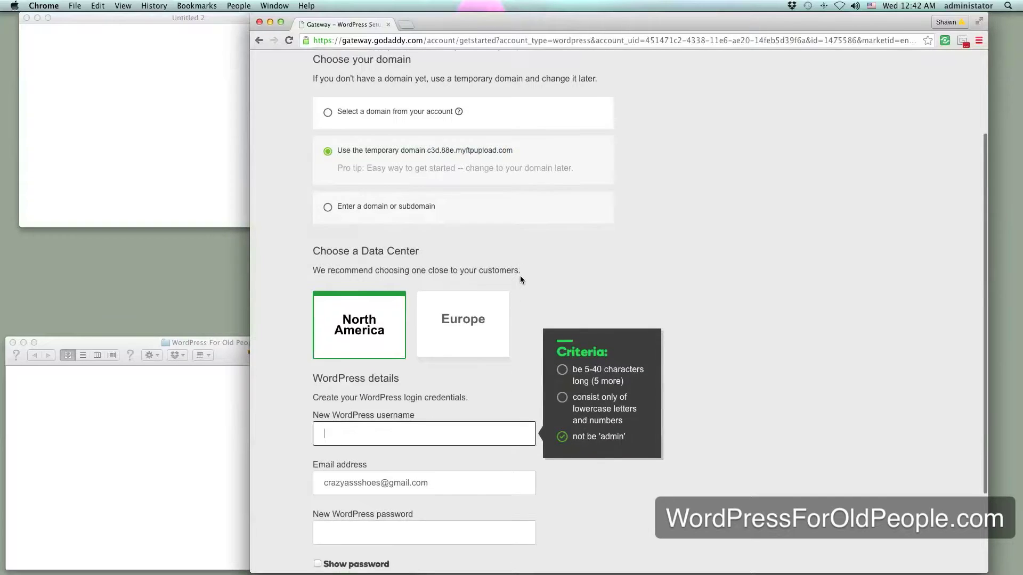
# Step: Highlight the Choose a Data Center heading, focus the username field, then switch to the folder window
pyautogui.click(426, 226)
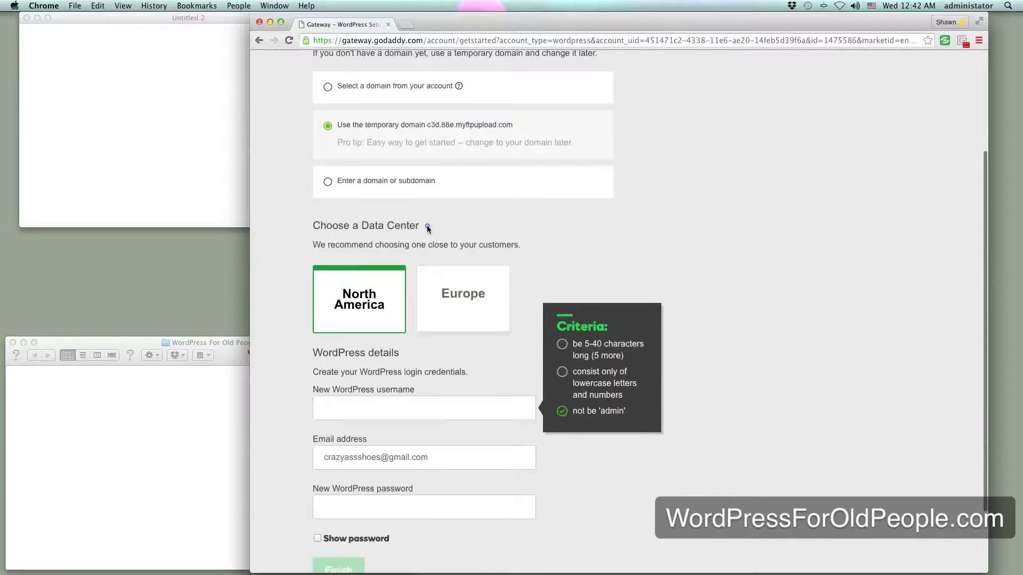
pyautogui.moveTo(427, 225); pyautogui.dragTo(312, 226)
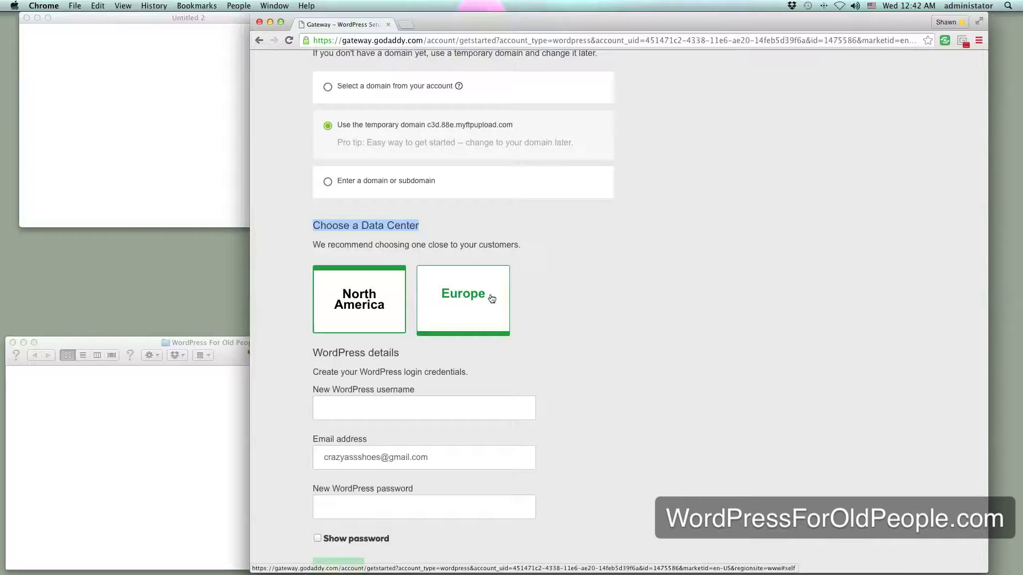
pyautogui.click(531, 371)
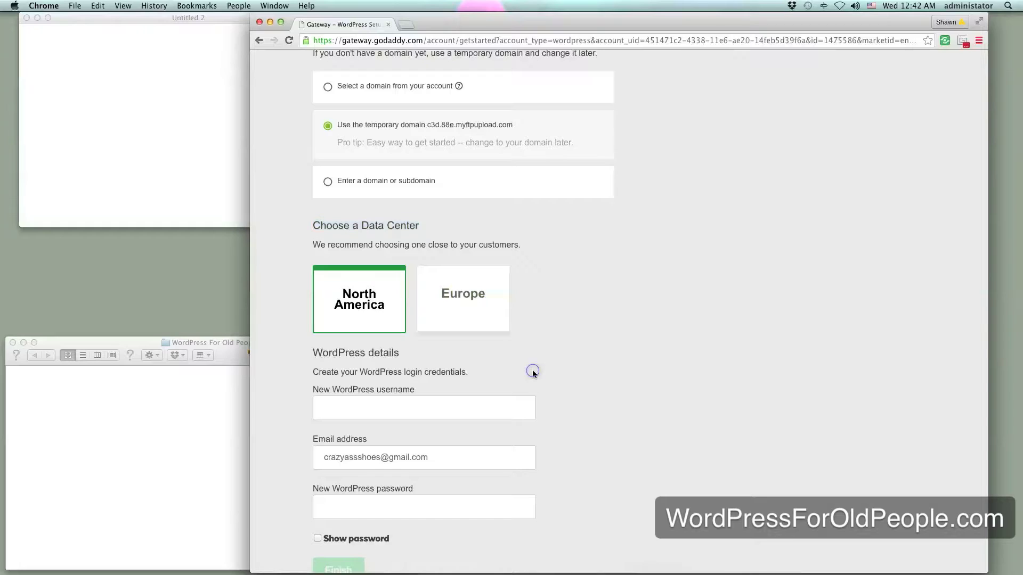
pyautogui.click(457, 406)
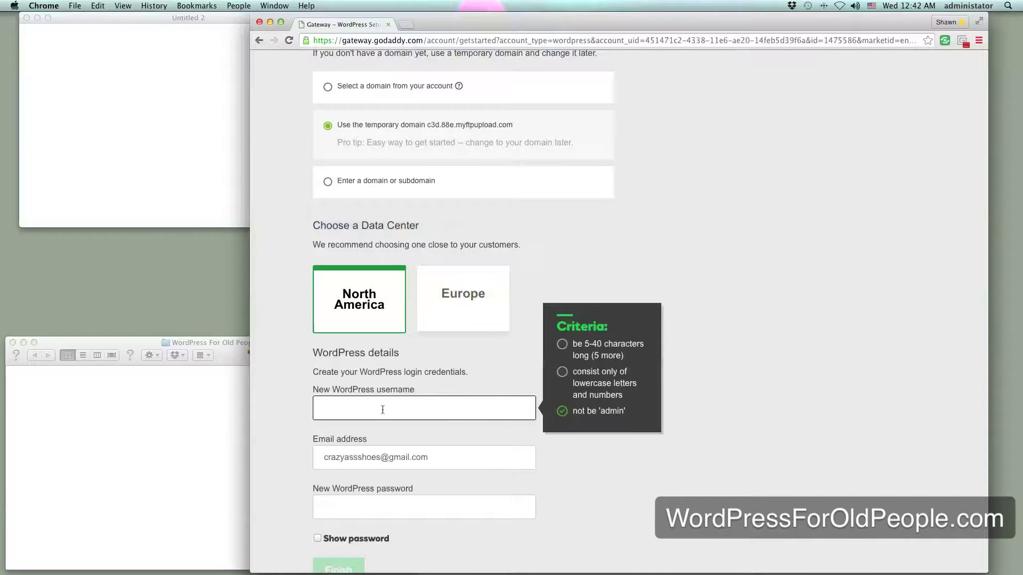
pyautogui.click(178, 399)
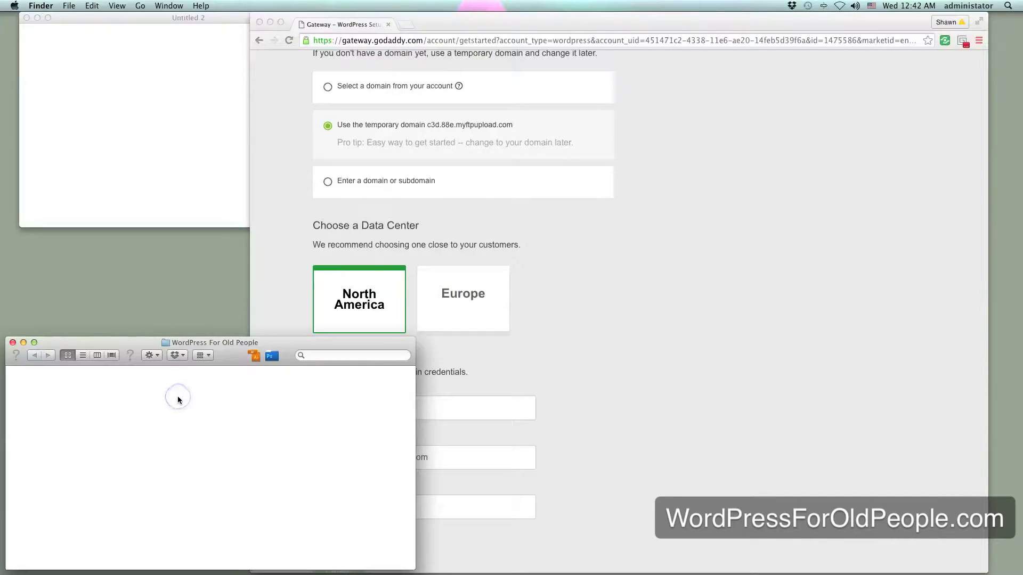
# Step: Bring the TextEdit Untitled 2 note to the front and reposition its window
pyautogui.click(176, 398)
pyautogui.click(121, 57)
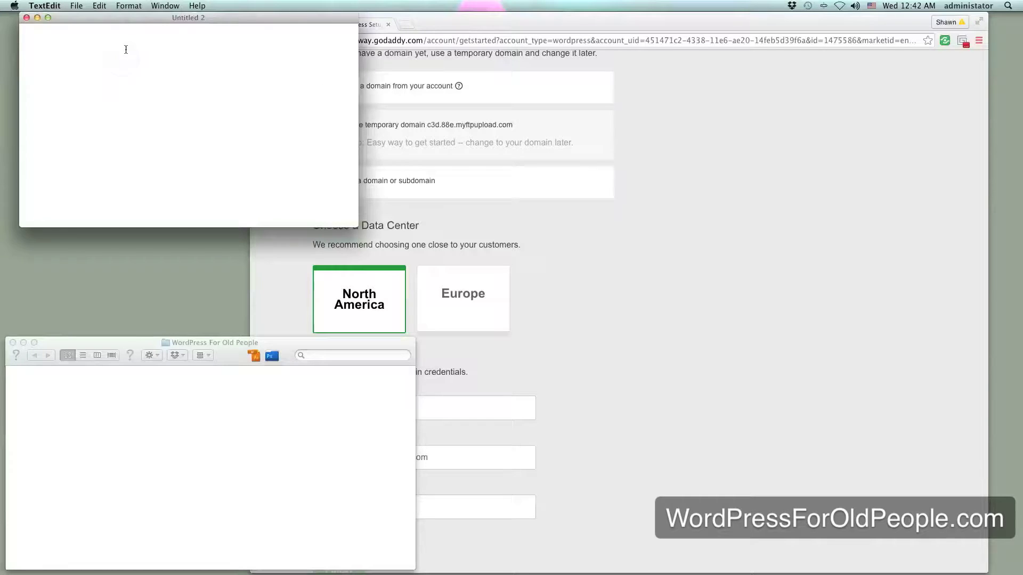
pyautogui.click(532, 263)
pyautogui.click(222, 94)
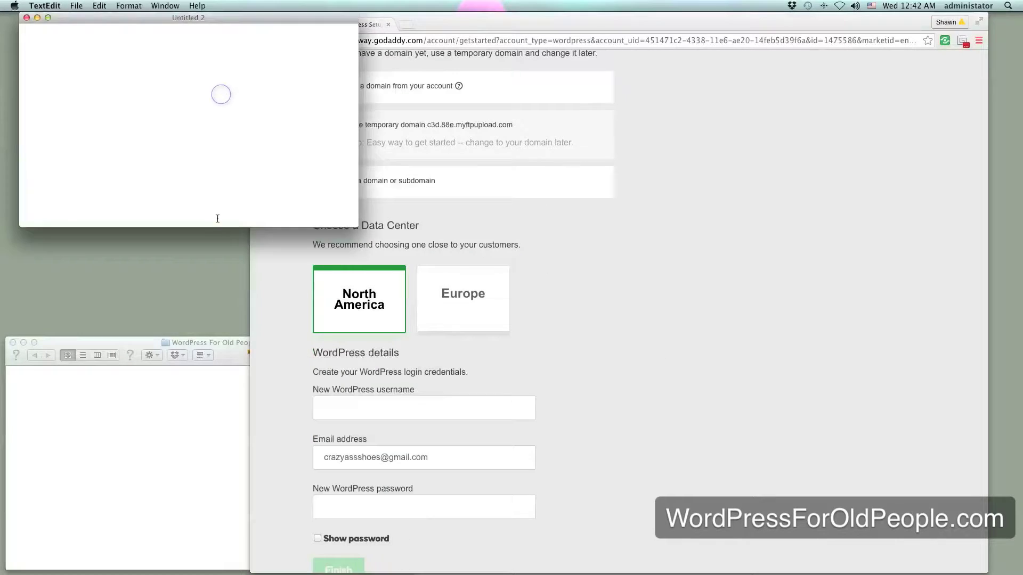
pyautogui.click(196, 392)
pyautogui.click(190, 88)
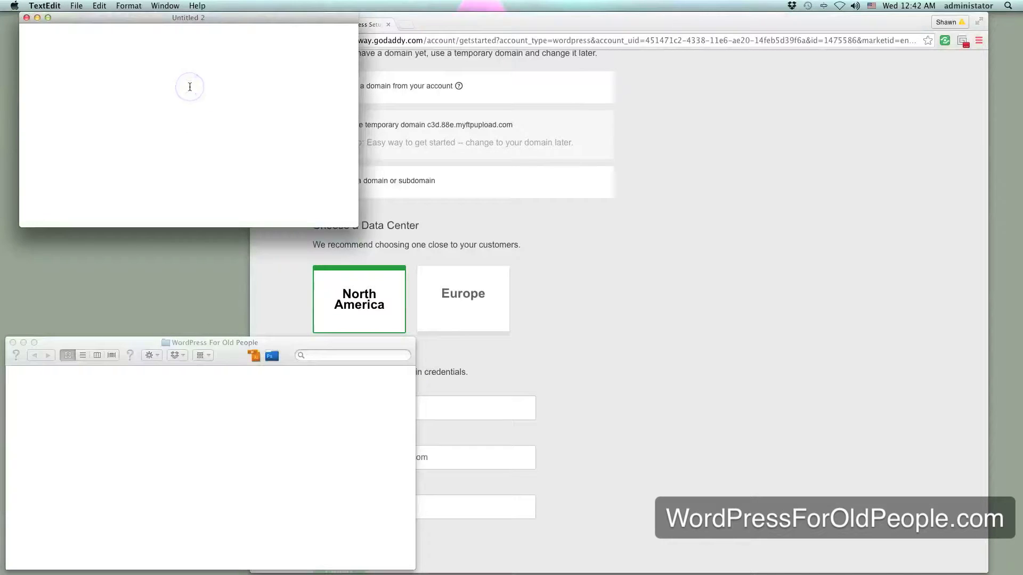
pyautogui.moveTo(135, 19)
pyautogui.mouseDown()
pyautogui.moveTo(130, 71)
pyautogui.moveTo(135, 22)
pyautogui.mouseUp()
# Step: Write OldWPDevTeam at the top of the note and select it for copying
pyautogui.click(148, 75)
pyautogui.click(124, 50)
pyautogui.click(105, 31)
pyautogui.click(137, 42)
pyautogui.write('ldWPDevTeam')
pyautogui.doubleClick(67, 39)
pyautogui.press('super+c')
pyautogui.click(551, 373)
# Step: Paste OldWPDevTeam as the username and replace the email with the site's contact e-mail
pyautogui.press('super+v')
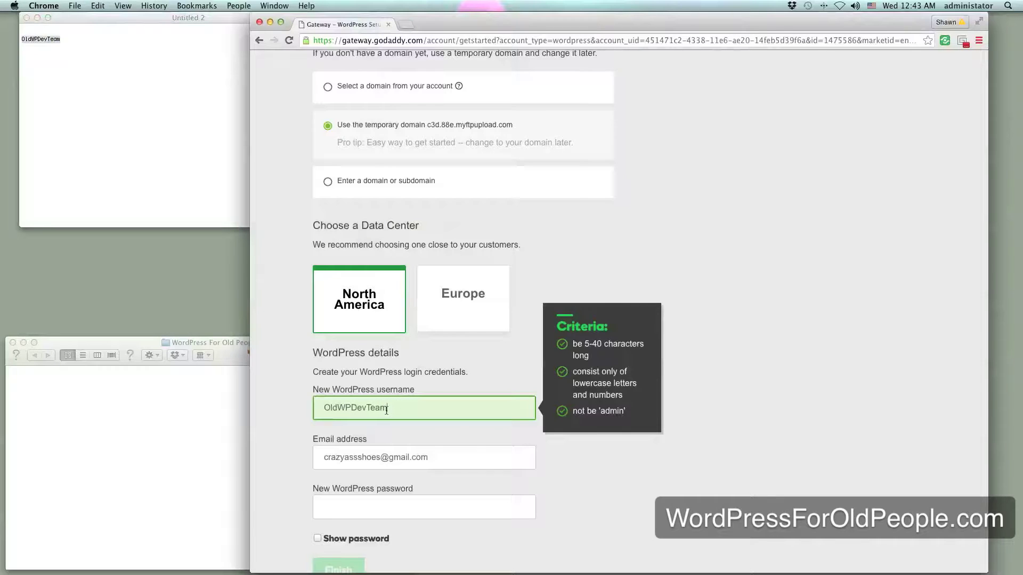
pyautogui.click(431, 434)
pyautogui.scroll(-2, 430, 434)
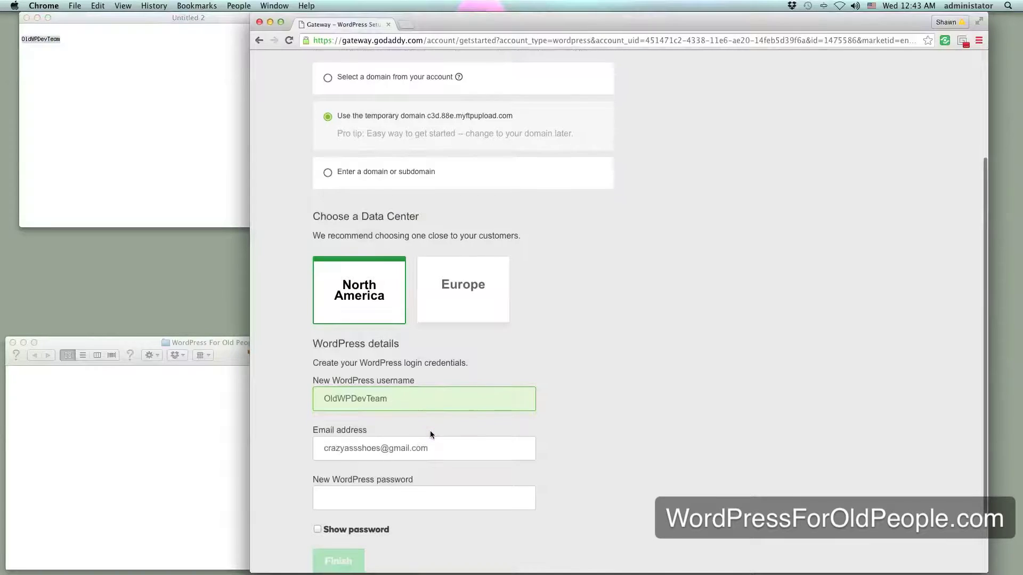
pyautogui.moveTo(434, 399); pyautogui.dragTo(314, 398)
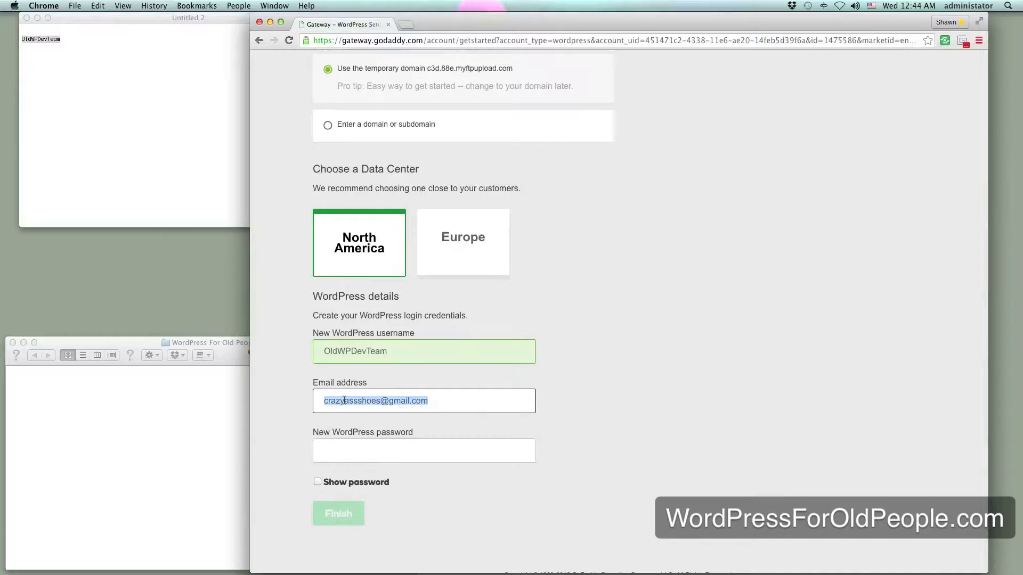
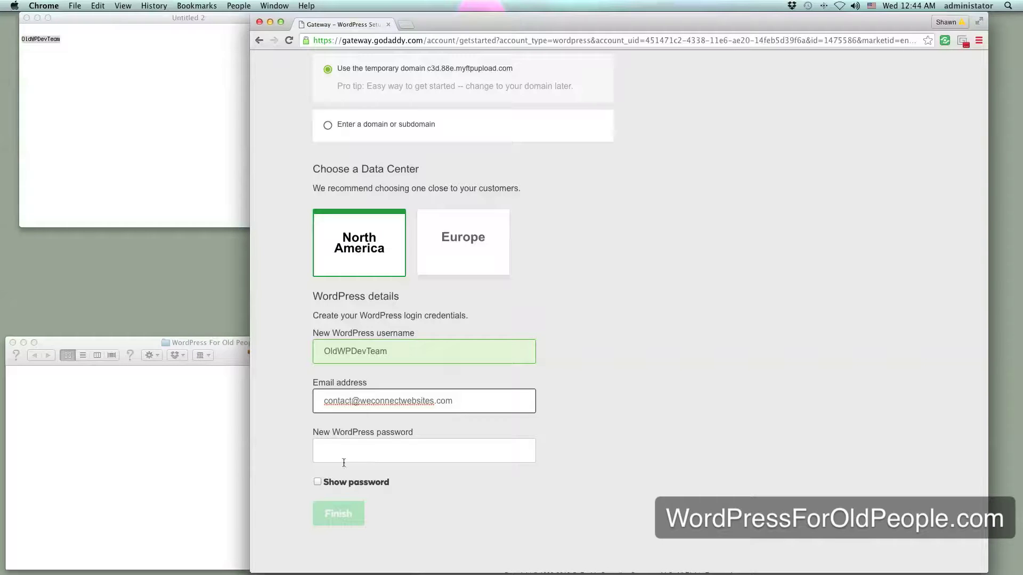
# Step: Focus the empty password field, check its allowed special characters, and switch to the username notes
pyautogui.click(357, 448)
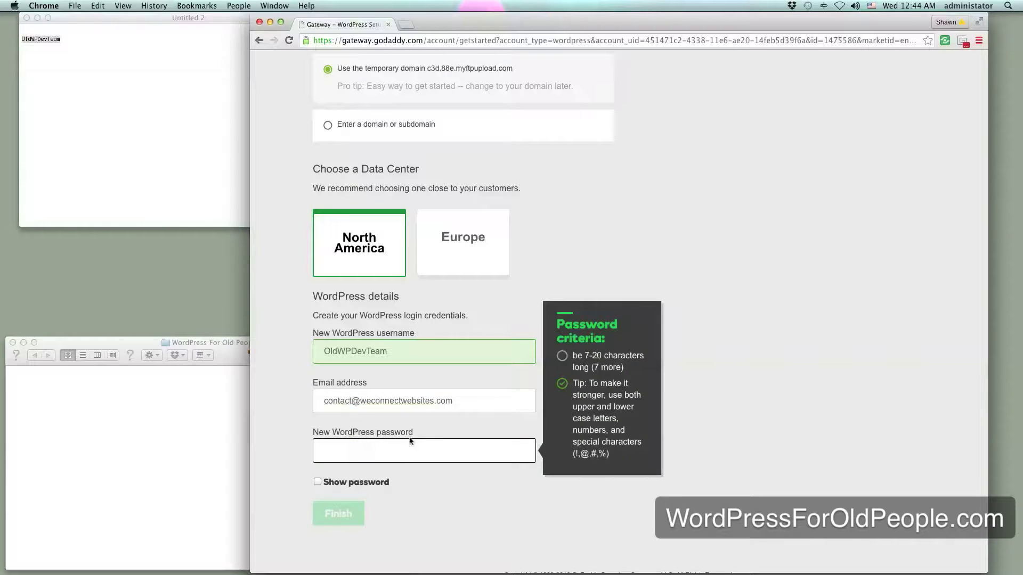
pyautogui.click(440, 430)
pyautogui.click(384, 449)
pyautogui.moveTo(608, 454); pyautogui.dragTo(577, 454)
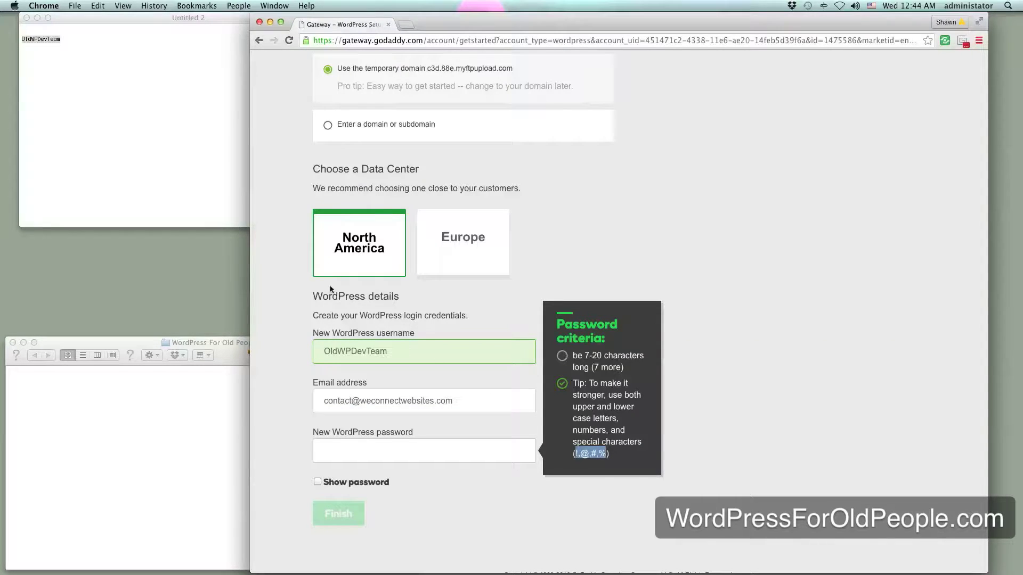
pyautogui.click(97, 63)
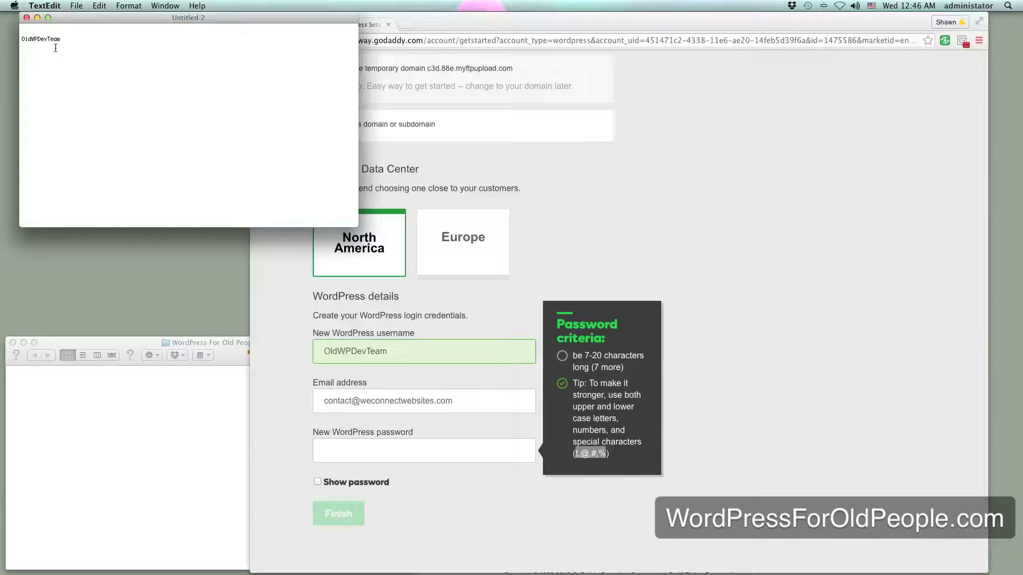
# Step: Finish the notes password, paste it into GoDaddy's password field, and enable Show password
pyautogui.moveTo(68, 49); pyautogui.dragTo(21, 49)
pyautogui.click(375, 454)
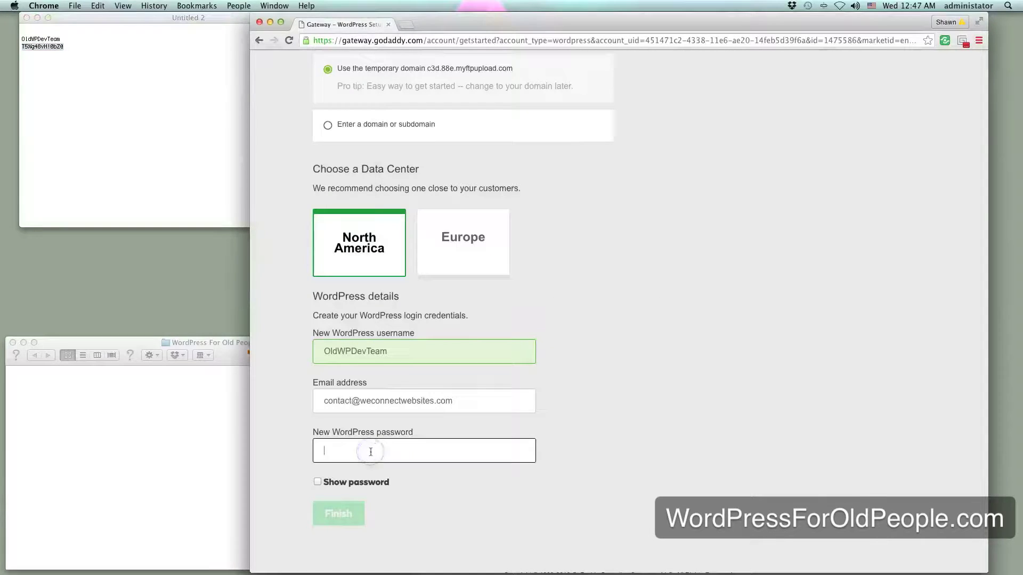
pyautogui.press('super+v')
pyautogui.click(440, 477)
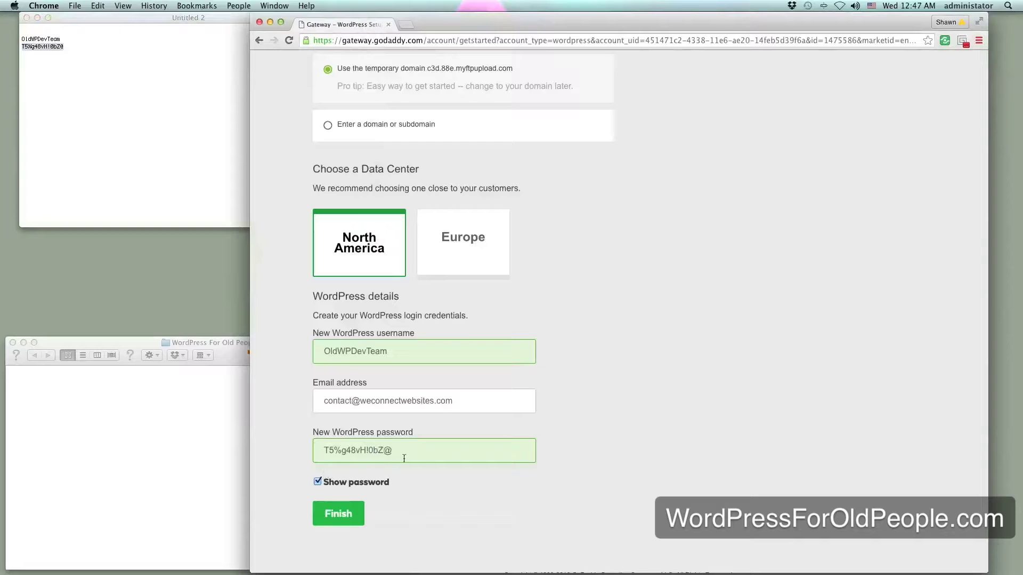
pyautogui.scroll(5, 403, 458)
pyautogui.scroll(-5, 404, 458)
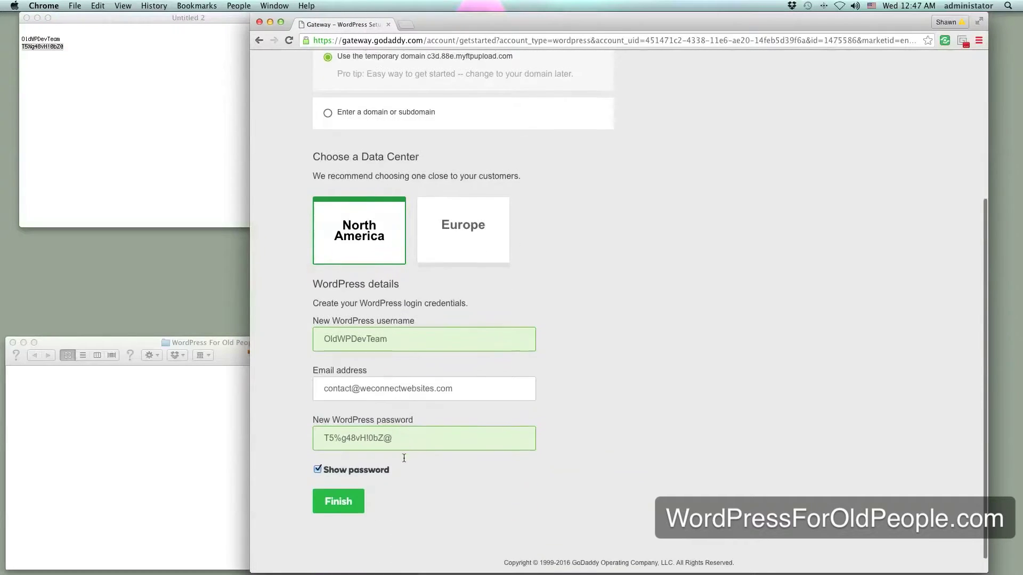
# Step: Click Finish to submit the account details and load the Create a WordPress Website wizard
pyautogui.click(339, 496)
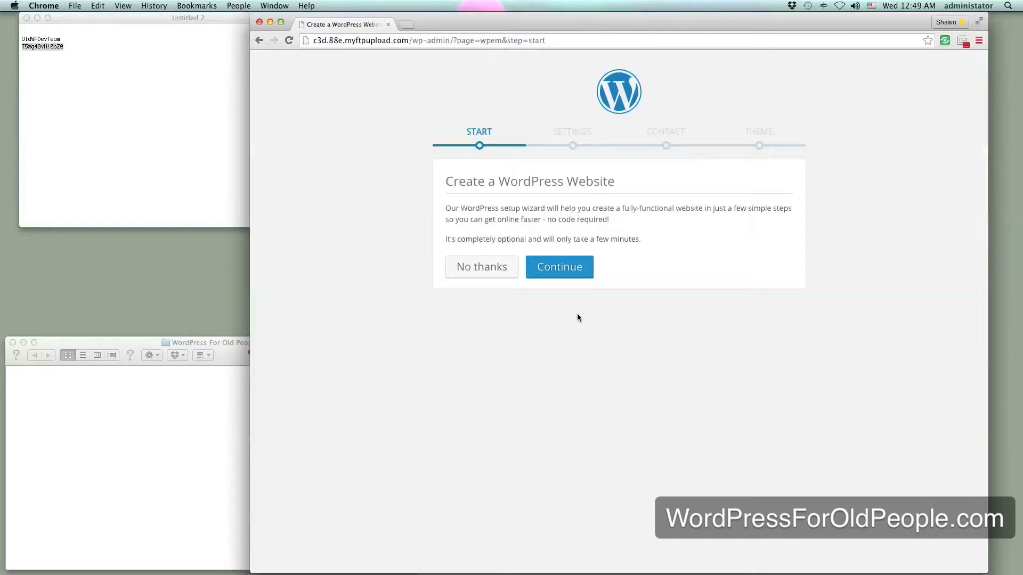
# Step: Decline the setup wizard with No thanks and confirm with OK
pyautogui.click(494, 275)
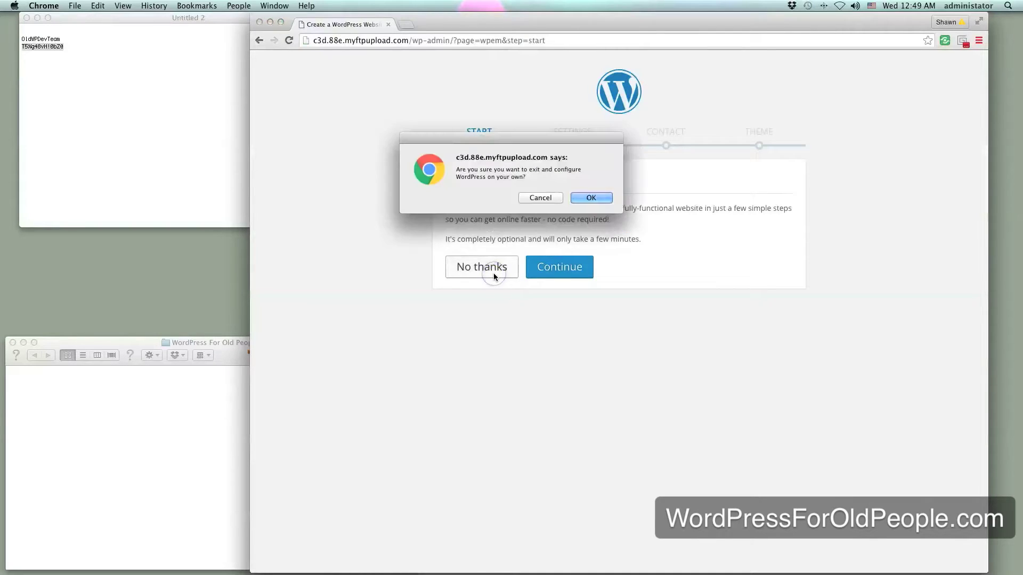
pyautogui.click(590, 197)
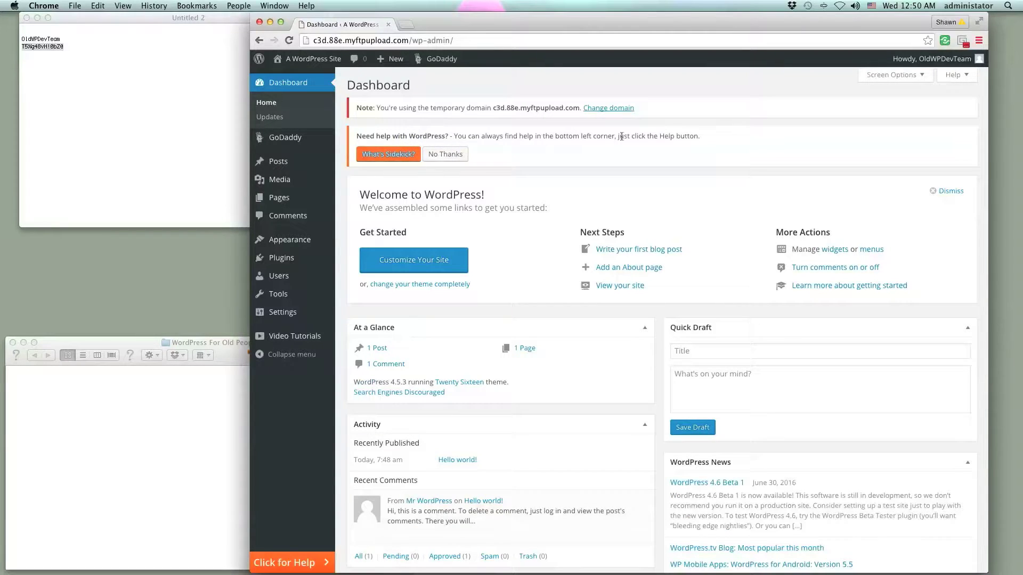
pyautogui.moveTo(699, 136); pyautogui.dragTo(362, 131)
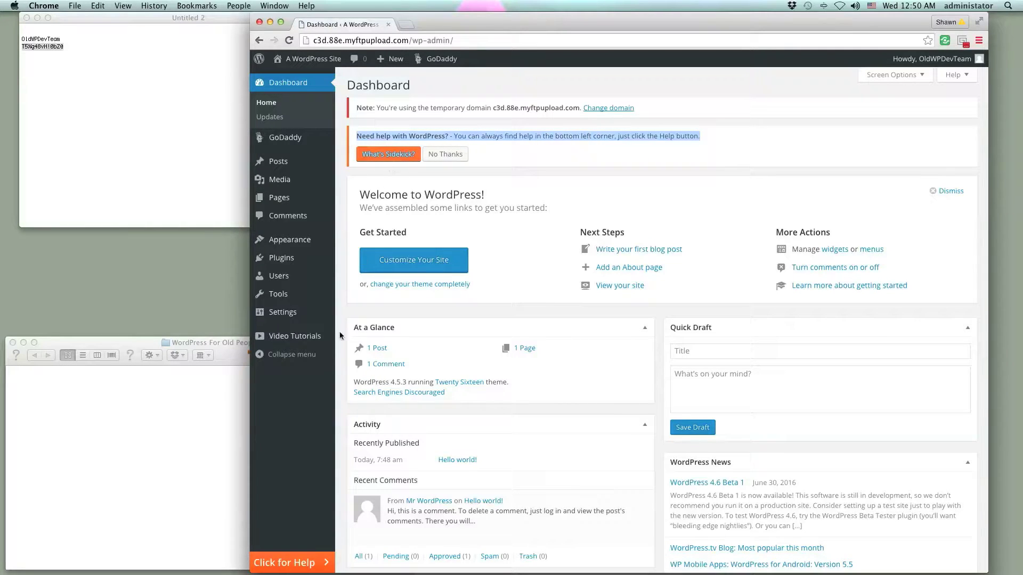
pyautogui.click(298, 567)
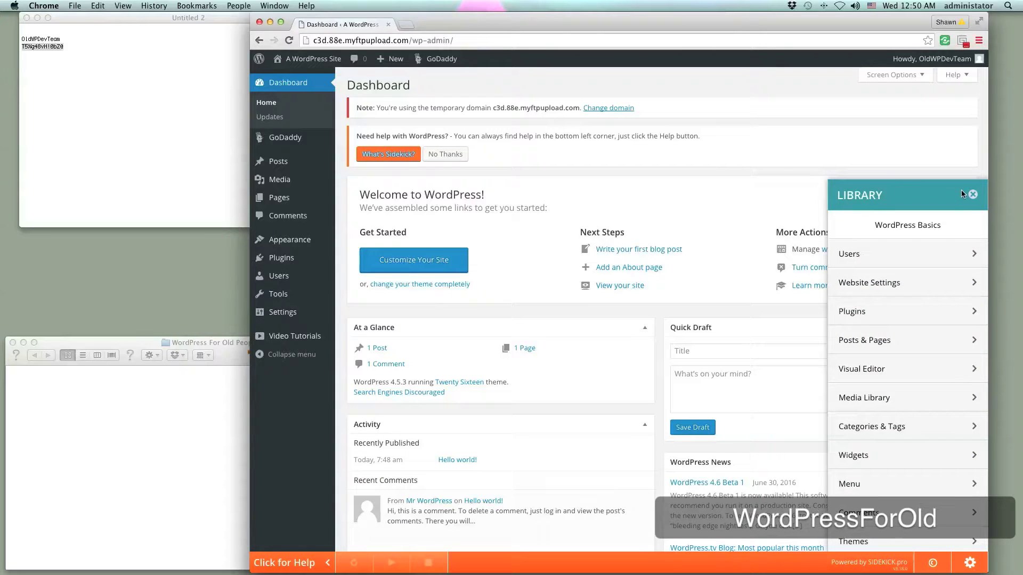
pyautogui.click(691, 192)
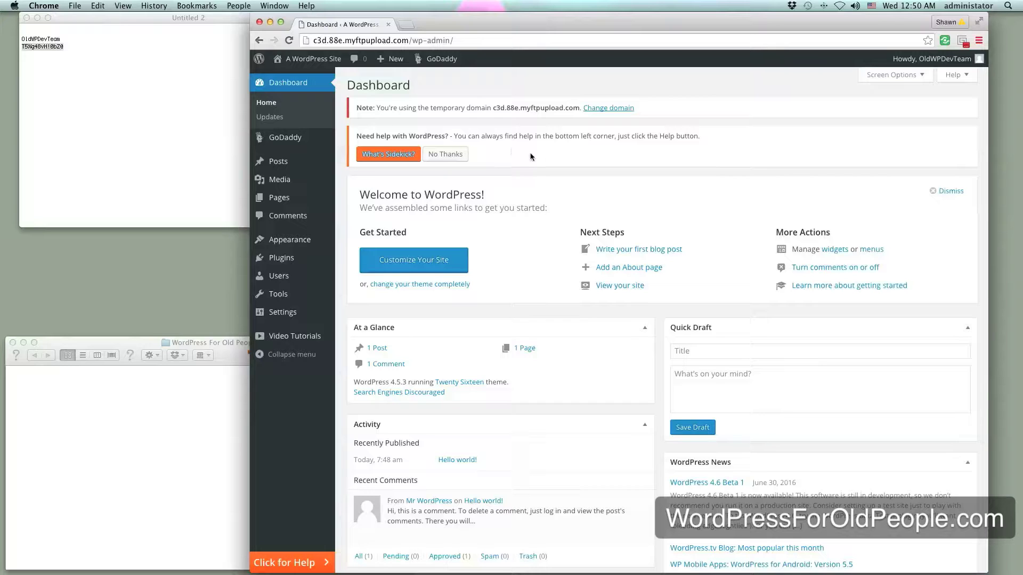
pyautogui.click(536, 84)
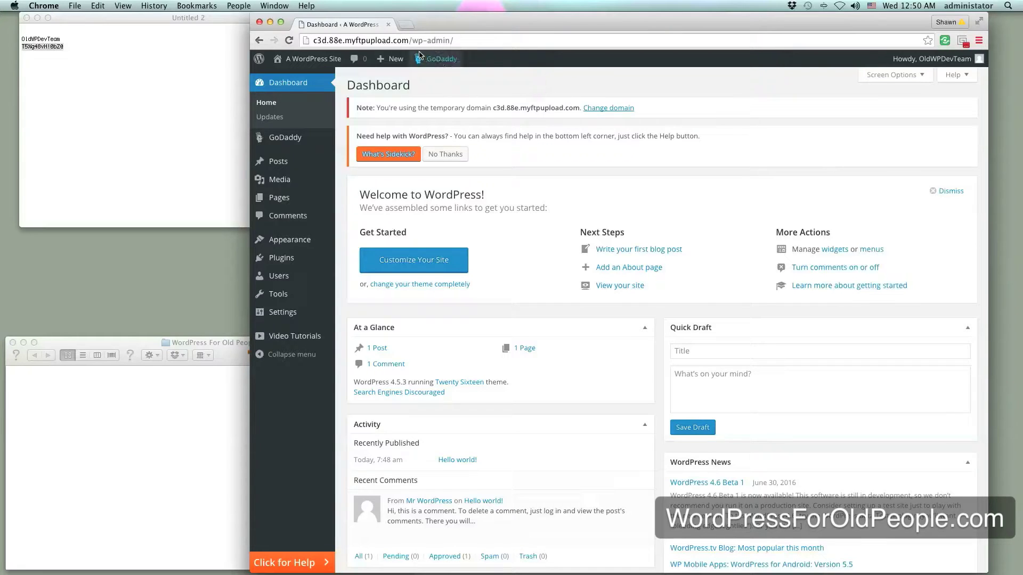
pyautogui.moveTo(447, 24); pyautogui.dragTo(429, 24)
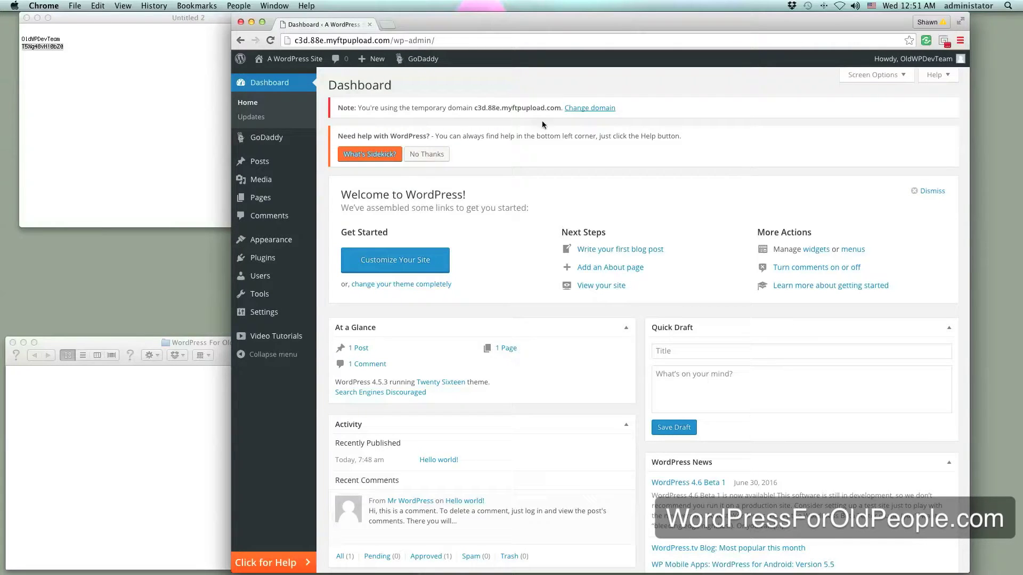
# Step: From the Dashboard, reveal the Settings submenu listing General, Writing, Reading, Discussion, Media and Permalinks
pyautogui.click(588, 153)
pyautogui.moveTo(293, 317)
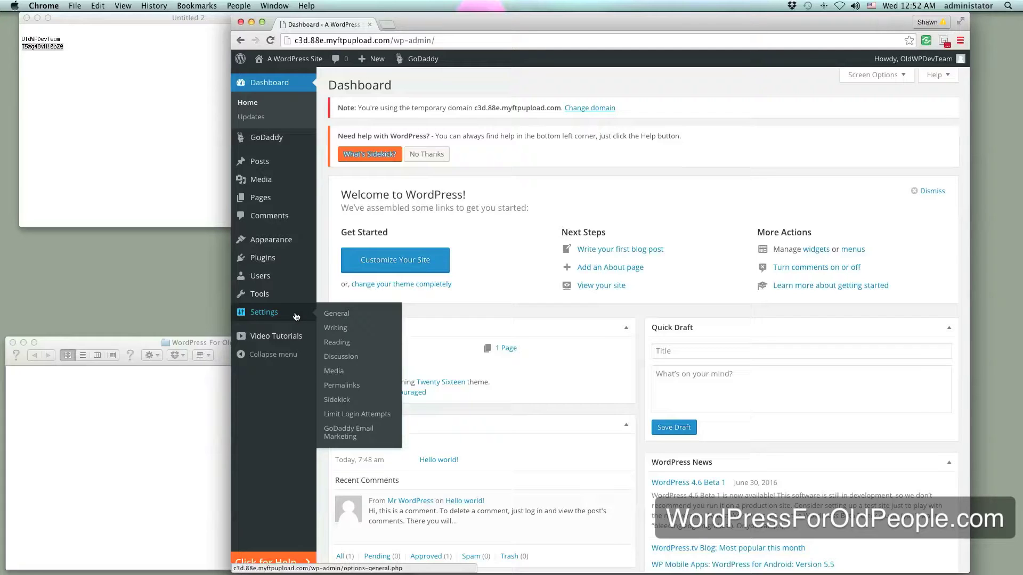
# Step: In General Settings, replace the site title with 'WordPress For Old People' and select the tagline
pyautogui.click(304, 316)
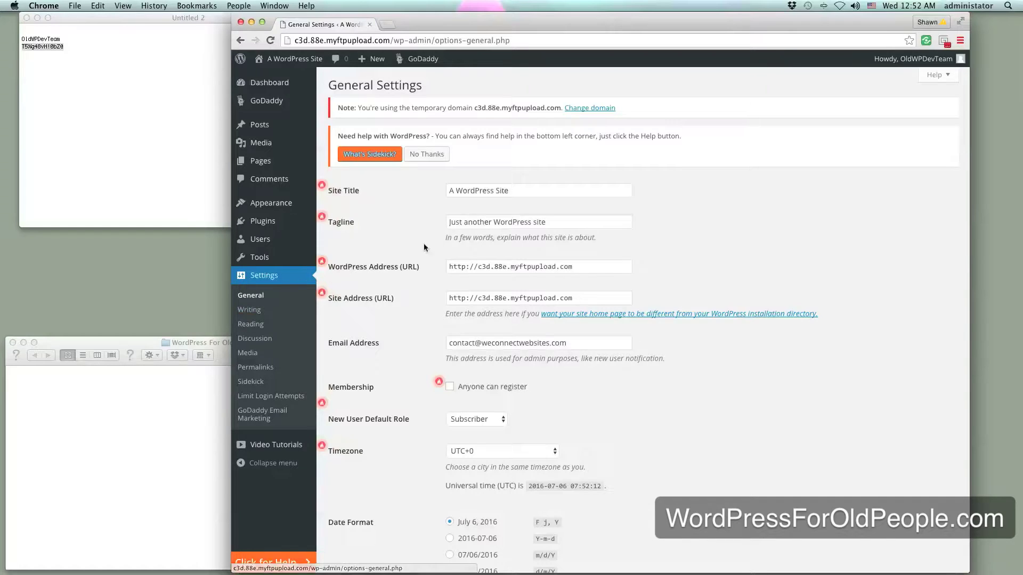
pyautogui.moveTo(525, 191); pyautogui.dragTo(445, 188)
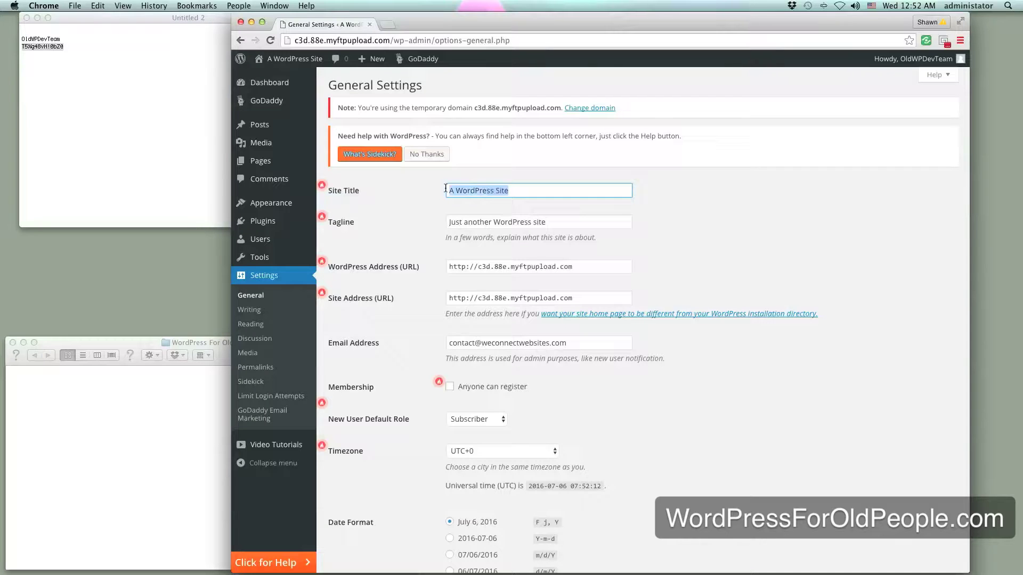
pyautogui.write('Wo')
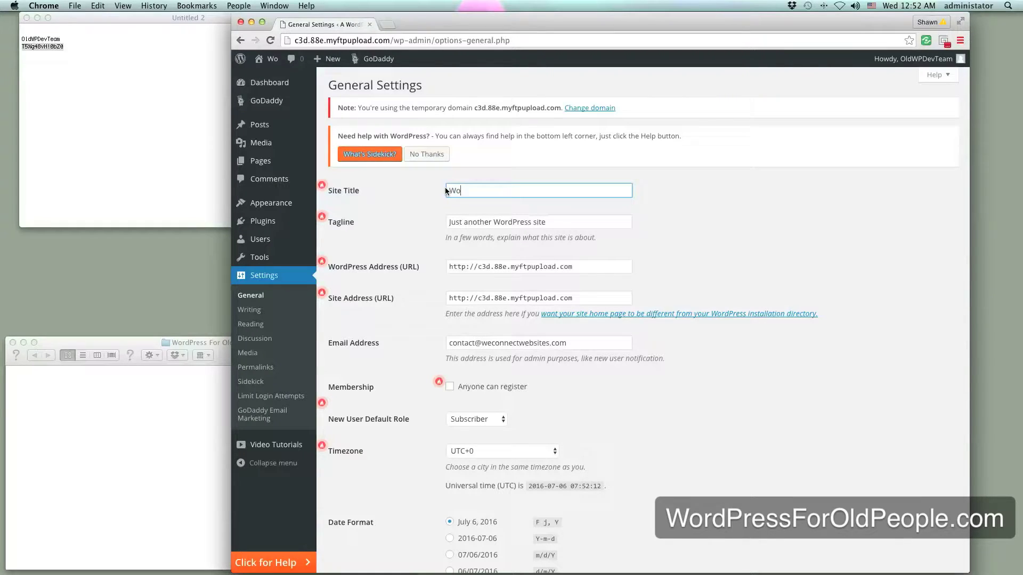
pyautogui.write('rdPress ')
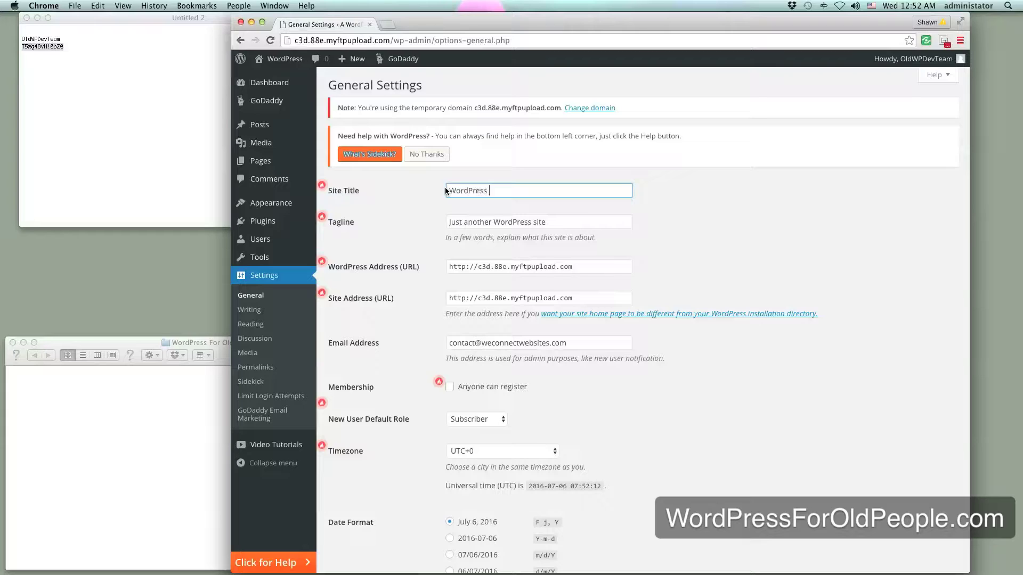
pyautogui.write('For Old ')
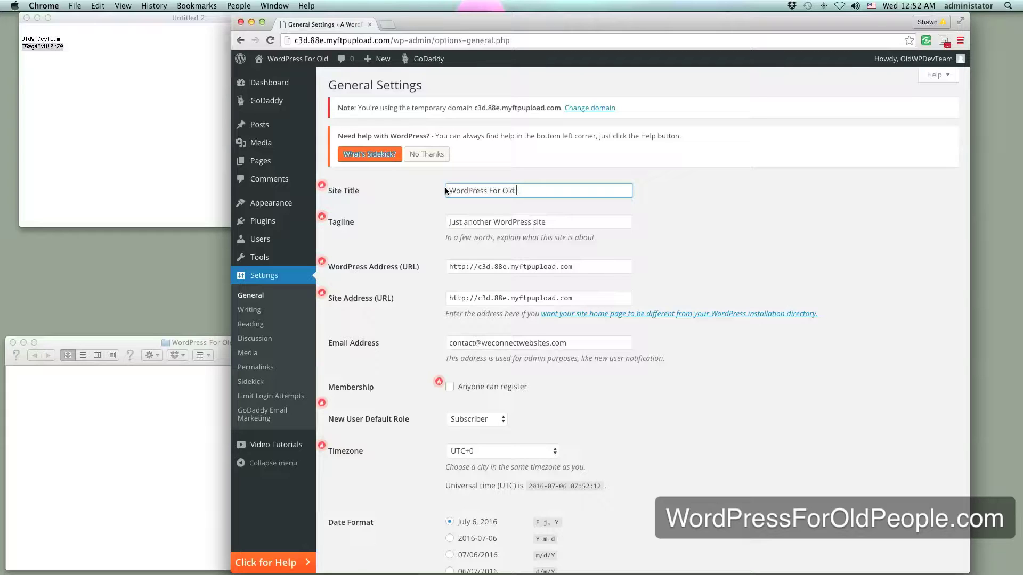
pyautogui.write('People')
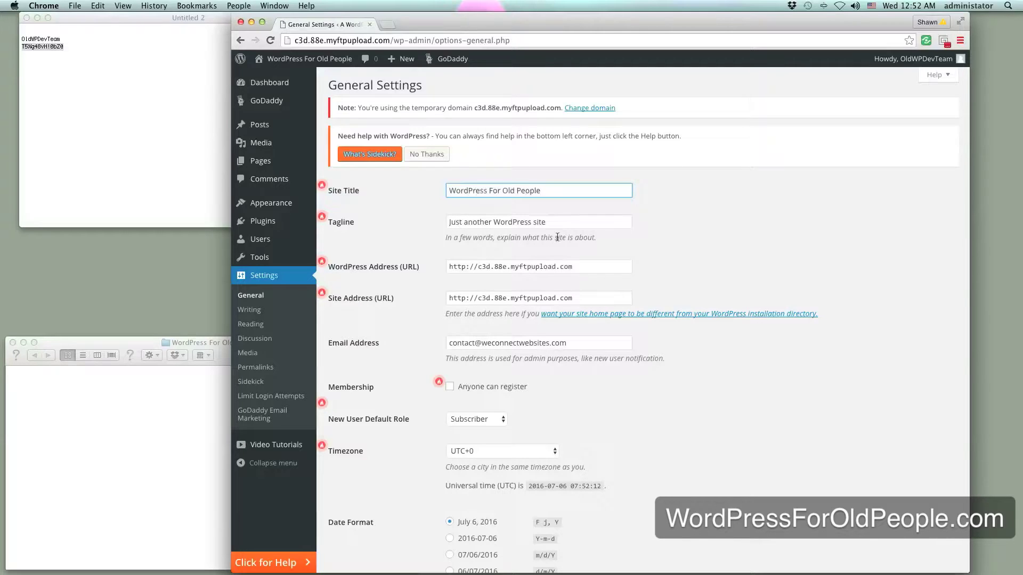
pyautogui.moveTo(556, 223); pyautogui.dragTo(434, 224)
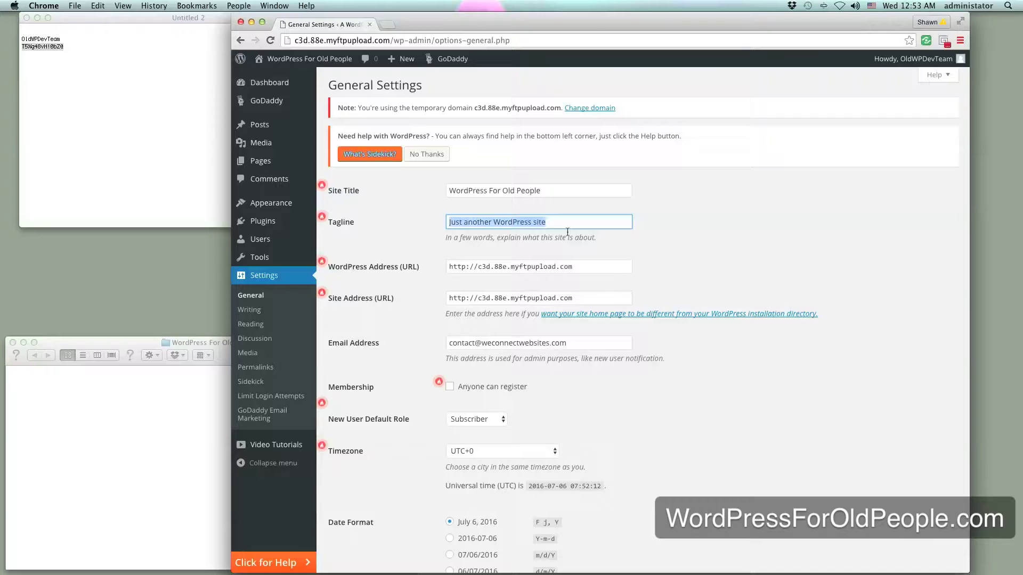
# Step: Change the tagline to 'Taking it slow on the web'
pyautogui.write('Taking it')
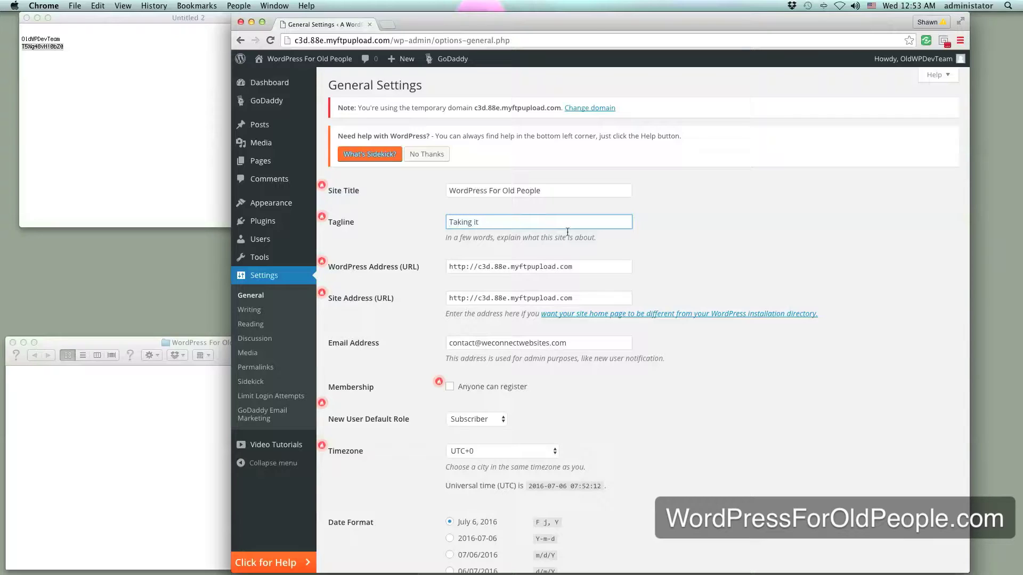
pyautogui.write(' slow on the web')
pyautogui.click(675, 250)
pyautogui.scroll(-5, 674, 251)
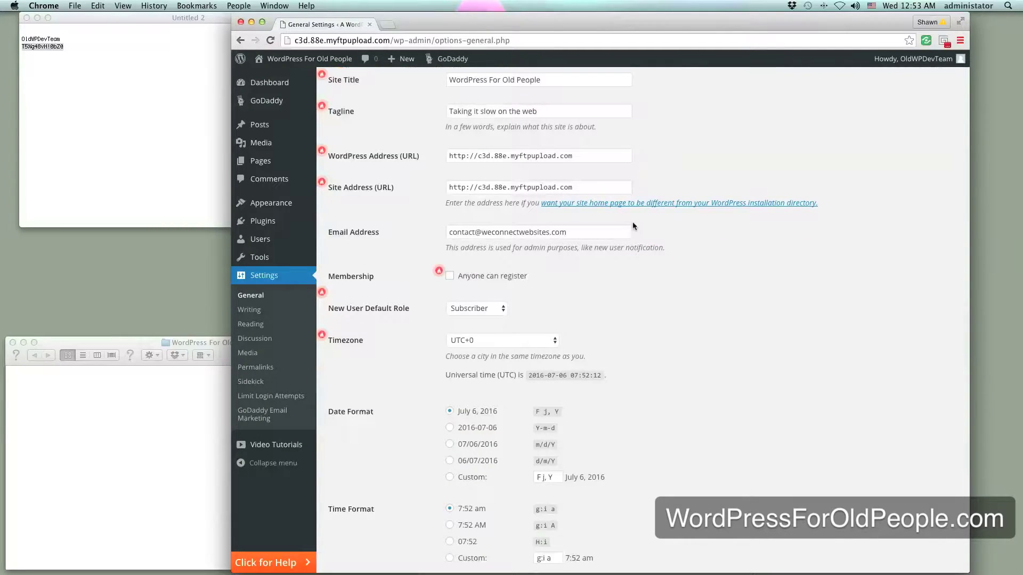
# Step: Review the WordPress address, site address and admin email fields
pyautogui.moveTo(586, 158); pyautogui.dragTo(444, 155)
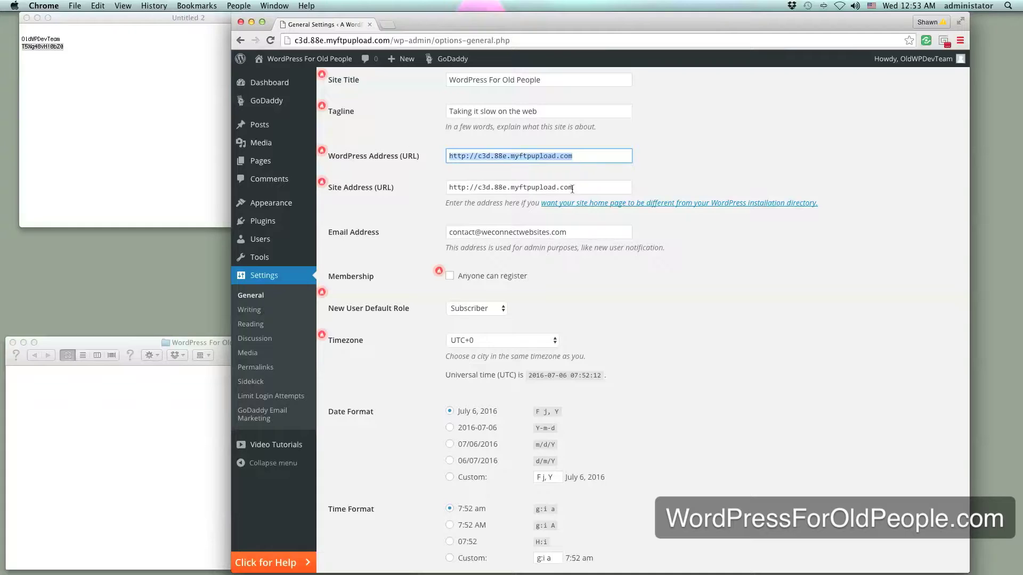
pyautogui.moveTo(583, 188); pyautogui.dragTo(426, 187)
pyautogui.moveTo(580, 234); pyautogui.dragTo(442, 236)
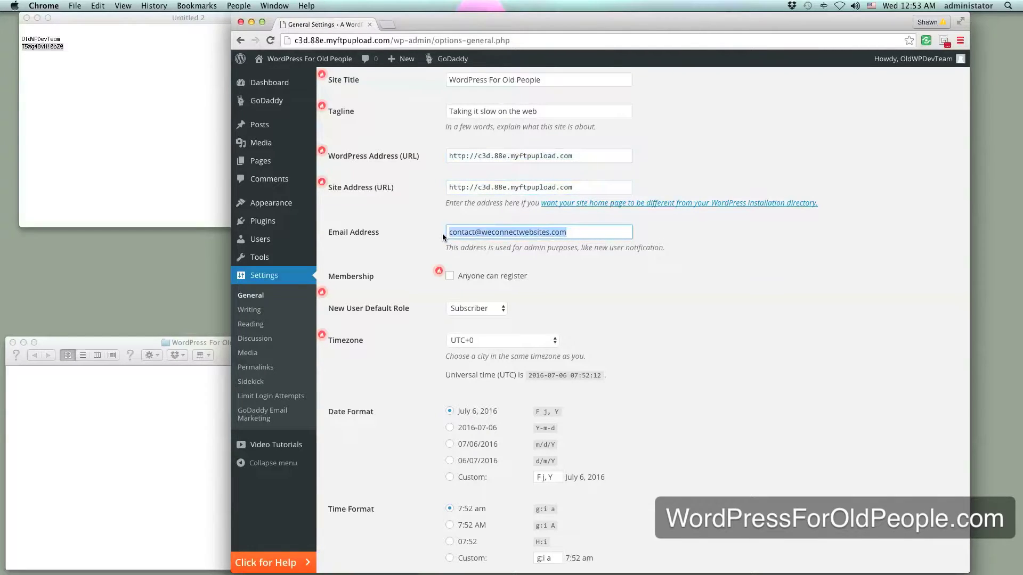
pyautogui.click(574, 235)
pyautogui.moveTo(578, 234); pyautogui.dragTo(410, 233)
pyautogui.click(582, 299)
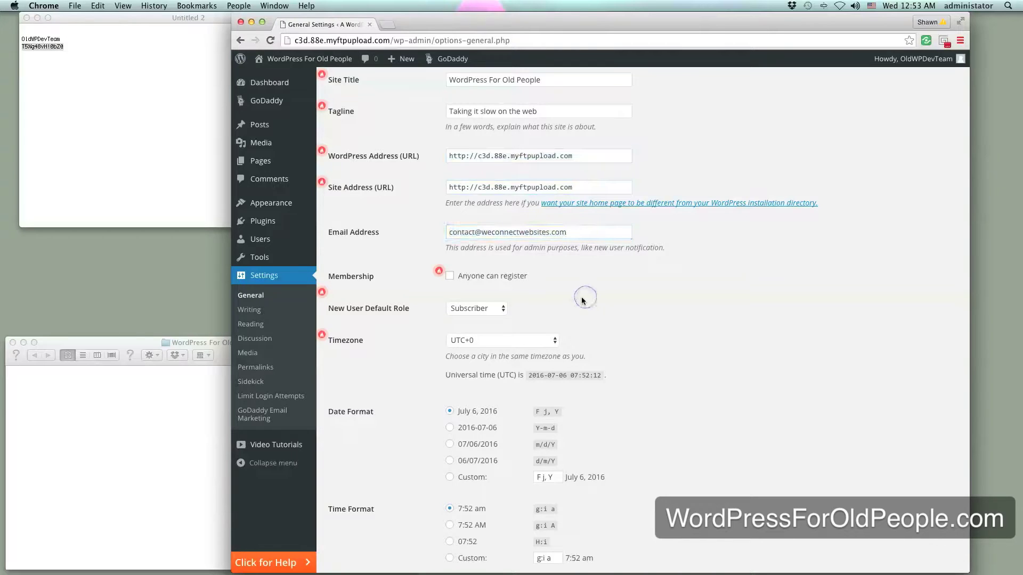
# Step: Keep Subscriber as the default role for new users and review the date/time formats
pyautogui.scroll(-5, 538, 281)
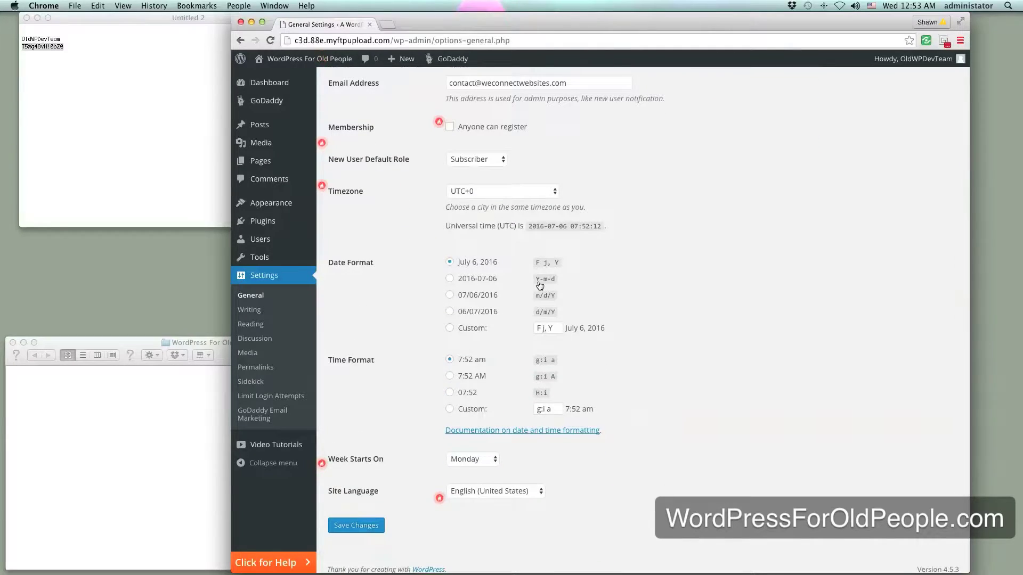
pyautogui.scroll(-1, 538, 283)
pyautogui.click(490, 158)
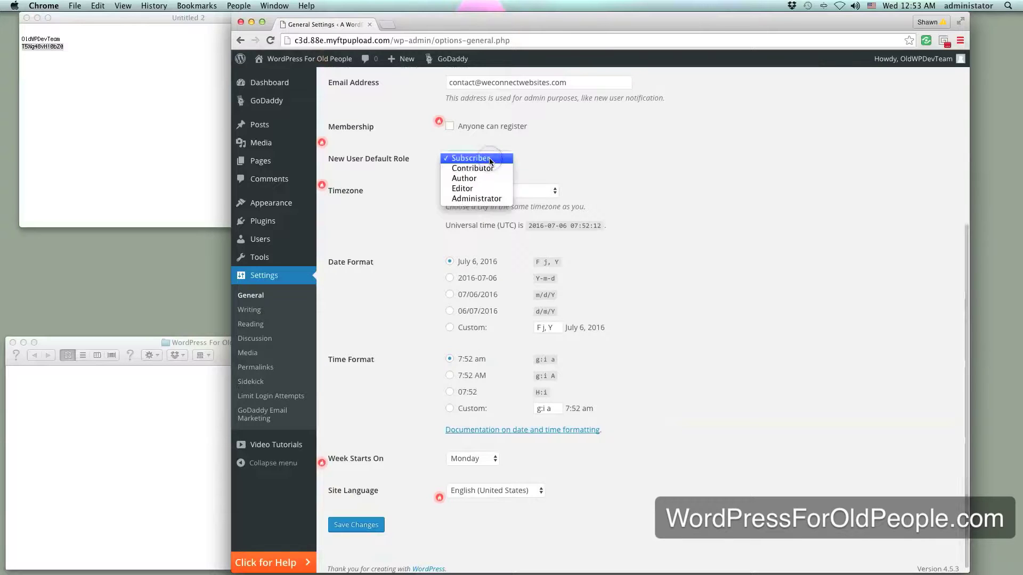
pyautogui.click(490, 158)
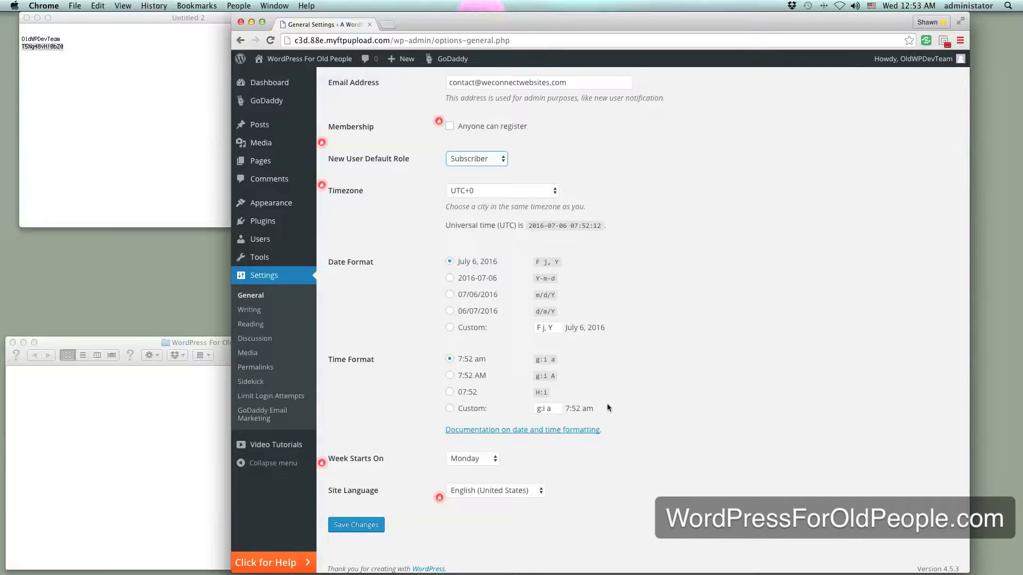
pyautogui.moveTo(606, 406); pyautogui.dragTo(437, 255)
pyautogui.click(417, 254)
# Step: Keep Monday as week start and English (United States) as site language, then save
pyautogui.click(490, 458)
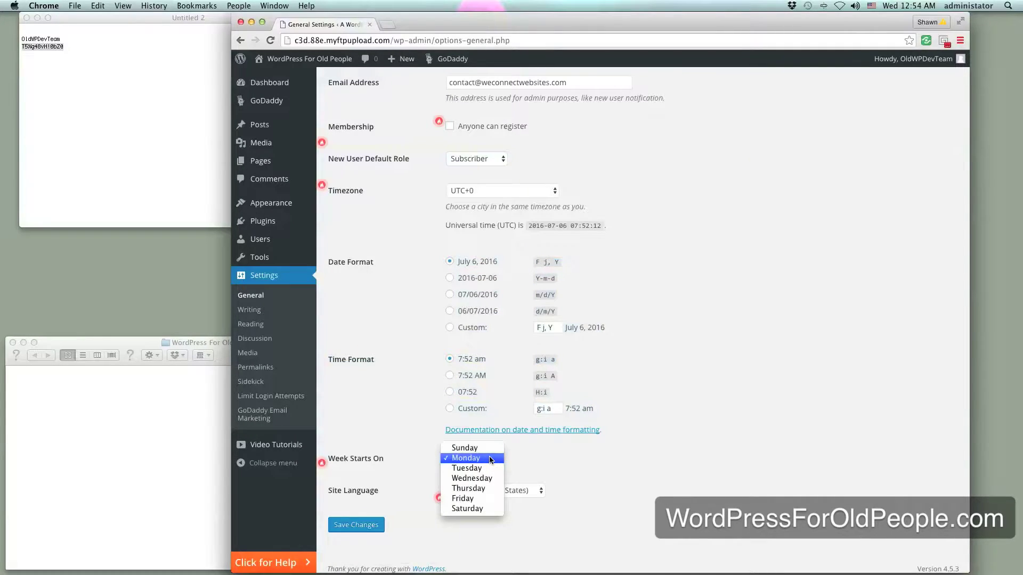
pyautogui.click(490, 458)
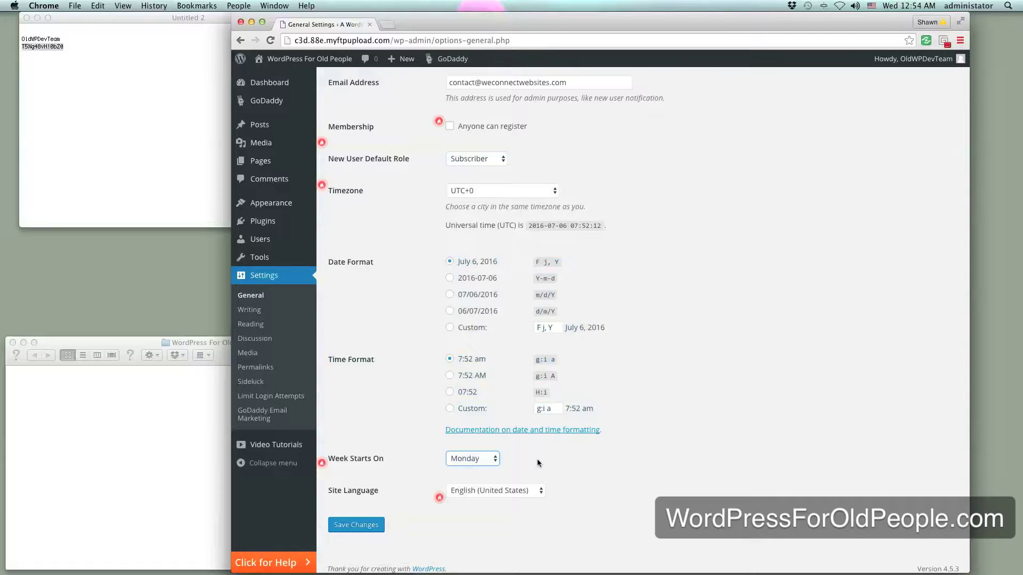
pyautogui.click(531, 489)
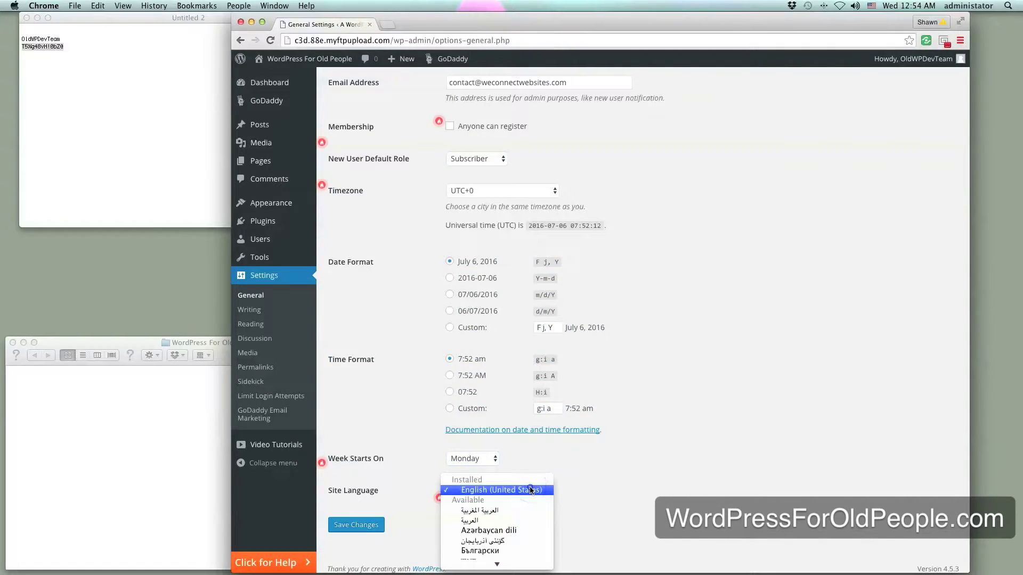
pyautogui.click(531, 490)
pyautogui.click(364, 526)
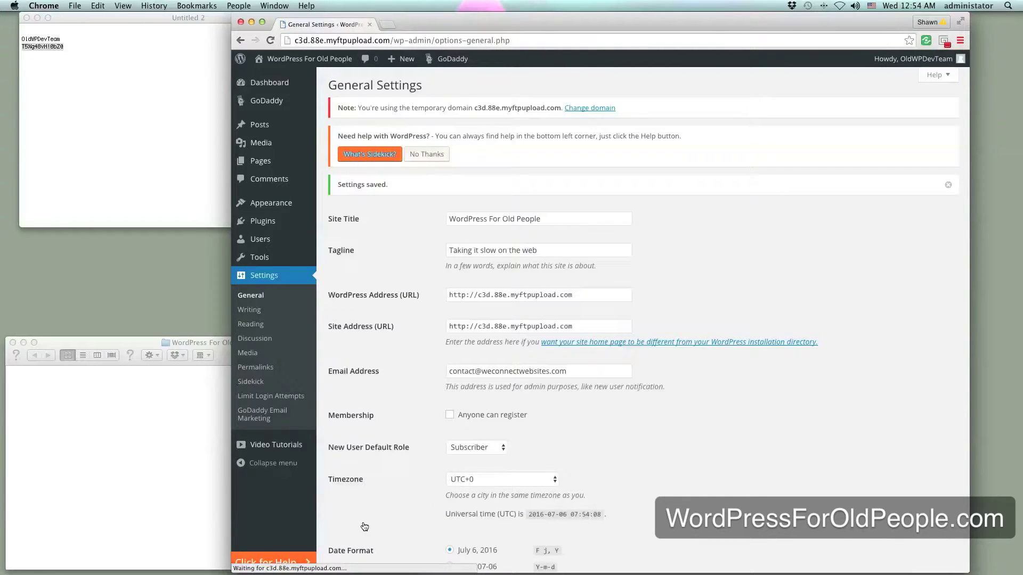
# Step: Save the General Settings again and go to the Writing Settings page
pyautogui.scroll(-10, 365, 527)
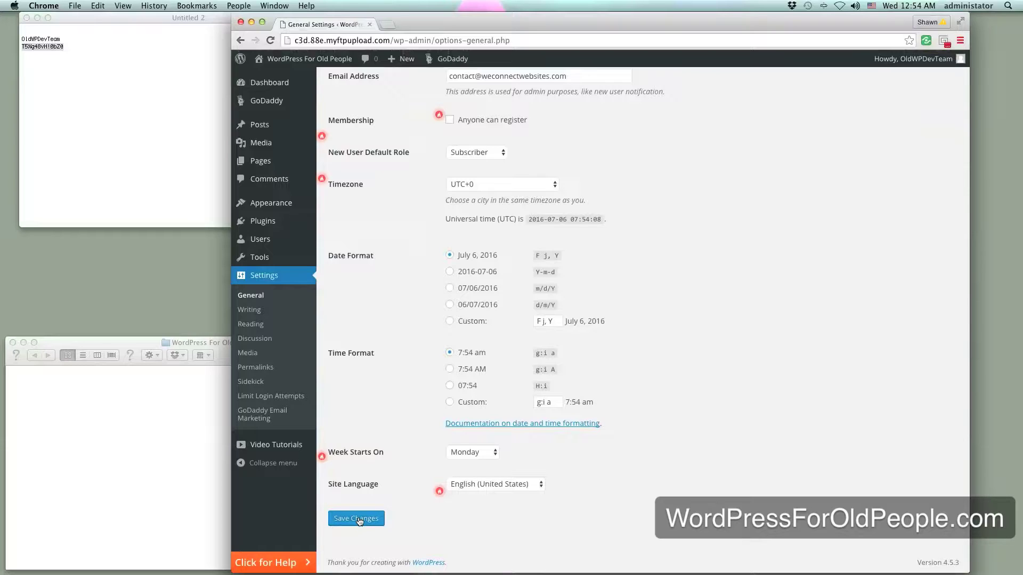
pyautogui.click(360, 521)
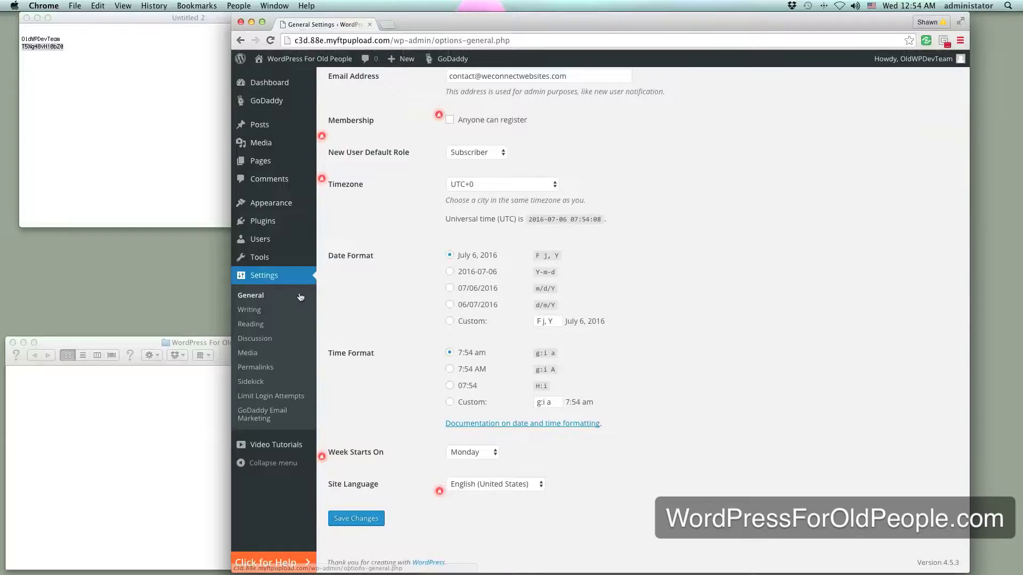
pyautogui.click(259, 312)
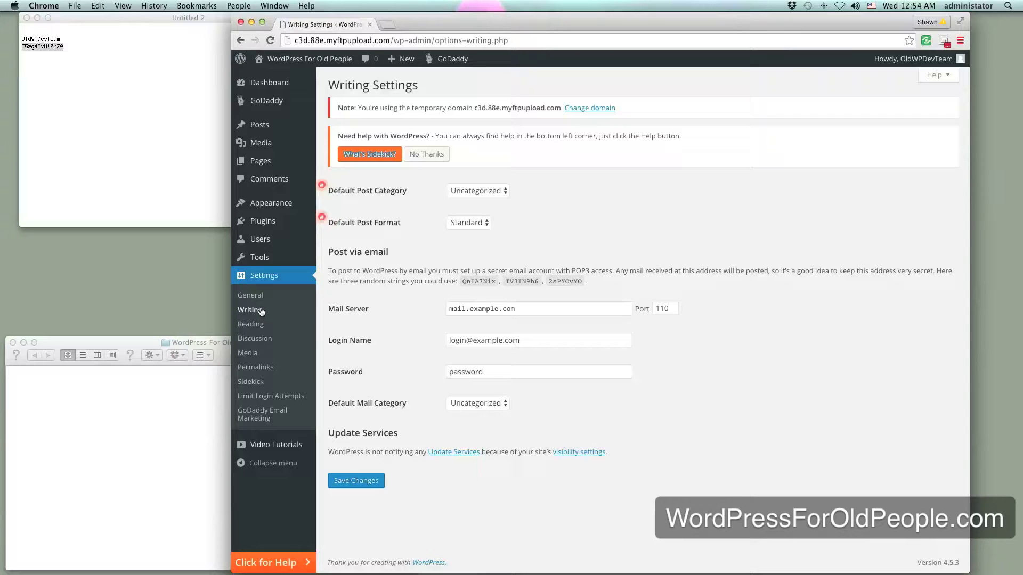
# Step: Confirm Uncategorized as default post category and Standard as default post format
pyautogui.click(495, 192)
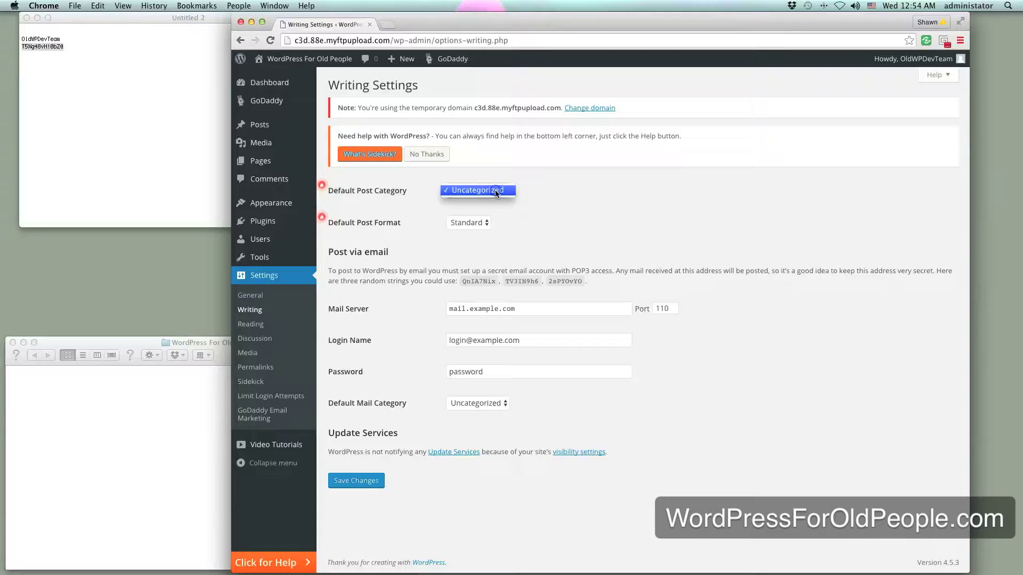
pyautogui.click(580, 186)
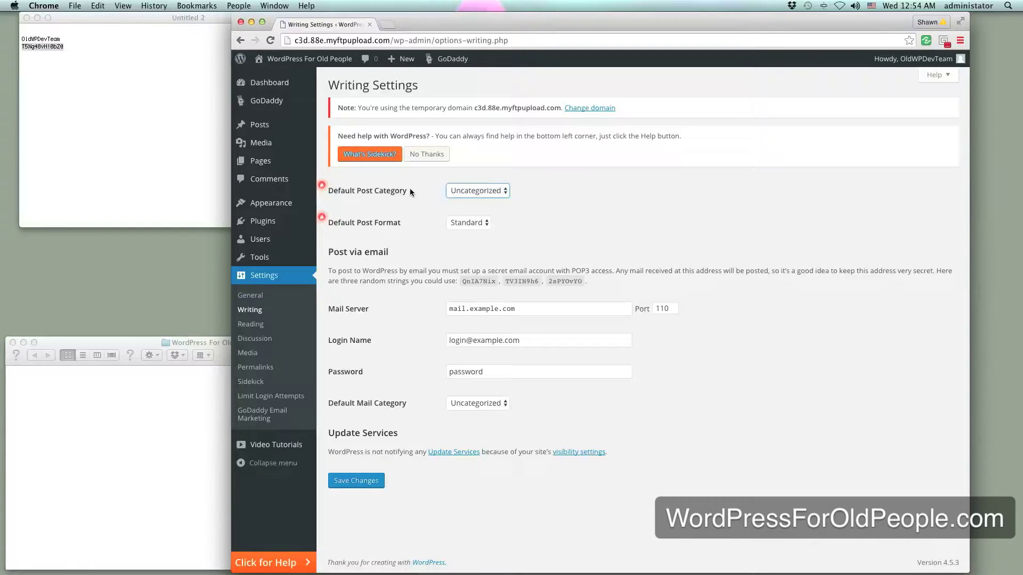
pyautogui.moveTo(410, 188); pyautogui.dragTo(328, 190)
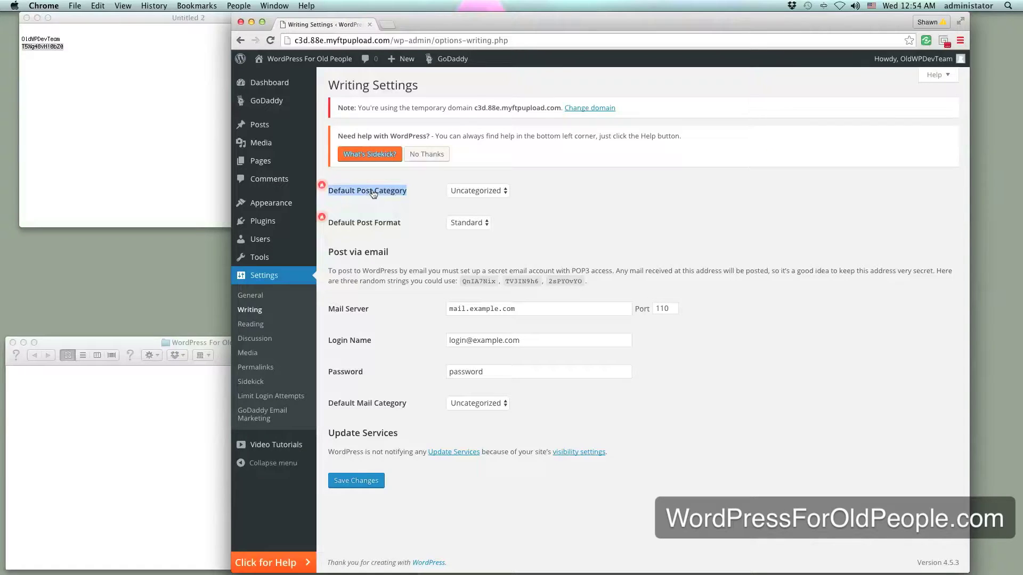
pyautogui.click(525, 196)
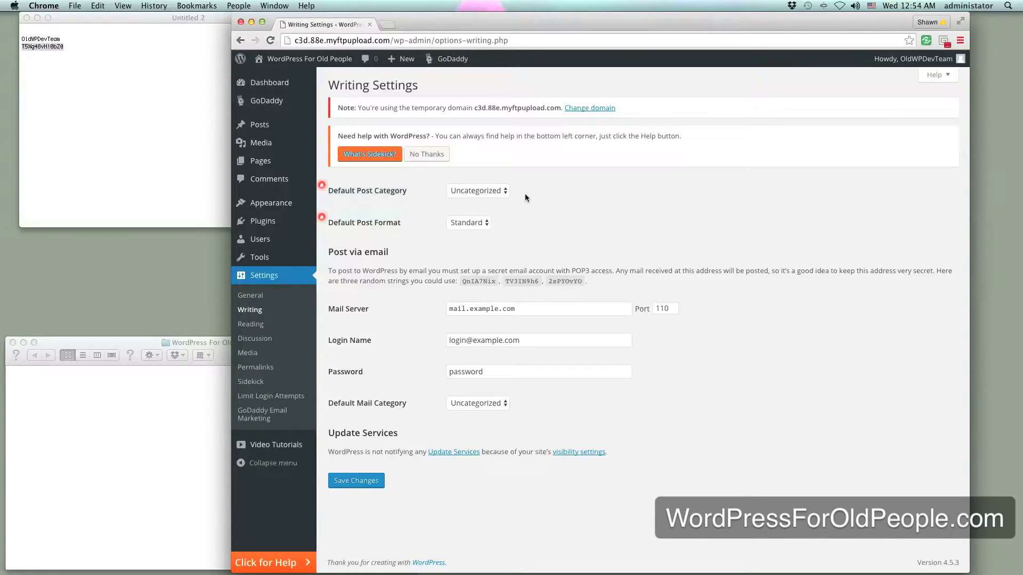
pyautogui.click(489, 192)
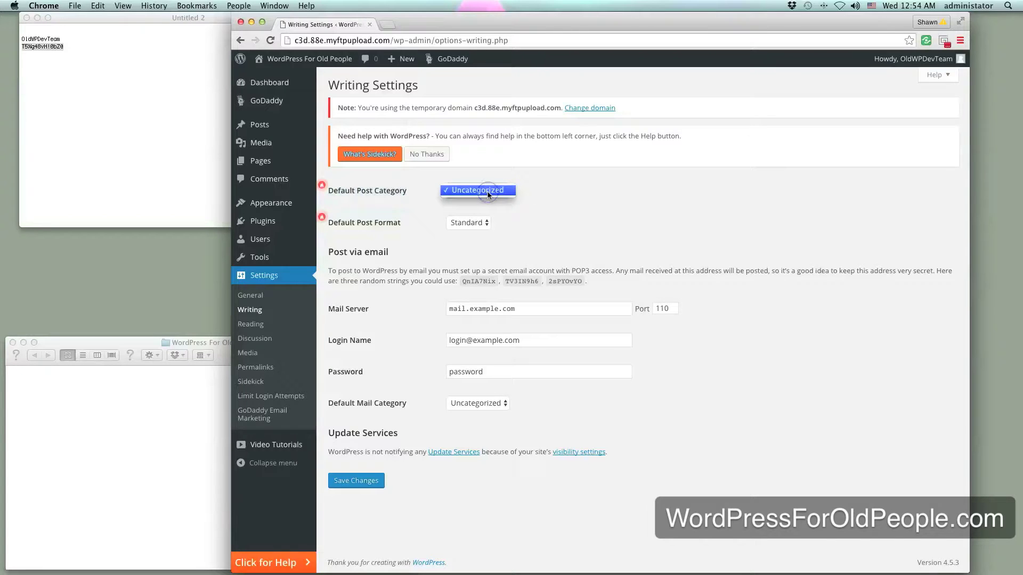
pyautogui.click(543, 188)
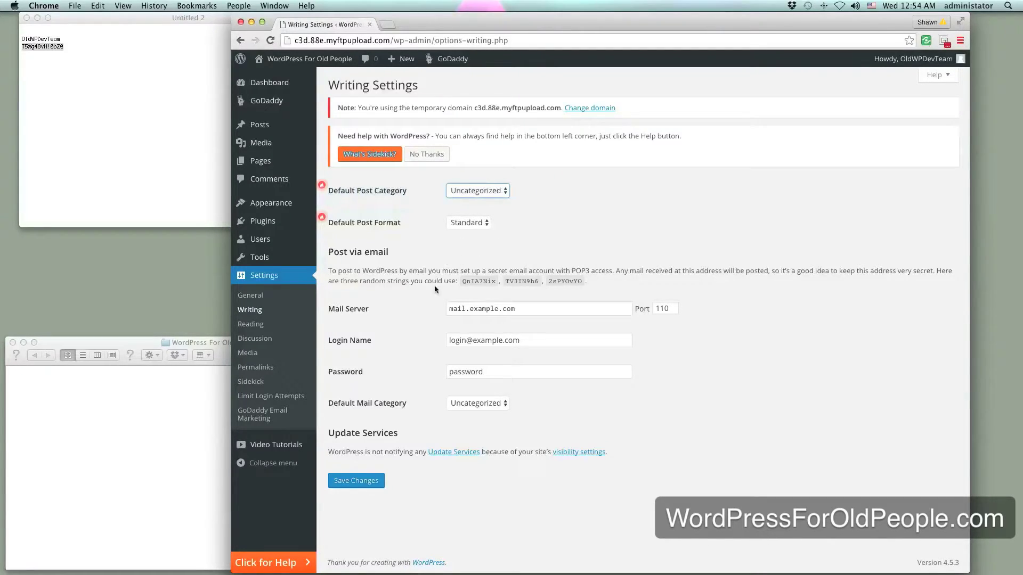
pyautogui.click(474, 224)
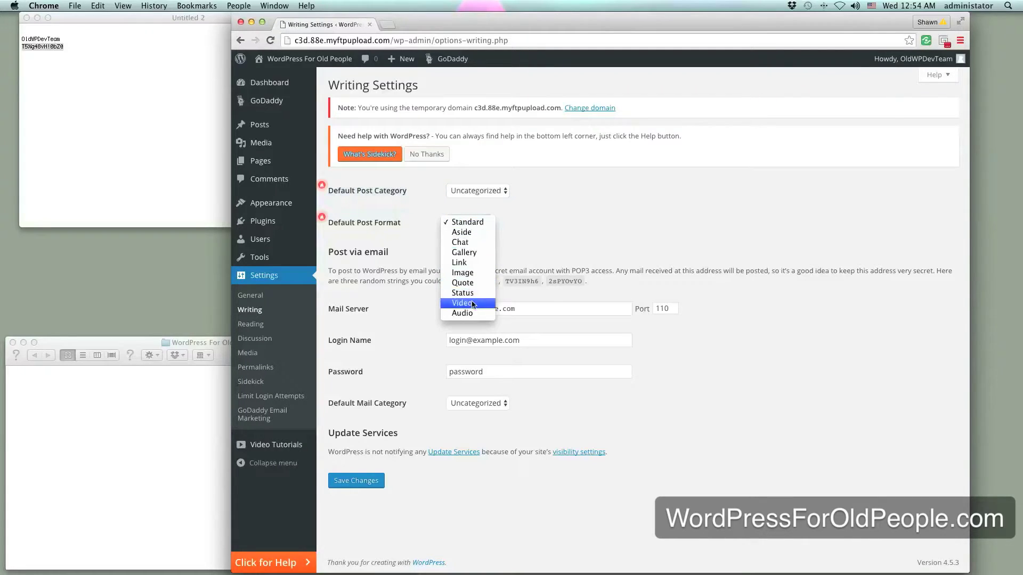
pyautogui.click(469, 223)
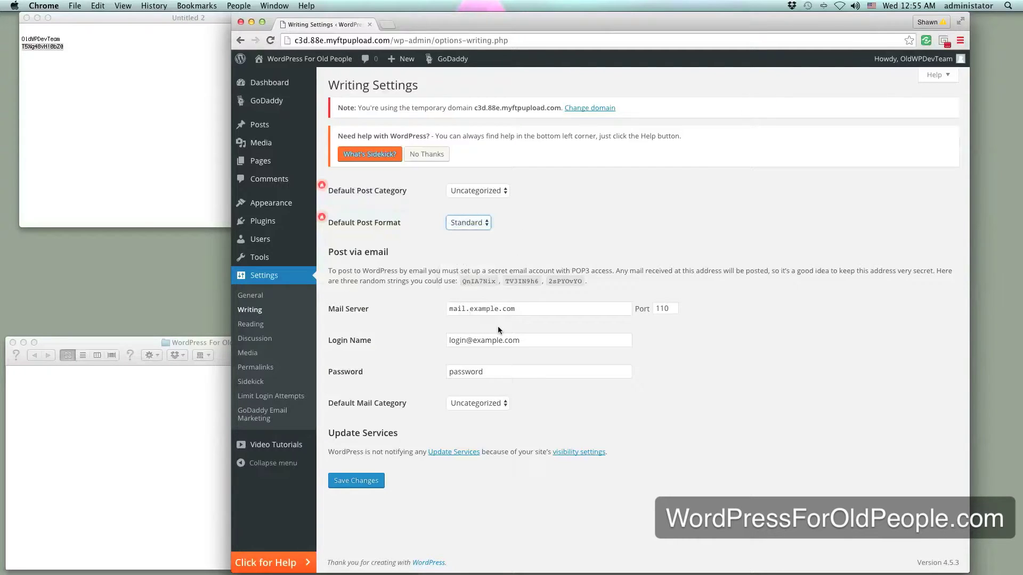
# Step: Review the Post via email fields and save the Writing Settings
pyautogui.tripleClick(534, 309)
pyautogui.moveTo(449, 337); pyautogui.dragTo(447, 338)
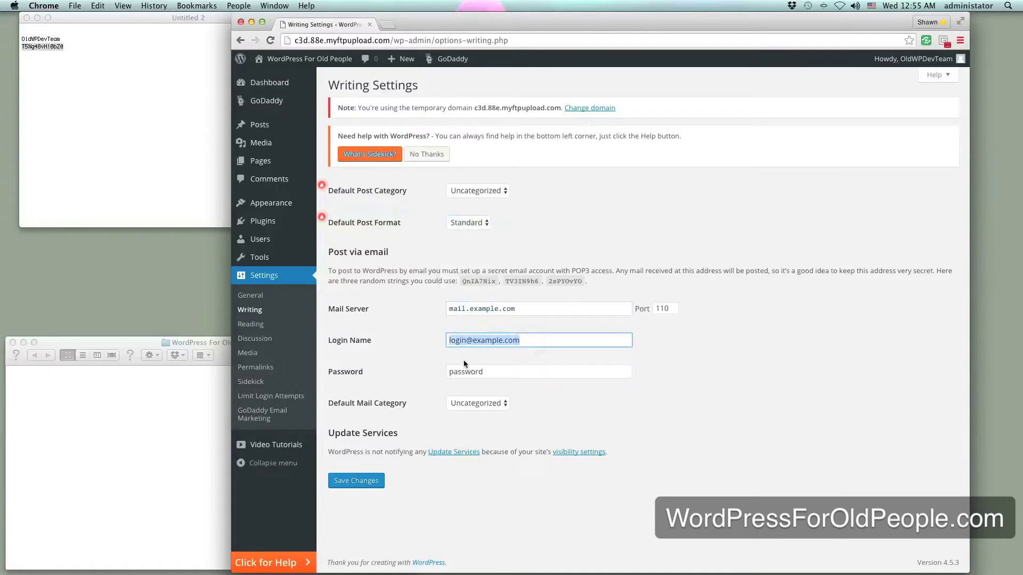
pyautogui.moveTo(508, 373); pyautogui.dragTo(430, 376)
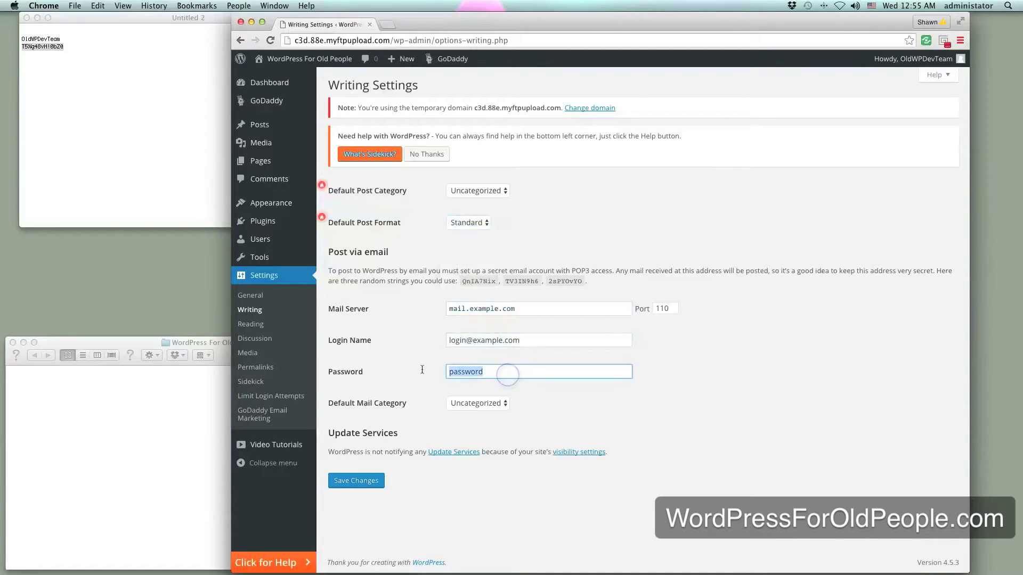
pyautogui.click(527, 398)
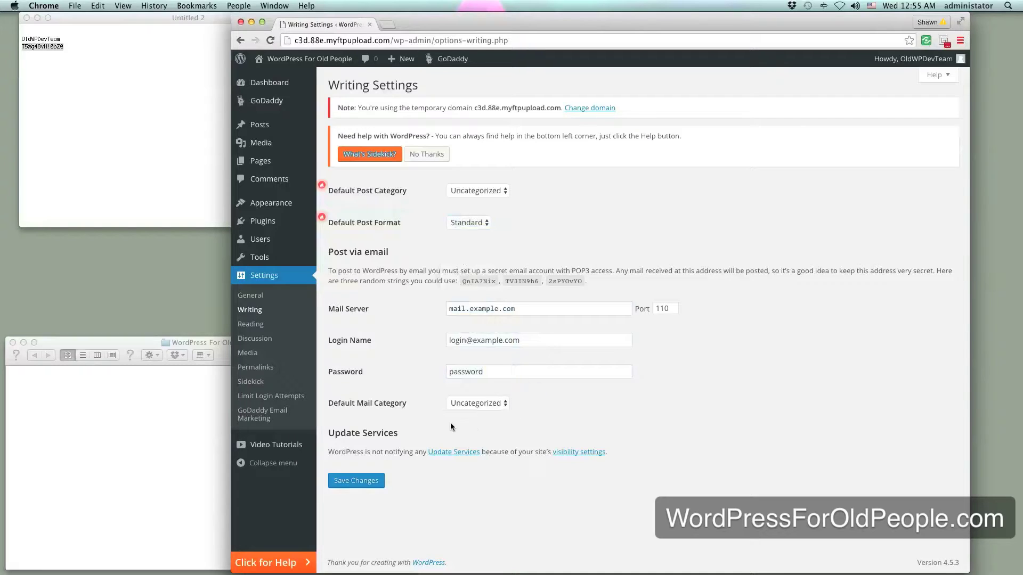
pyautogui.click(368, 480)
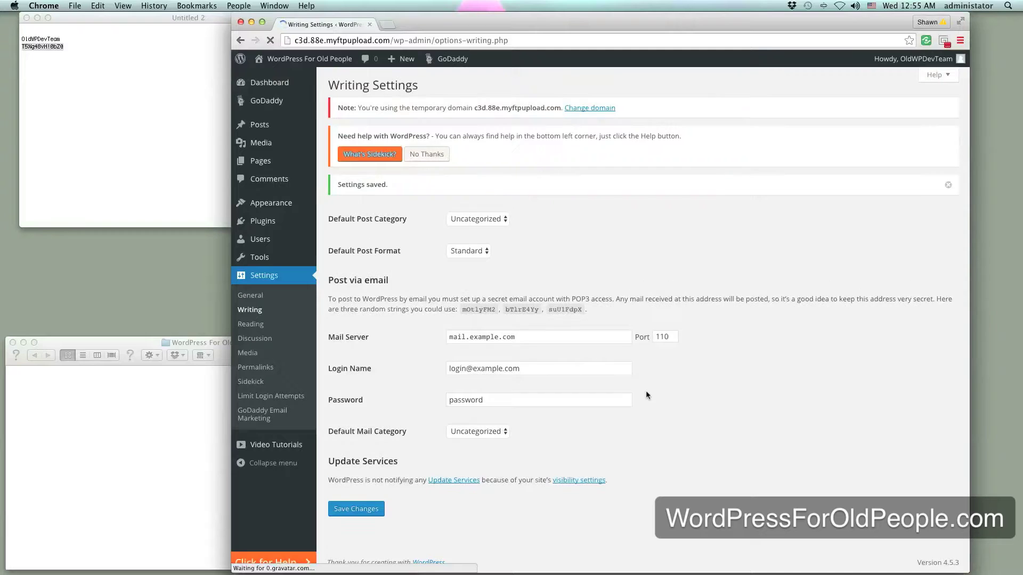
# Step: Open Reading Settings, showing the front page set to latest posts with 10 posts per page
pyautogui.click(257, 325)
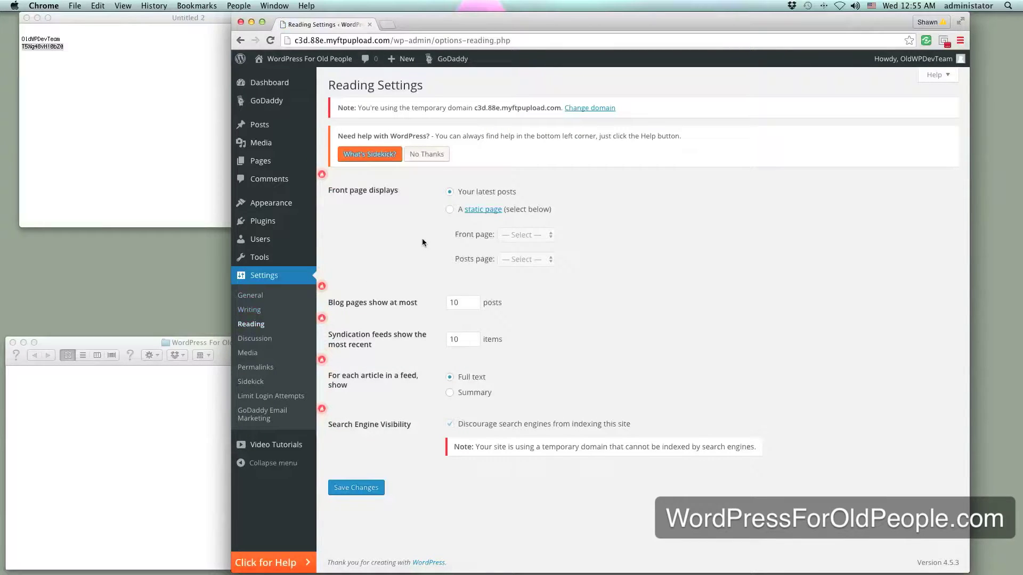
pyautogui.moveTo(400, 191); pyautogui.dragTo(328, 192)
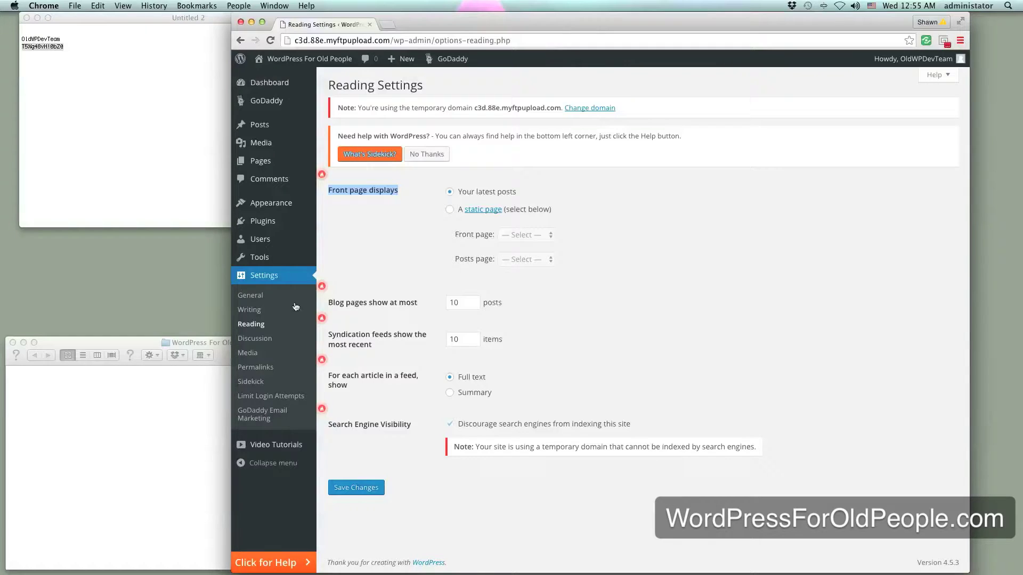
pyautogui.click(259, 326)
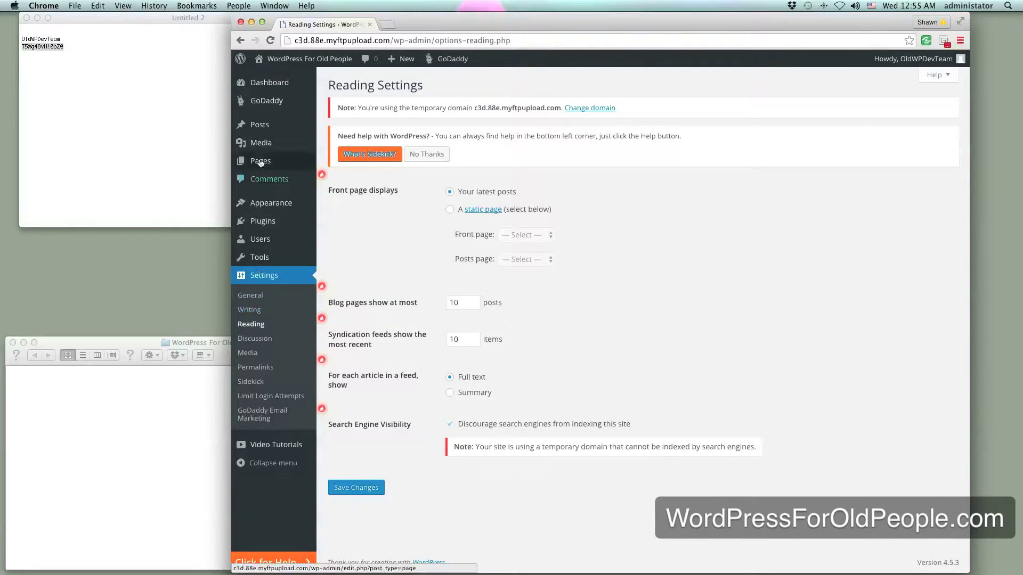
pyautogui.moveTo(258, 161)
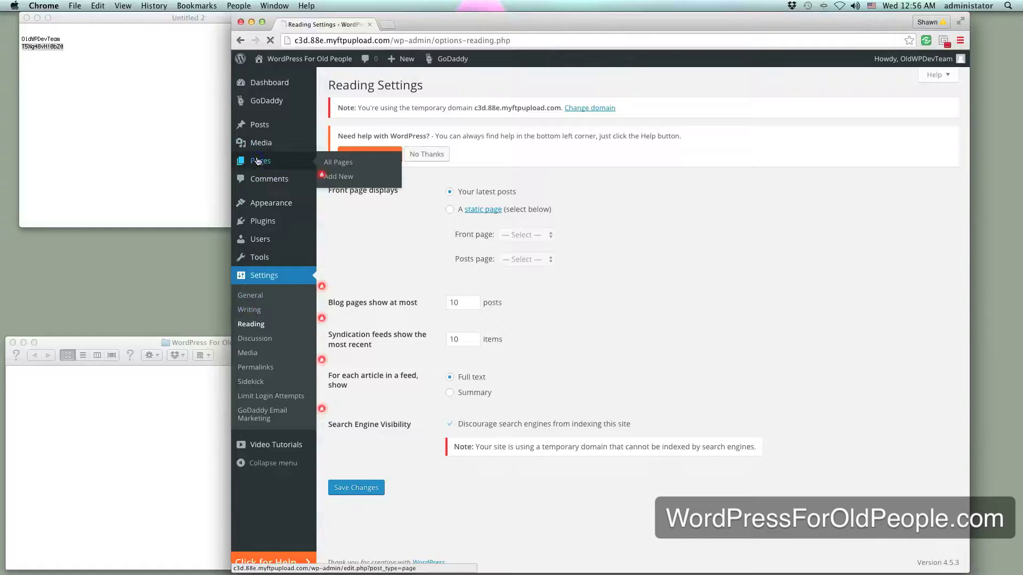
# Step: Go to the Pages list and start a new, empty page
pyautogui.click(257, 161)
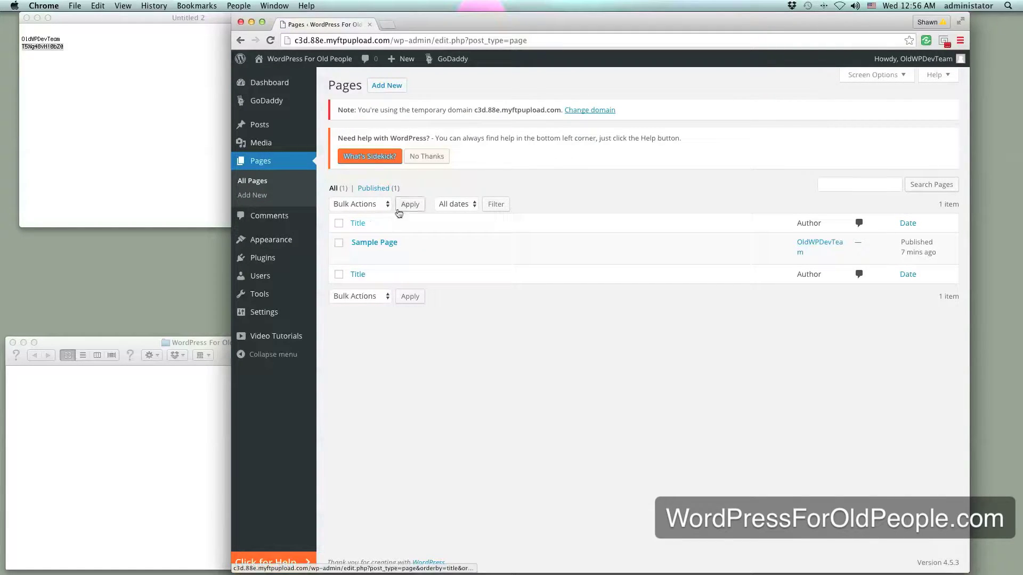
pyautogui.click(388, 86)
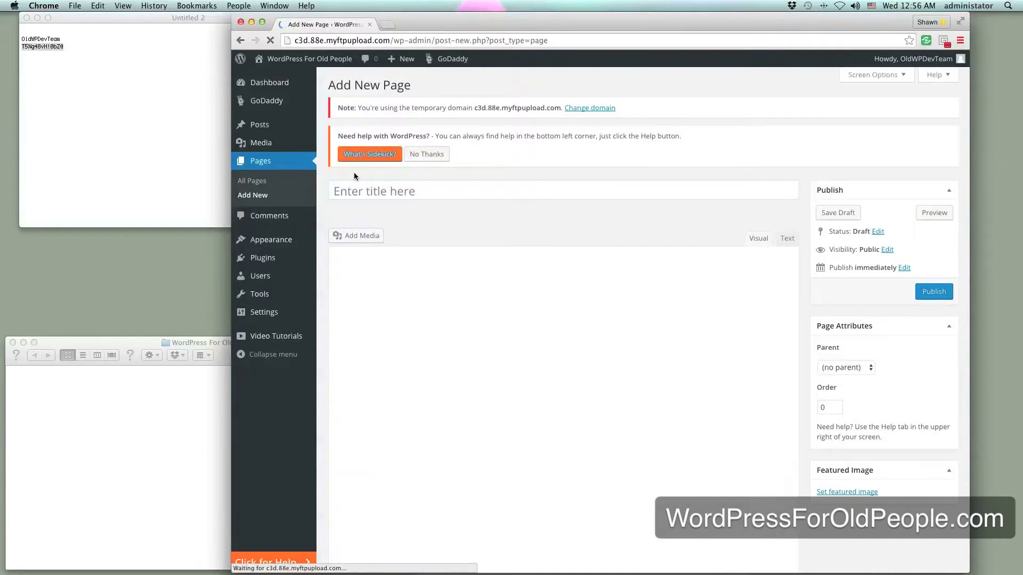
# Step: Publish a page titled 'Welcome' reading 'Here is my first page, also known as the home page.'
pyautogui.click(352, 191)
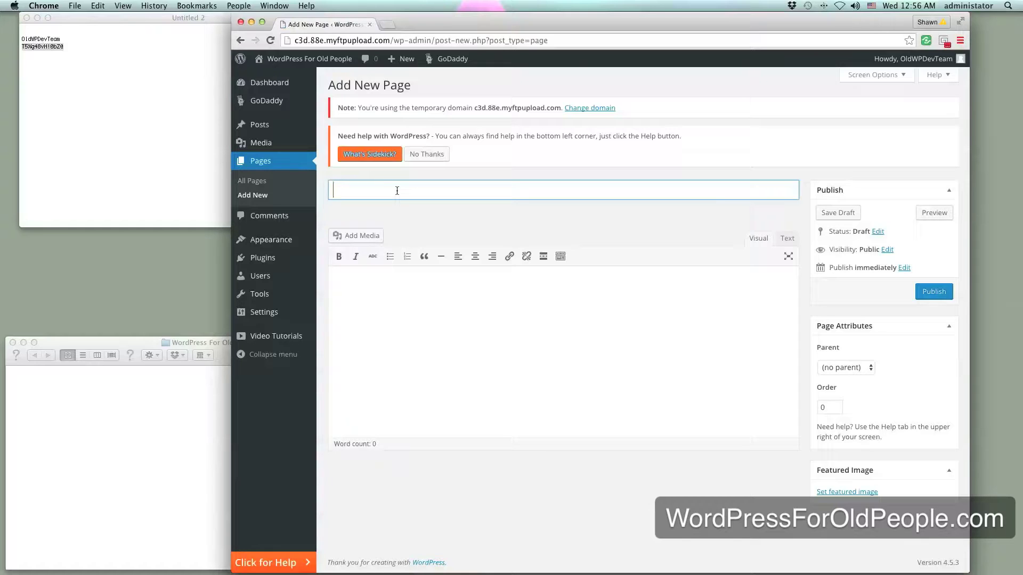
pyautogui.write('Welcome')
pyautogui.click(406, 301)
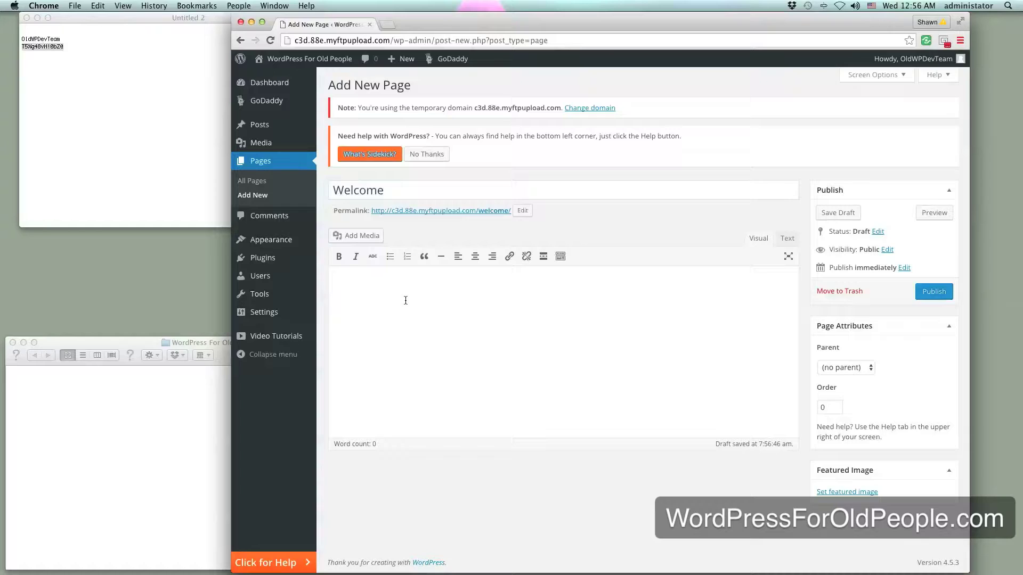
pyautogui.write('Her')
pyautogui.press('BackSpace')
pyautogui.press('BackSpace')
pyautogui.write('ere is')
pyautogui.write(' my first')
pyautogui.write(' page')
pyautogui.write(', also ')
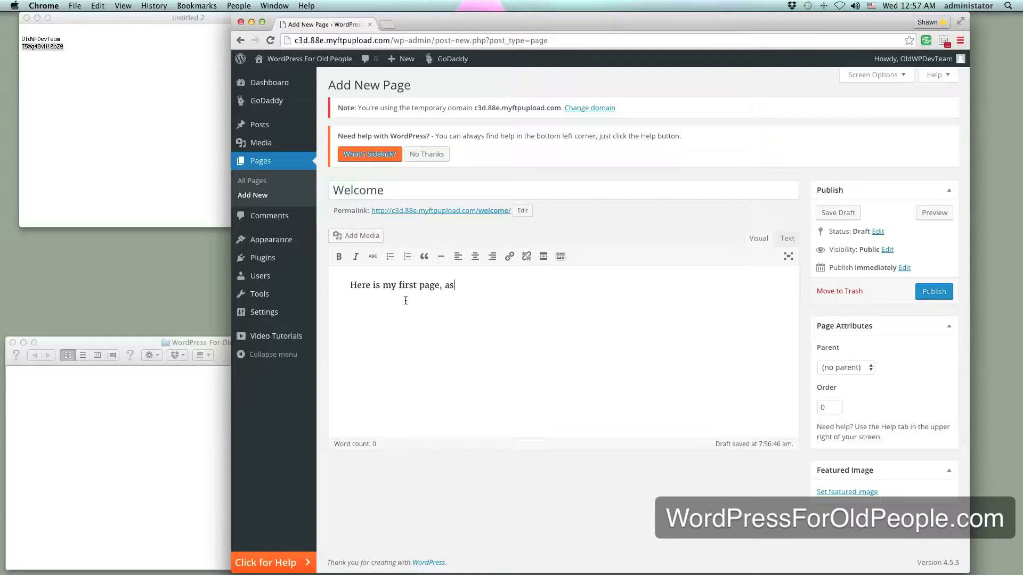
pyautogui.write('known as the home pa')
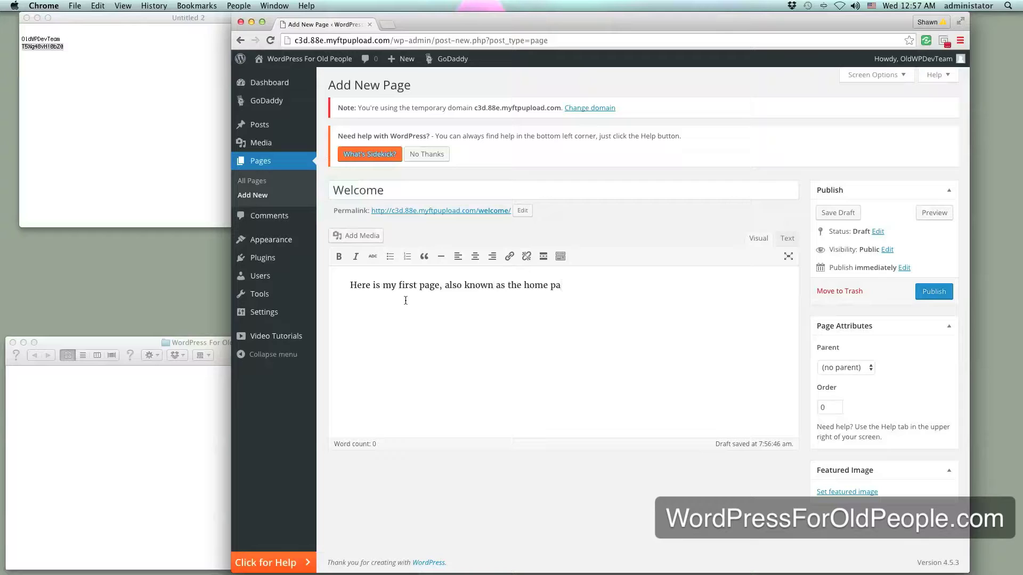
pyautogui.write('ge.')
pyautogui.click(455, 190)
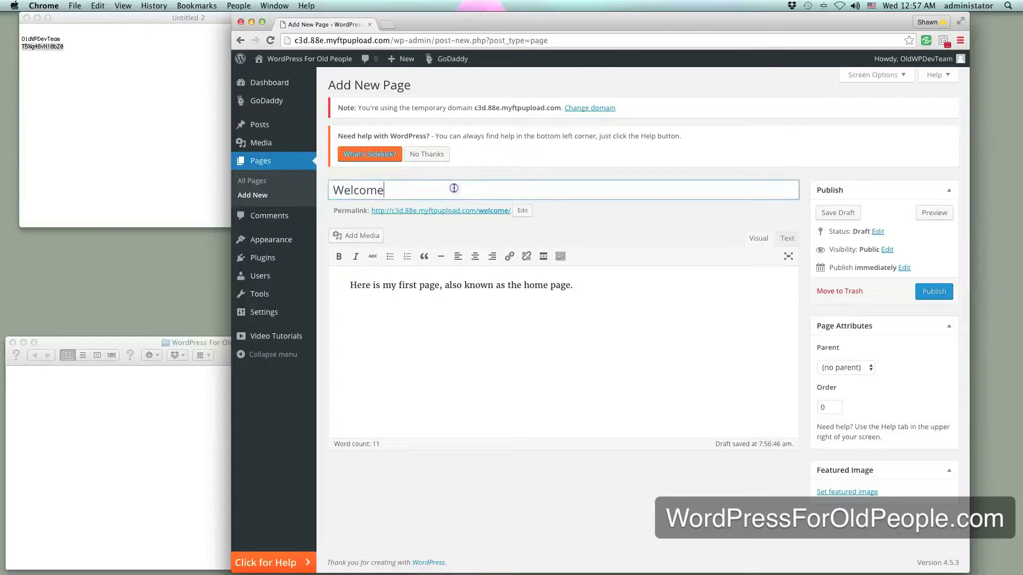
pyautogui.click(599, 285)
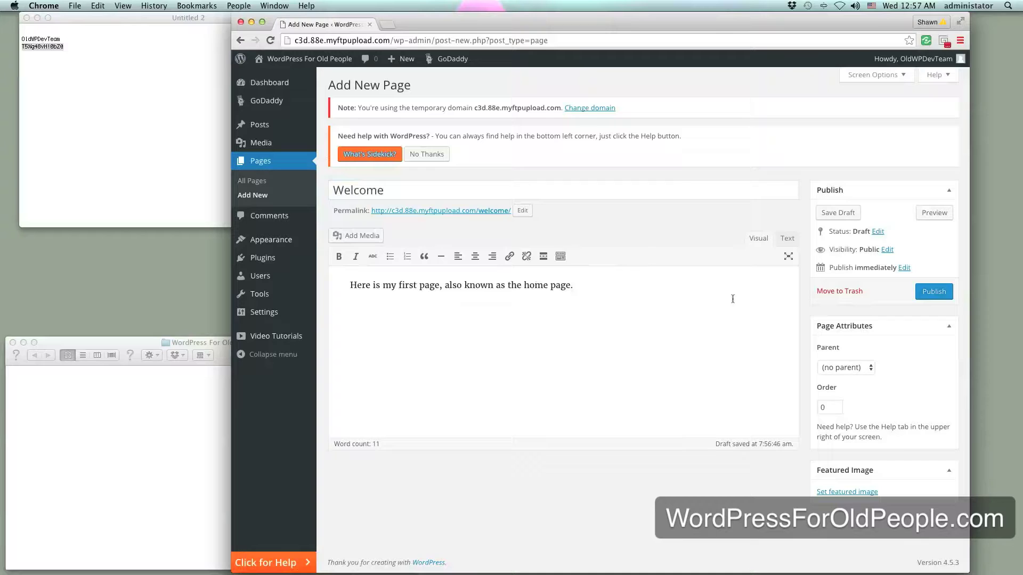
pyautogui.click(927, 297)
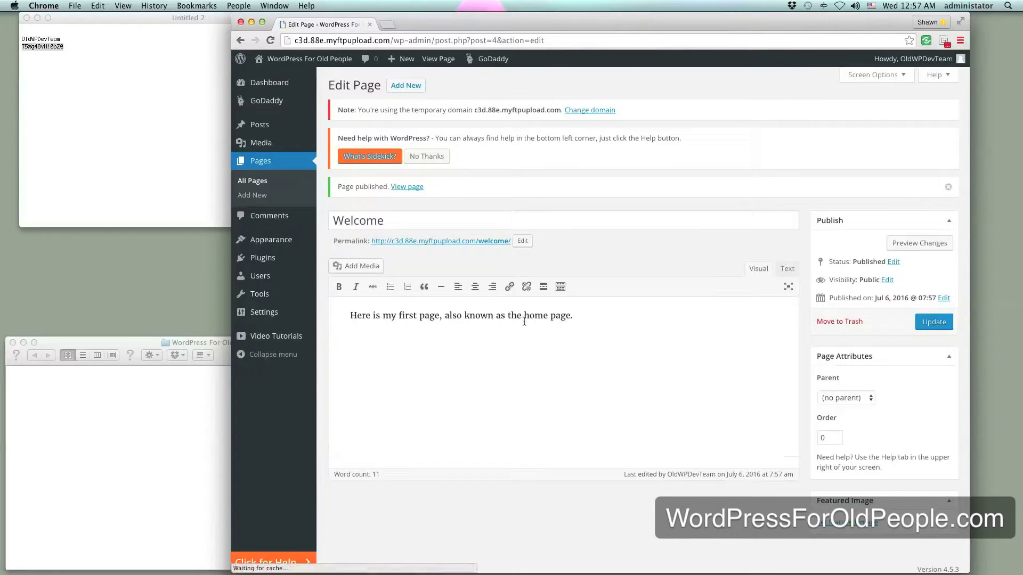
# Step: Check the Welcome page's body sentence, then open a fresh Add New Page editor
pyautogui.moveTo(609, 318); pyautogui.dragTo(535, 321)
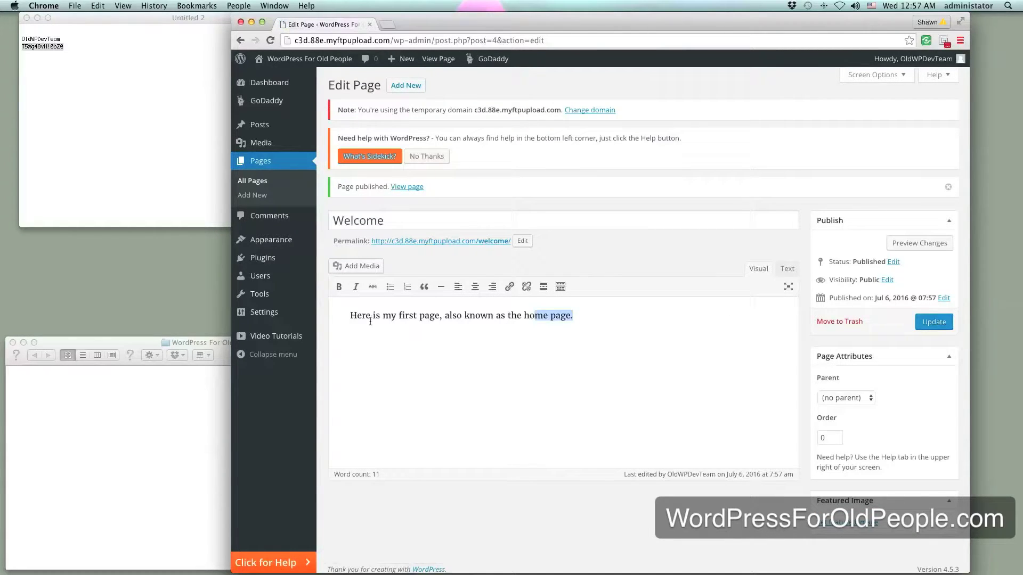
pyautogui.moveTo(342, 316); pyautogui.dragTo(467, 337)
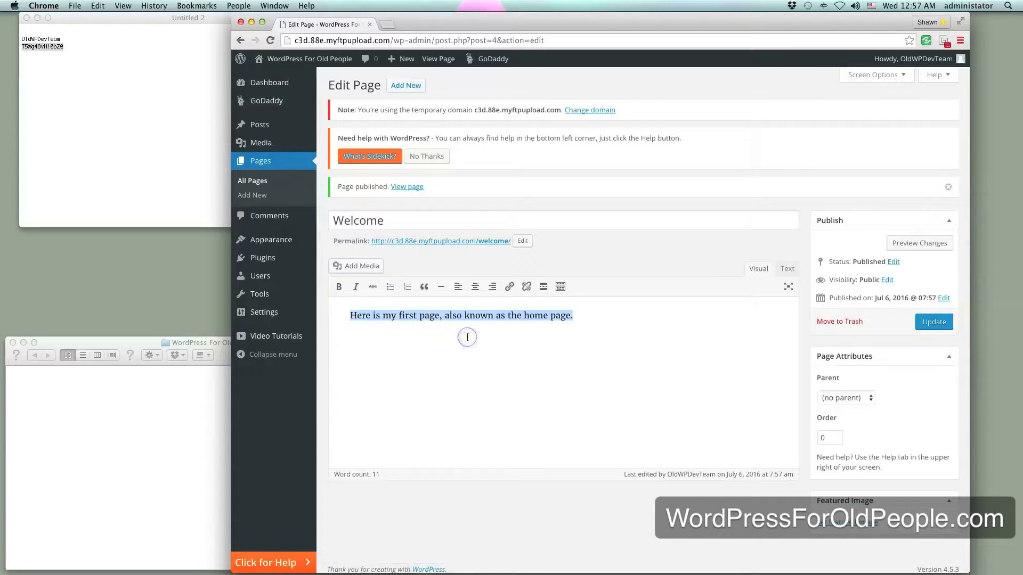
pyautogui.click(467, 337)
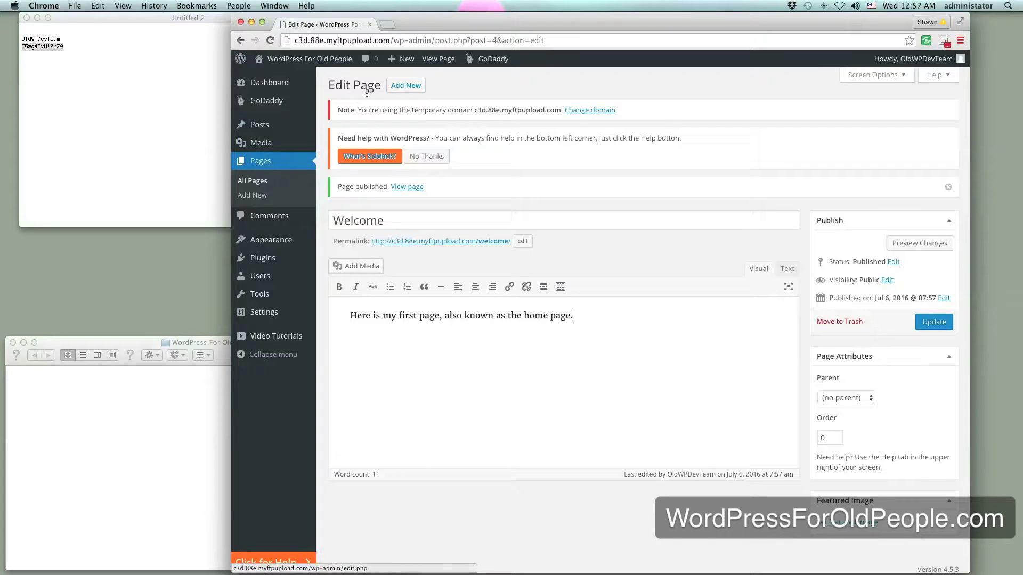
pyautogui.click(401, 90)
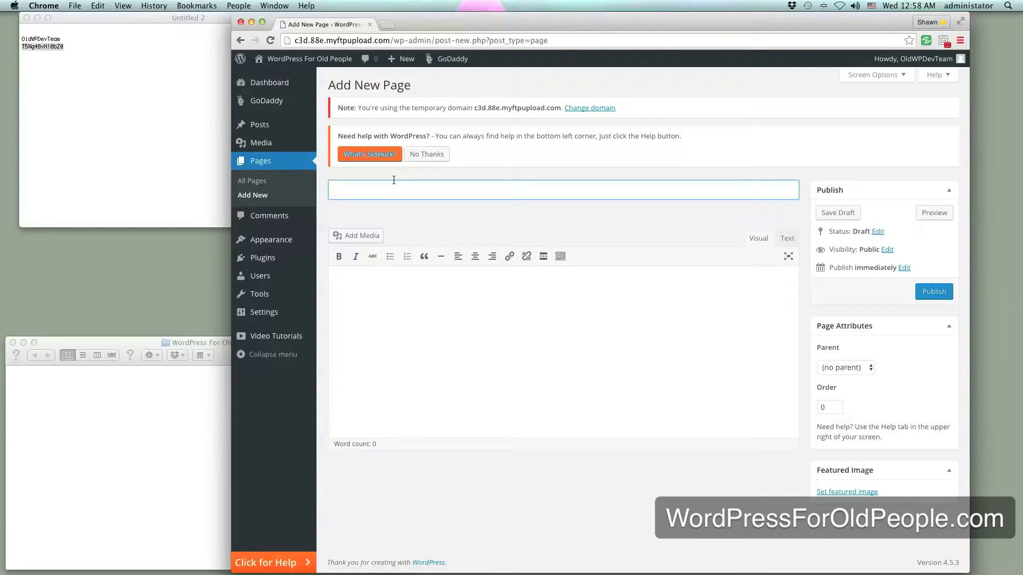
# Step: Publish a page titled 'Blog' with the body 'This is the blog post page. All posts will show here.'
pyautogui.write('Blog')
pyautogui.press('Tab')
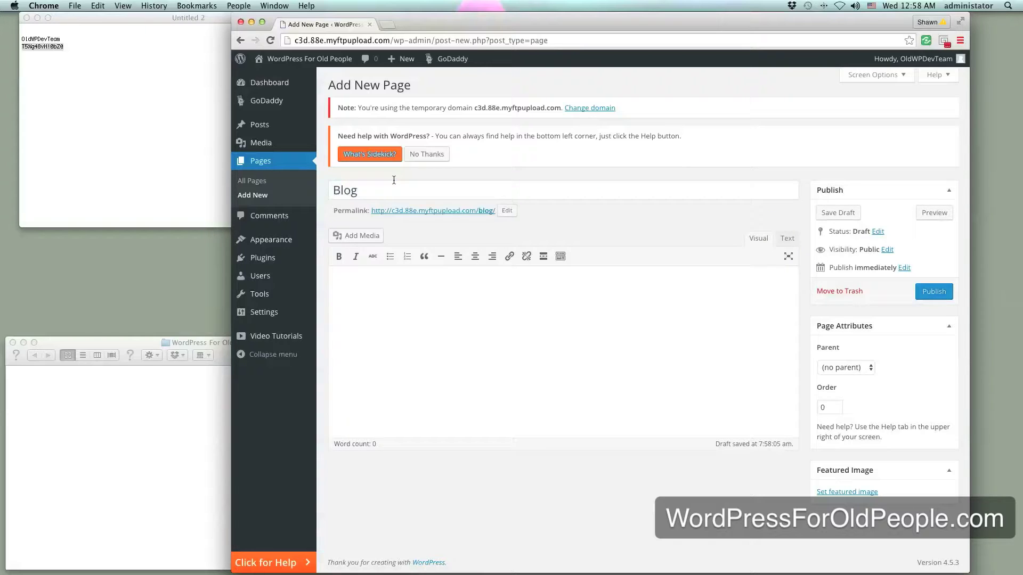
pyautogui.write('This is the blog post pa')
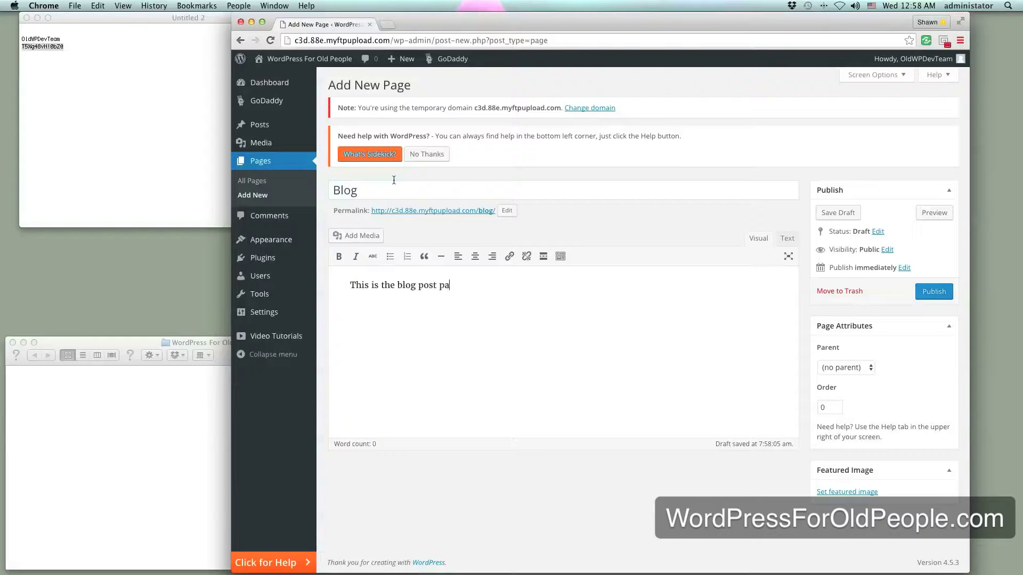
pyautogui.write('ge. All posts will show here.')
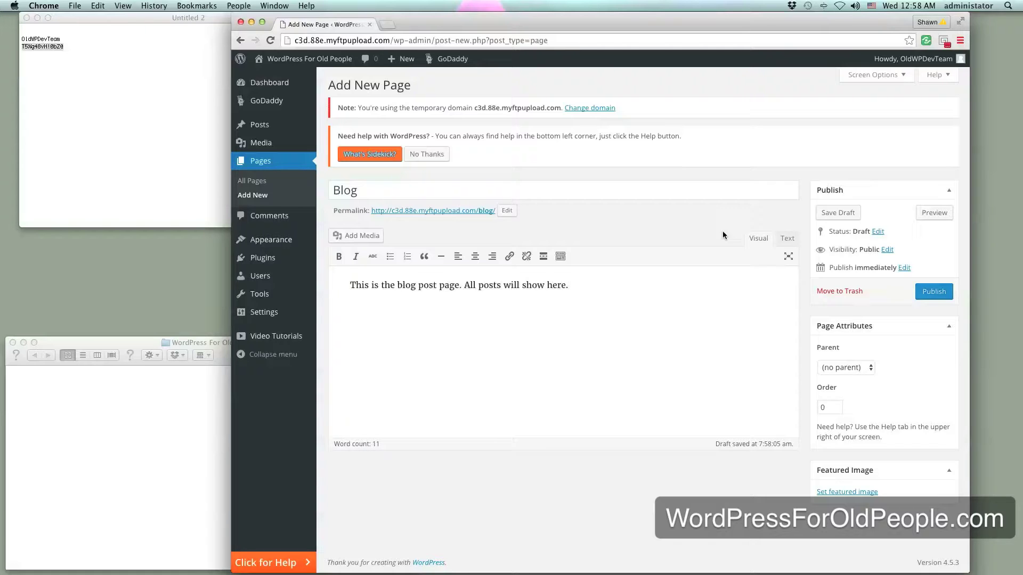
pyautogui.click(697, 302)
pyautogui.click(640, 191)
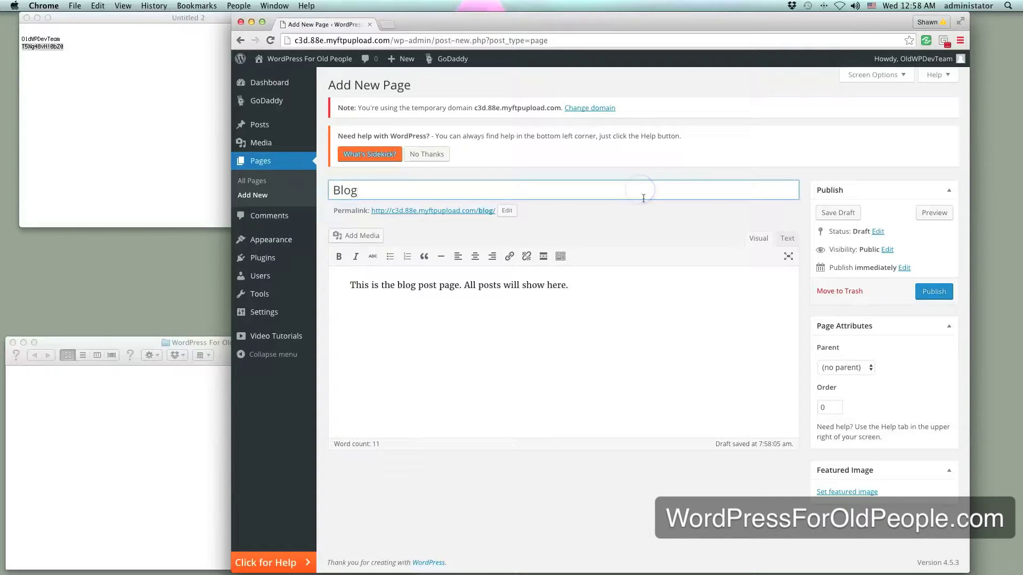
pyautogui.click(935, 293)
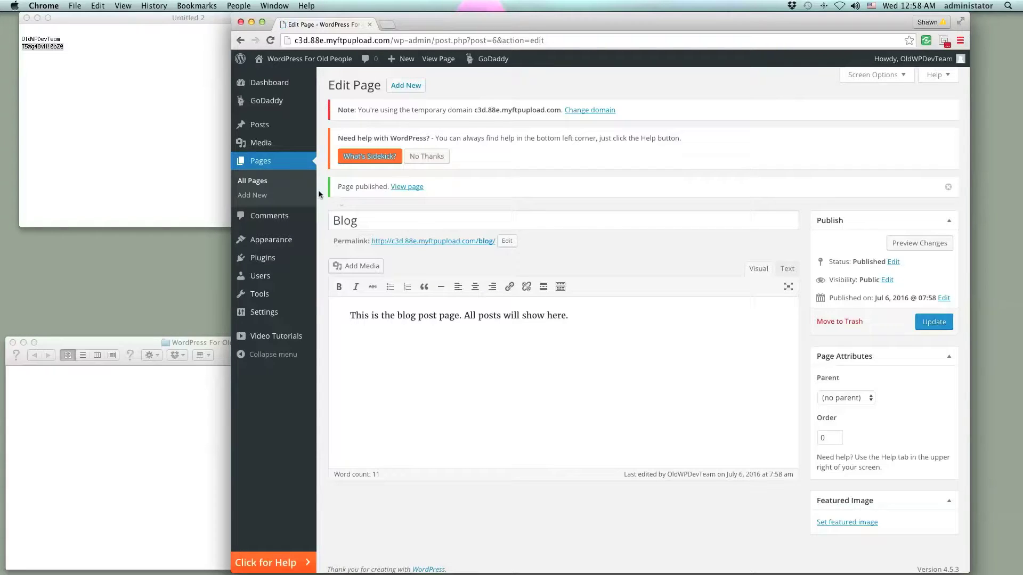
# Step: List all pages to confirm Blog, Sample Page and Welcome are published
pyautogui.click(262, 182)
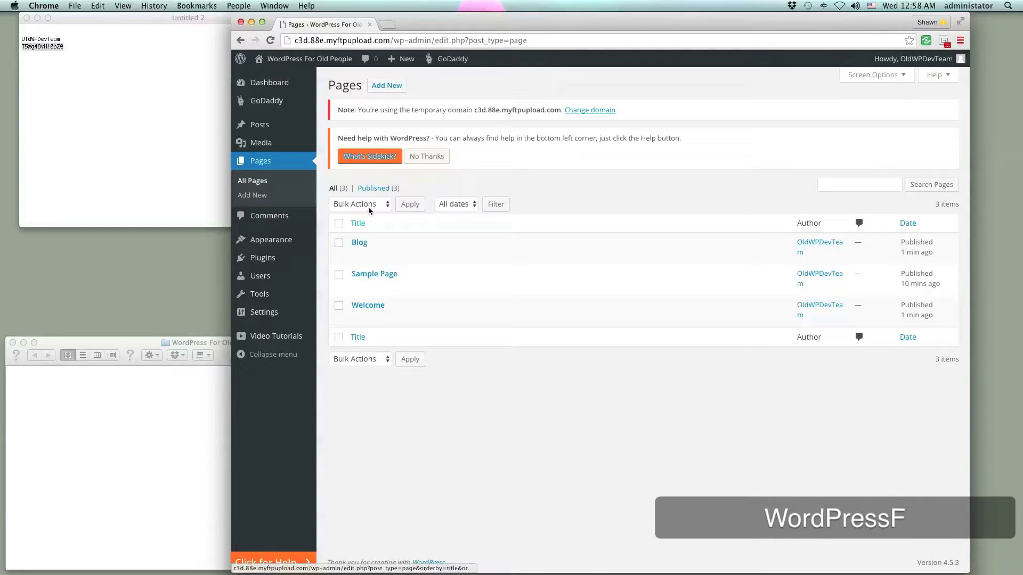
pyautogui.moveTo(270, 316)
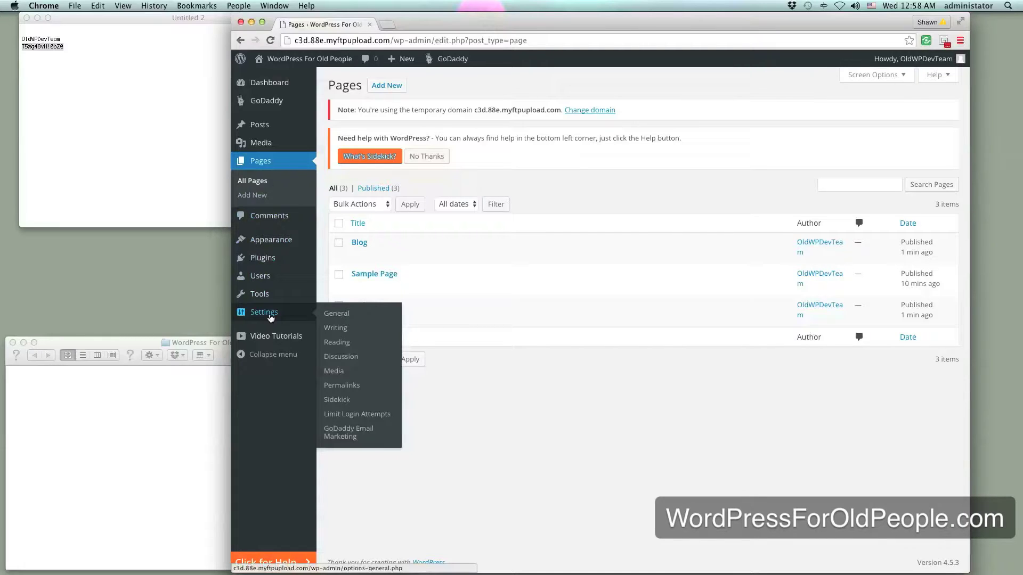
# Step: In Reading settings, make the front page a static page and select Welcome
pyautogui.click(328, 345)
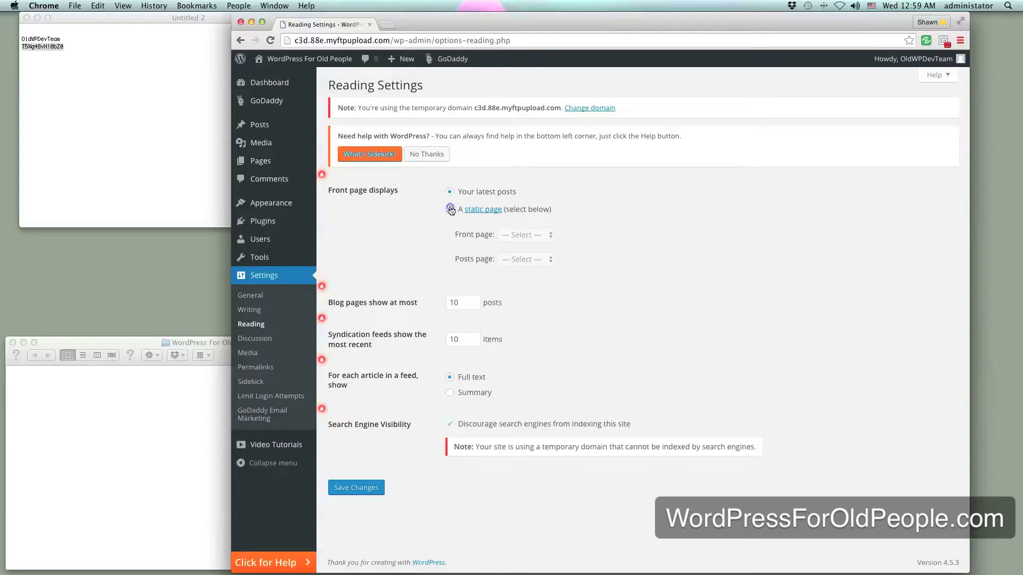
pyautogui.click(450, 210)
pyautogui.click(451, 193)
pyautogui.moveTo(400, 191); pyautogui.dragTo(330, 192)
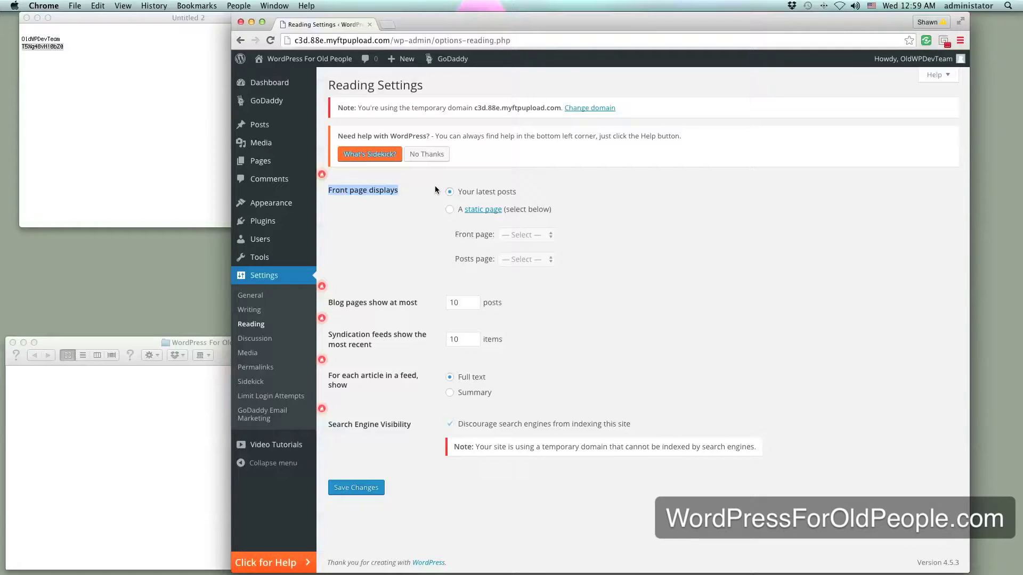
pyautogui.moveTo(519, 192); pyautogui.dragTo(461, 193)
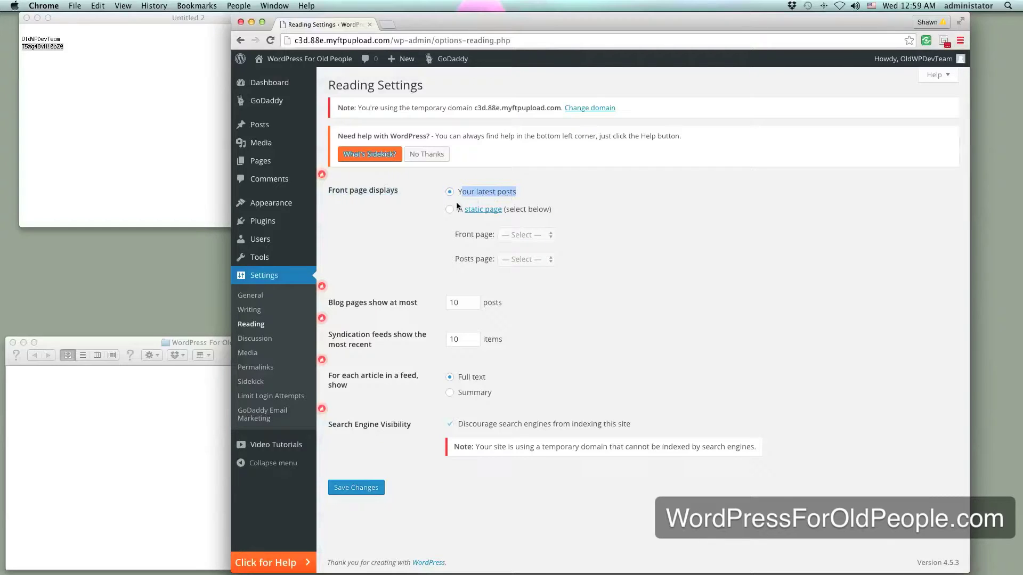
pyautogui.click(450, 210)
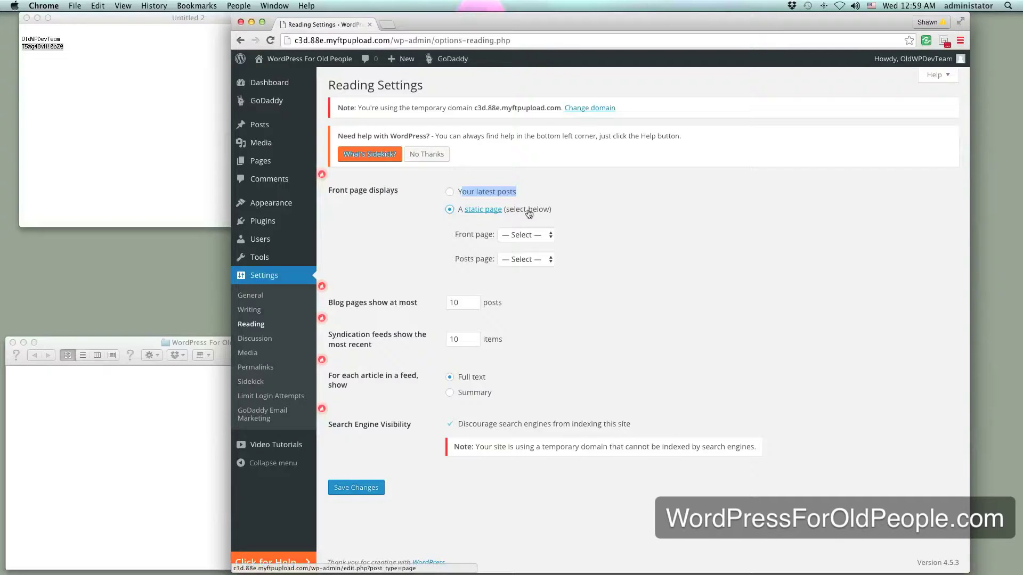
pyautogui.moveTo(554, 209)
pyautogui.mouseDown()
pyautogui.moveTo(459, 211)
pyautogui.moveTo(564, 209)
pyautogui.mouseUp()
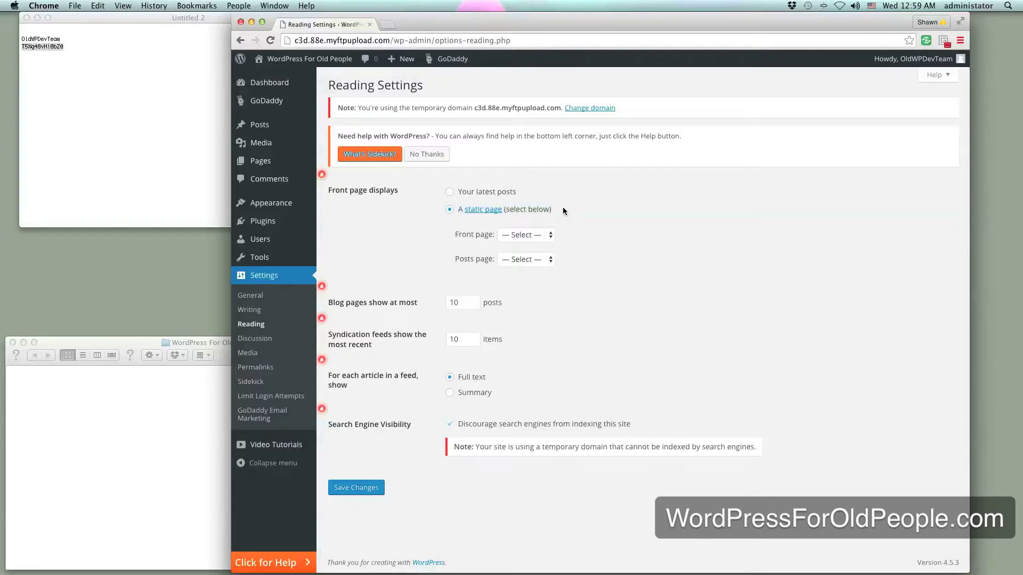
pyautogui.click(547, 237)
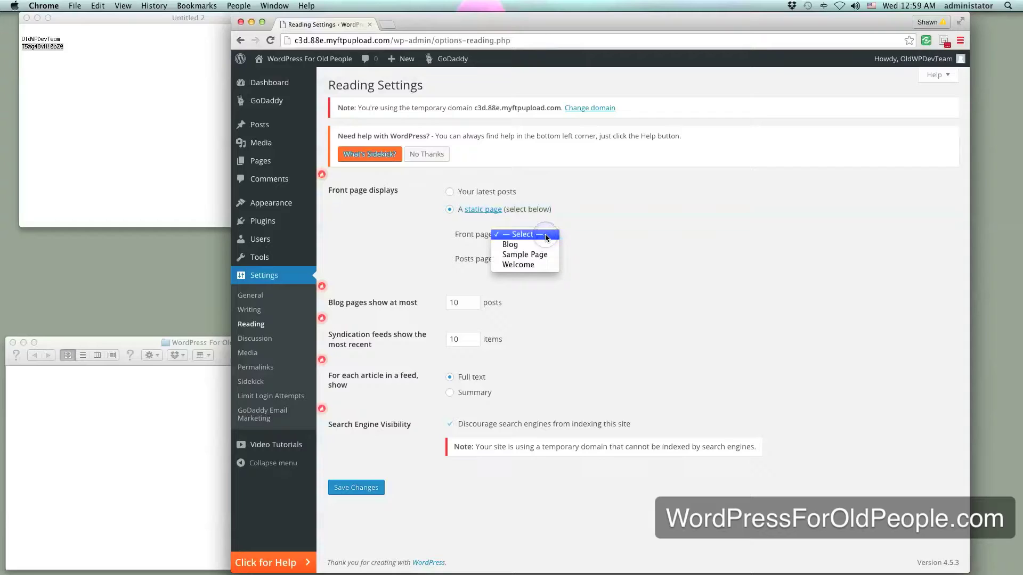
pyautogui.click(473, 238)
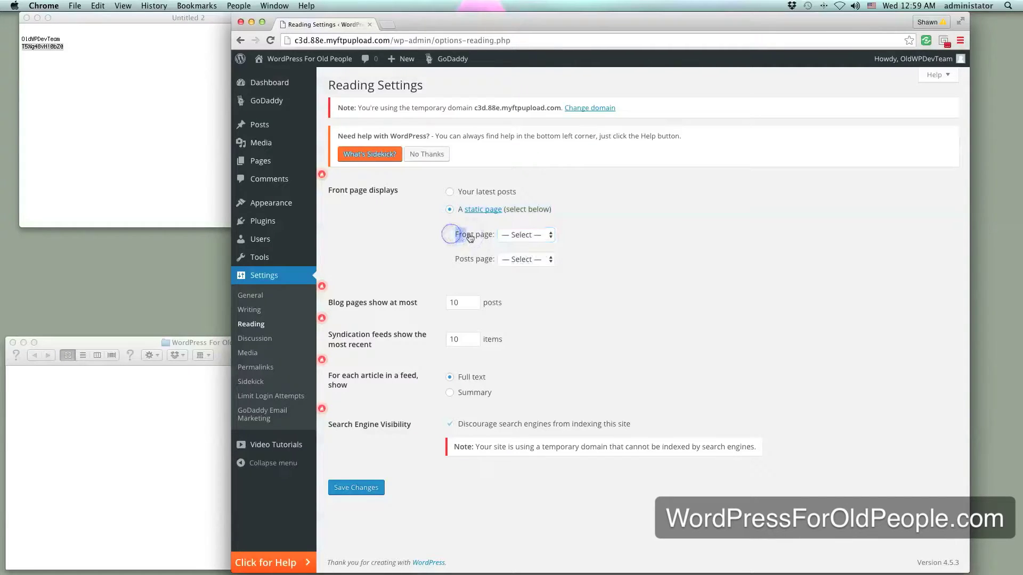
pyautogui.moveTo(452, 234); pyautogui.dragTo(499, 238)
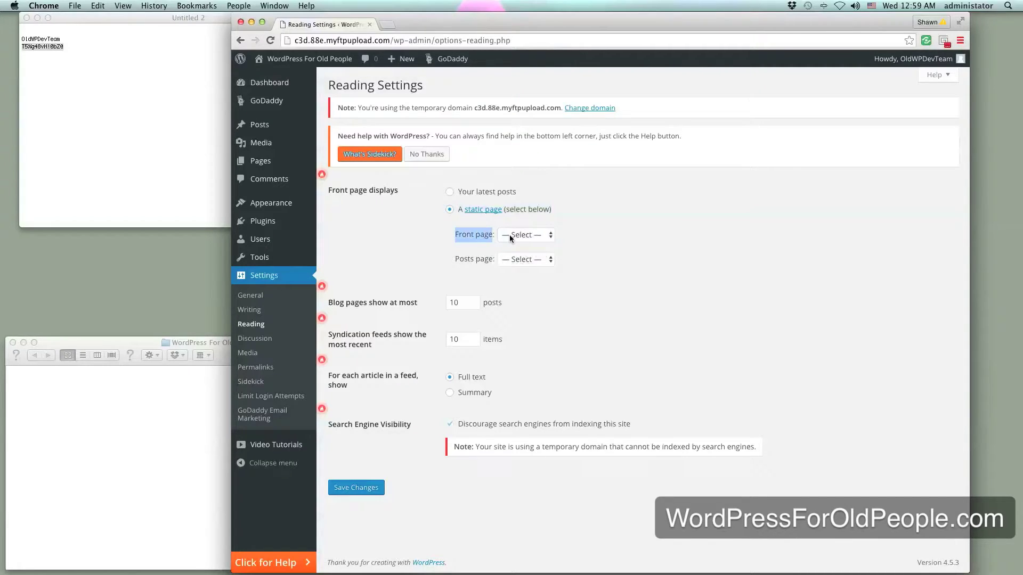
pyautogui.click(509, 238)
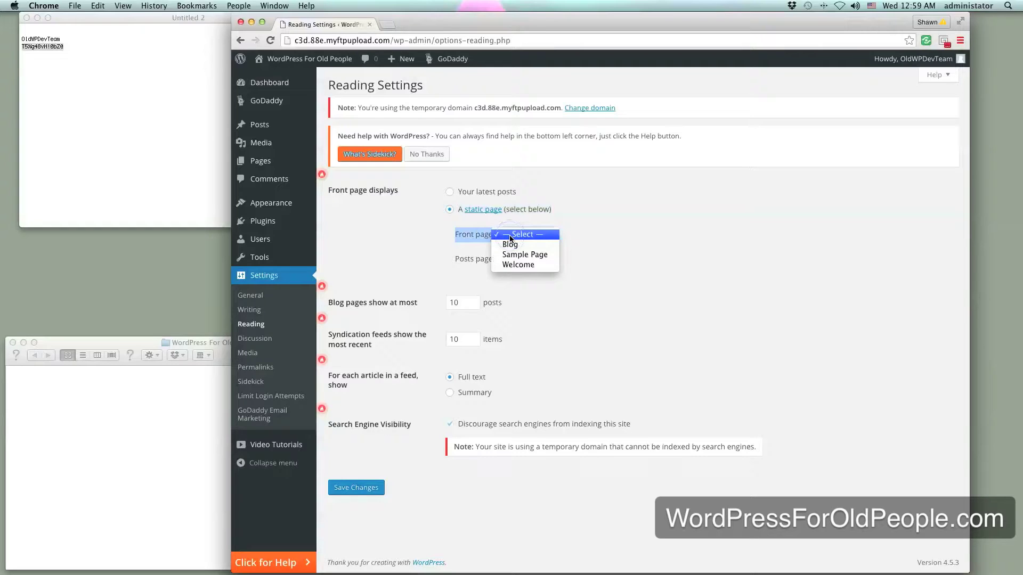
pyautogui.click(509, 264)
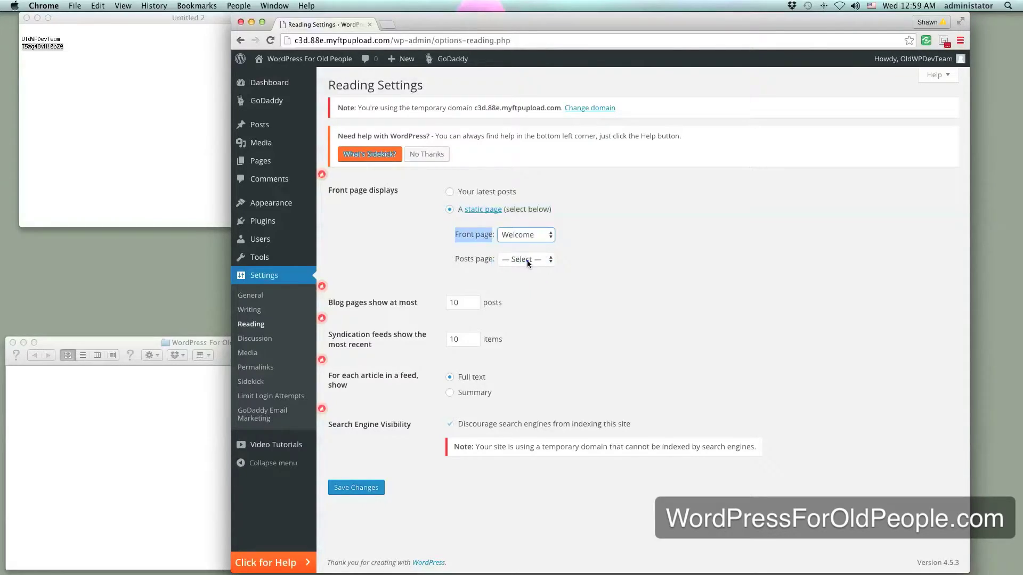
# Step: Choose Blog as the posts page, keeping blog pages at 10 posts
pyautogui.click(528, 261)
pyautogui.click(469, 258)
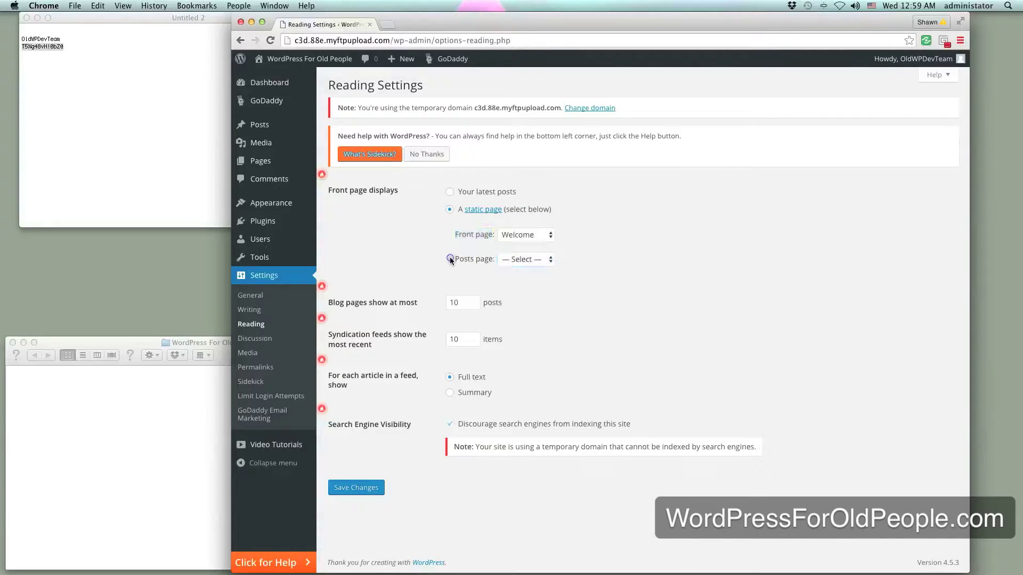
pyautogui.moveTo(451, 259); pyautogui.dragTo(494, 262)
pyautogui.click(521, 261)
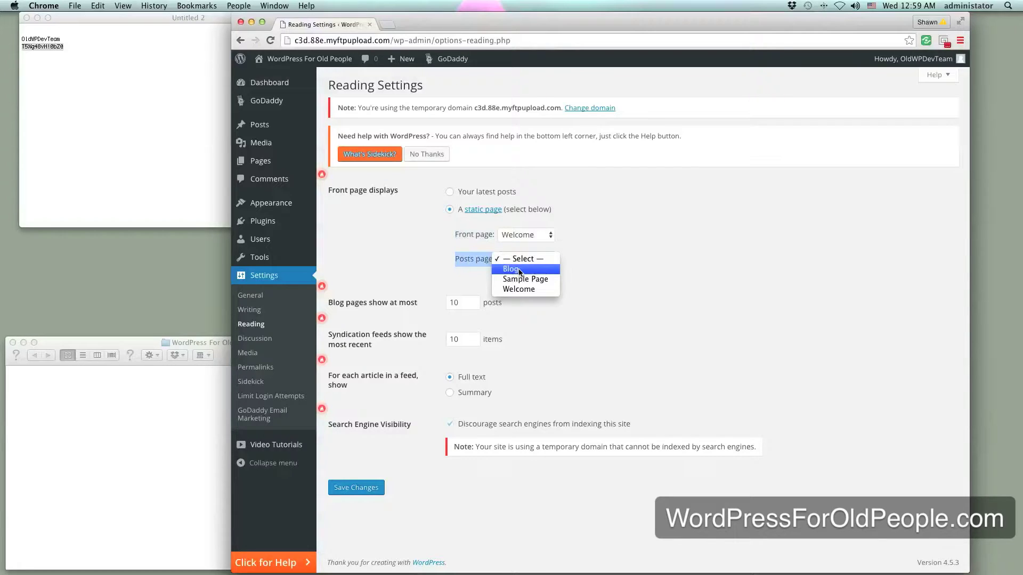
pyautogui.click(519, 272)
pyautogui.click(574, 270)
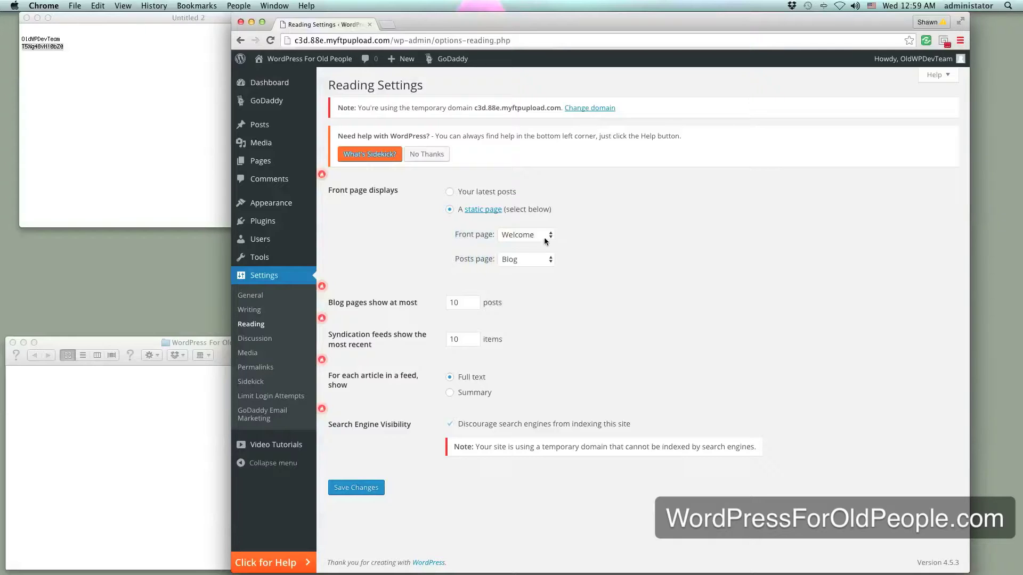
pyautogui.moveTo(449, 234); pyautogui.dragTo(491, 262)
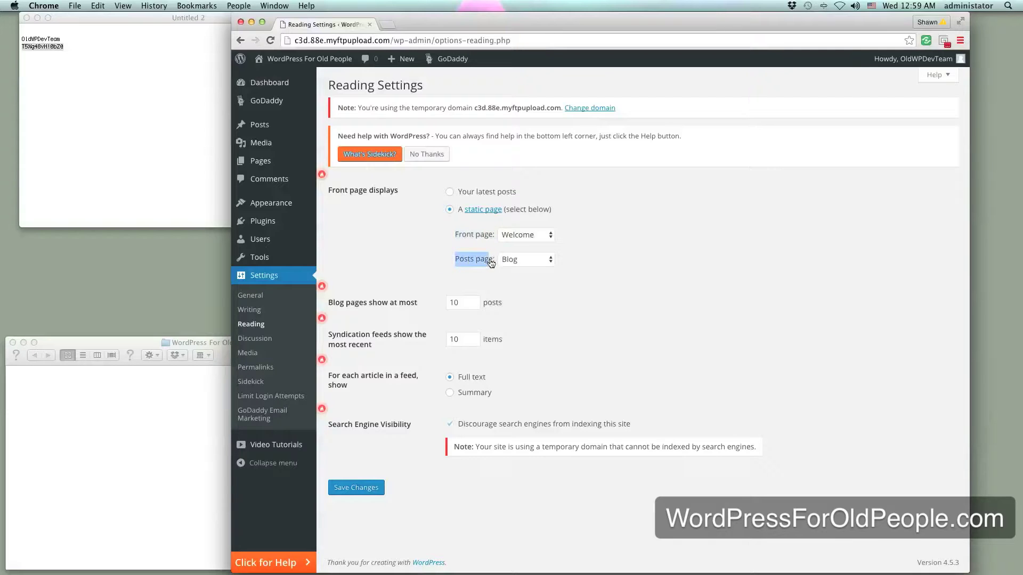
pyautogui.click(589, 258)
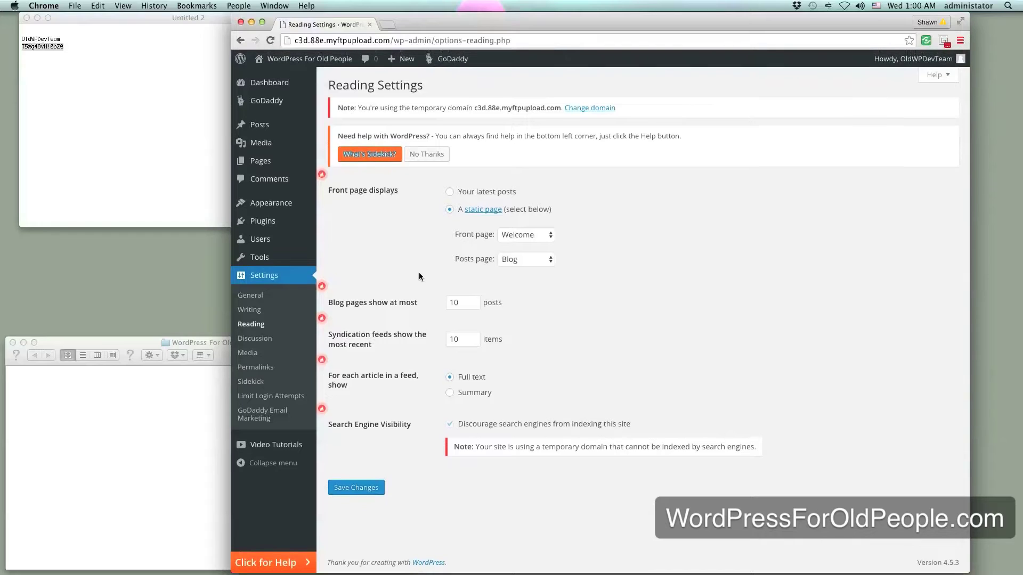
pyautogui.moveTo(420, 304); pyautogui.dragTo(330, 307)
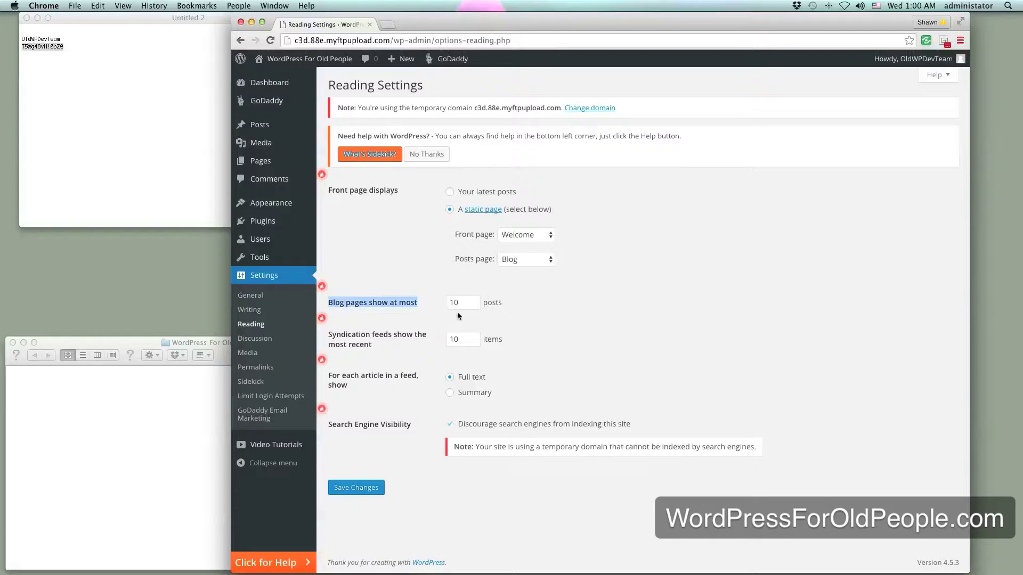
pyautogui.moveTo(509, 297); pyautogui.dragTo(443, 299)
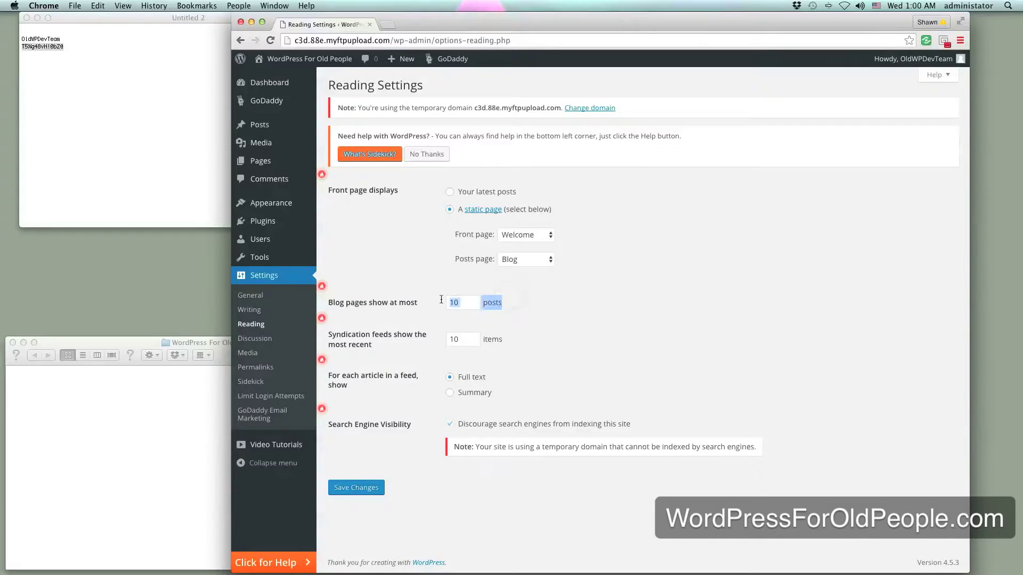
pyautogui.click(436, 287)
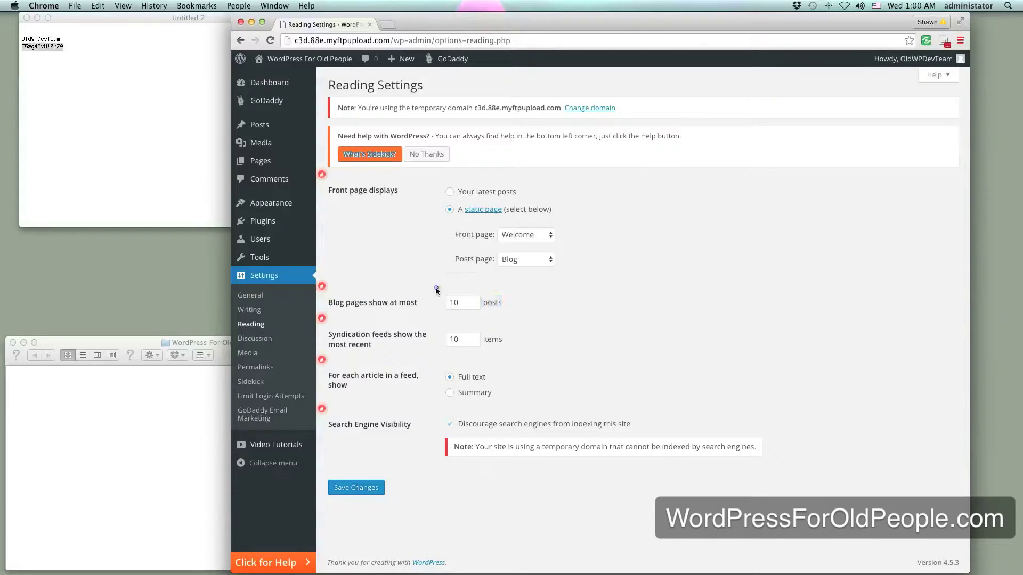
pyautogui.click(513, 258)
pyautogui.click(517, 302)
# Step: Leave syndication feeds at 10 items and save the Reading settings
pyautogui.moveTo(383, 345); pyautogui.dragTo(325, 336)
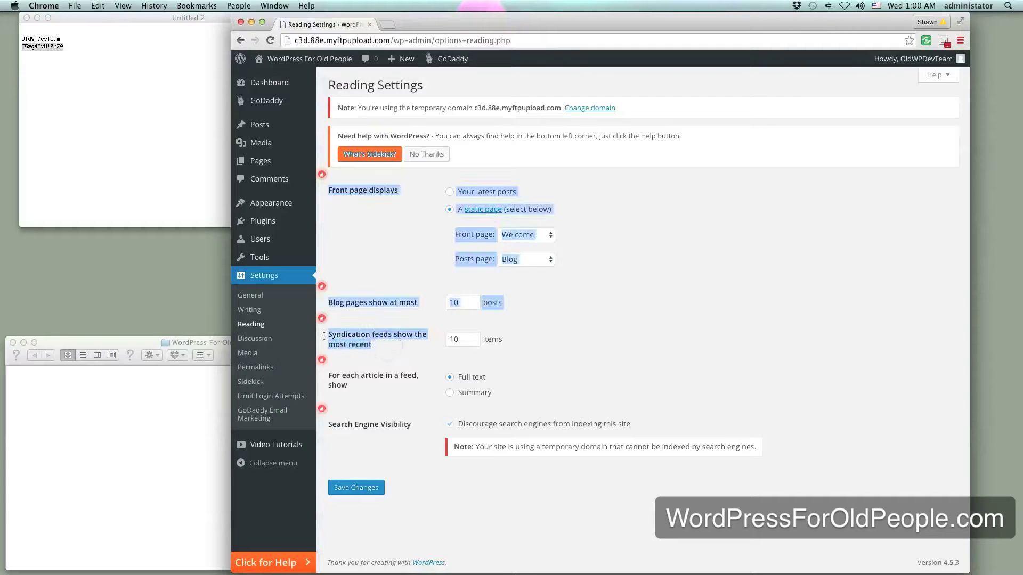
pyautogui.click(346, 335)
pyautogui.moveTo(384, 346); pyautogui.dragTo(331, 337)
pyautogui.click(379, 347)
pyautogui.click(377, 346)
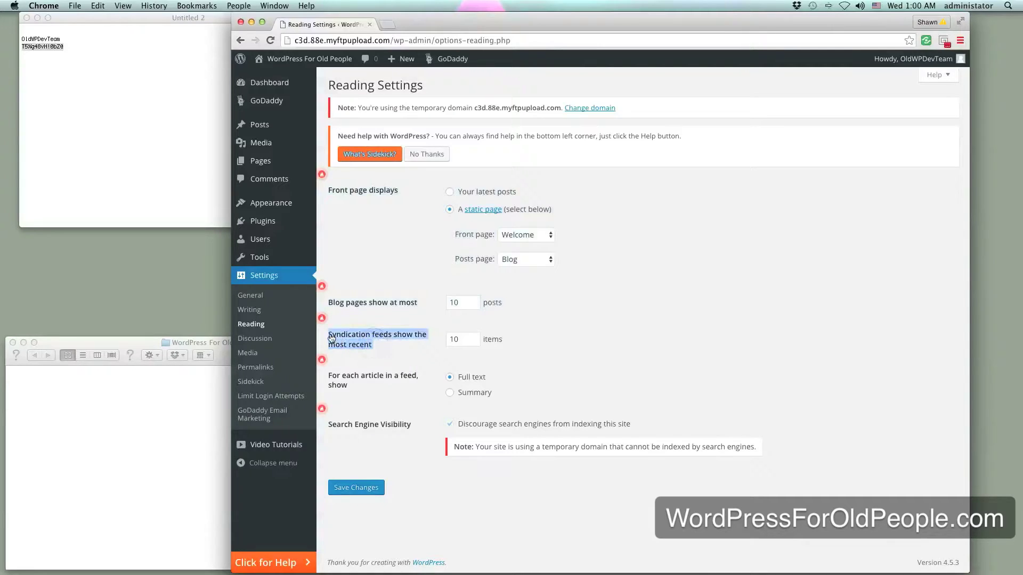
pyautogui.click(387, 344)
pyautogui.click(455, 339)
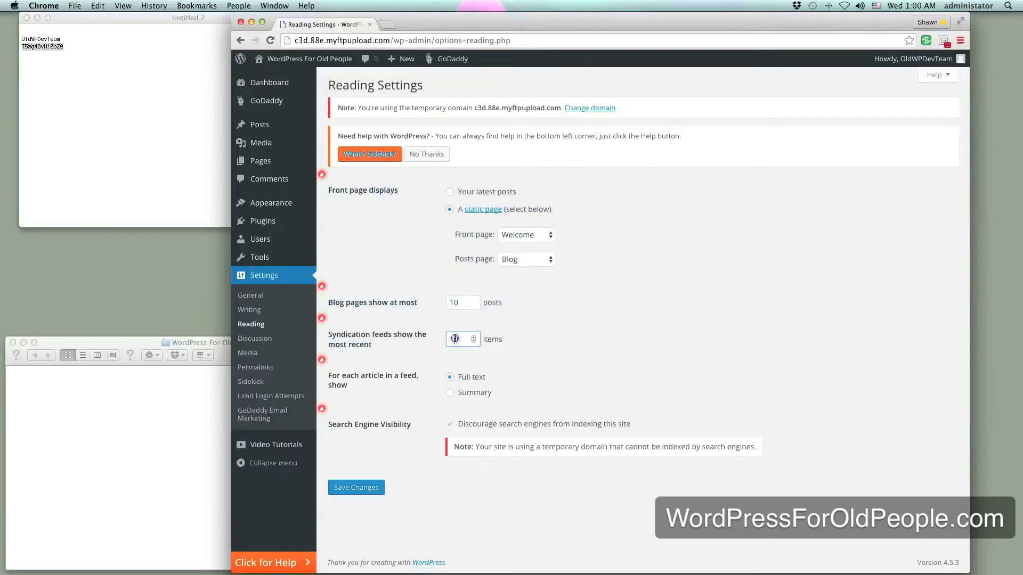
pyautogui.click(426, 357)
pyautogui.click(361, 486)
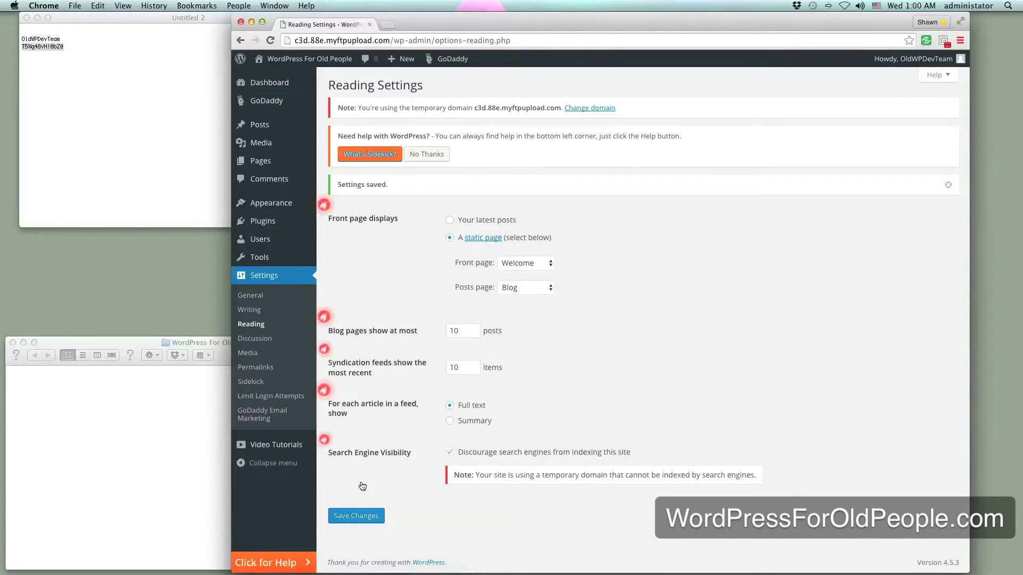
# Step: Go to Discussion settings and turn off comments on new articles
pyautogui.click(265, 342)
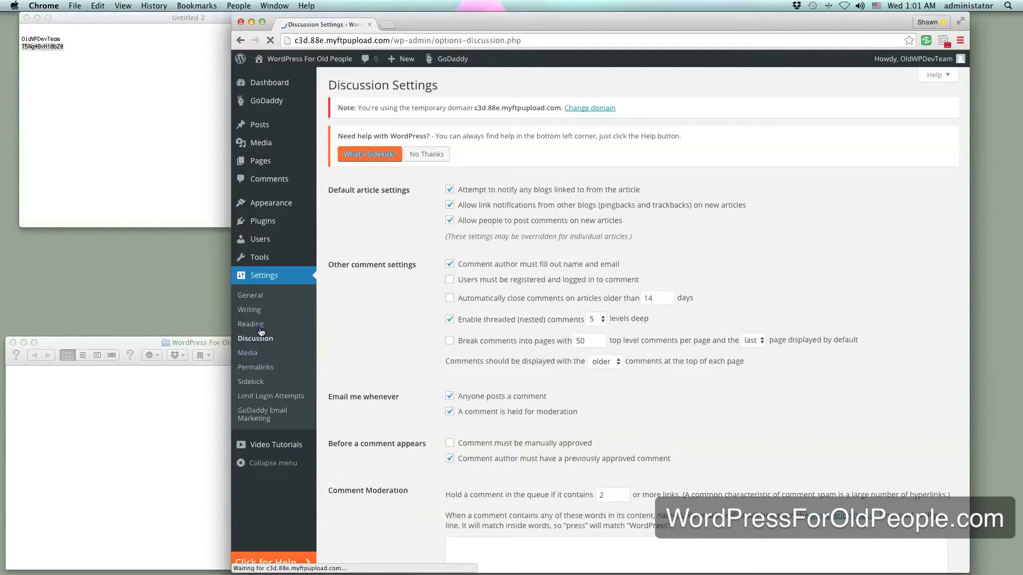
pyautogui.click(282, 331)
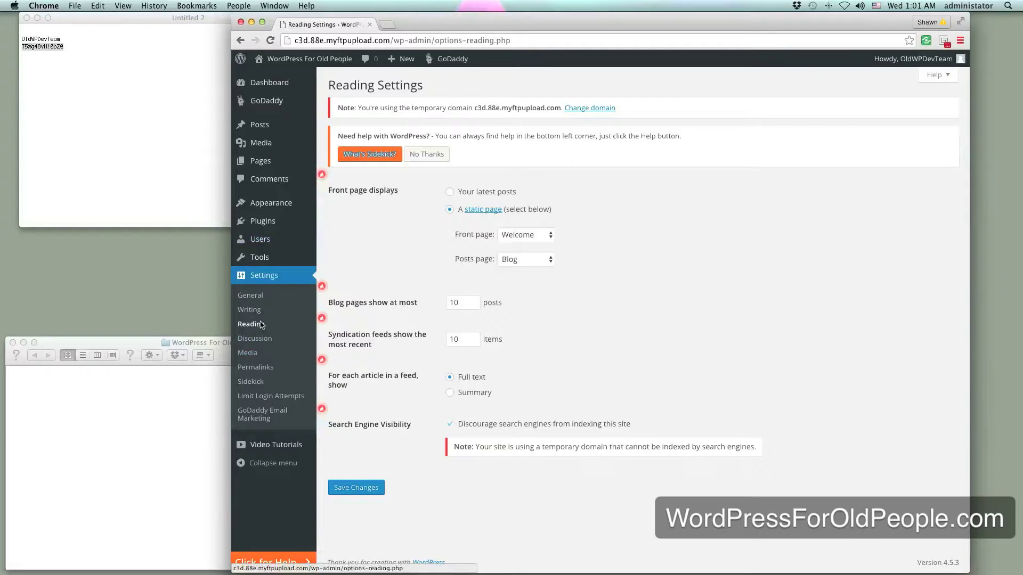
pyautogui.click(258, 341)
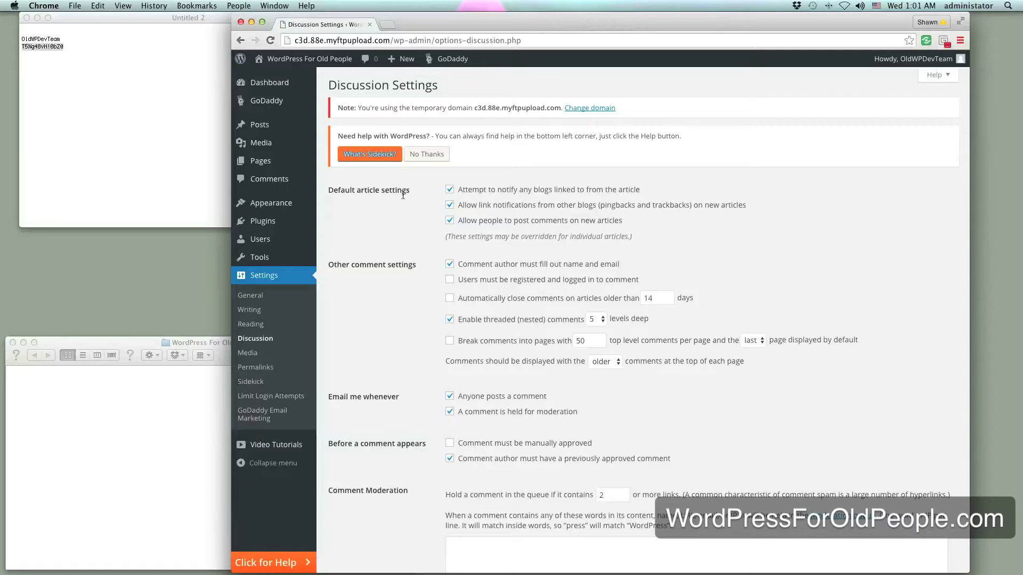
pyautogui.click(449, 221)
# Step: Point out the disabled comments-on-new-articles option and the name and email requirement
pyautogui.moveTo(563, 221); pyautogui.dragTo(474, 226)
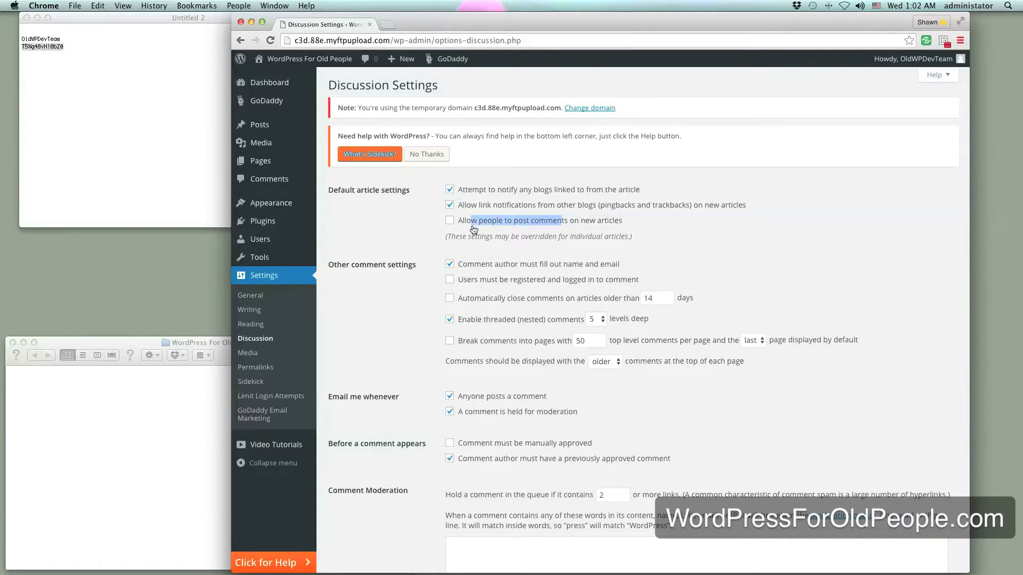
pyautogui.moveTo(456, 221); pyautogui.dragTo(586, 218)
pyautogui.click(587, 218)
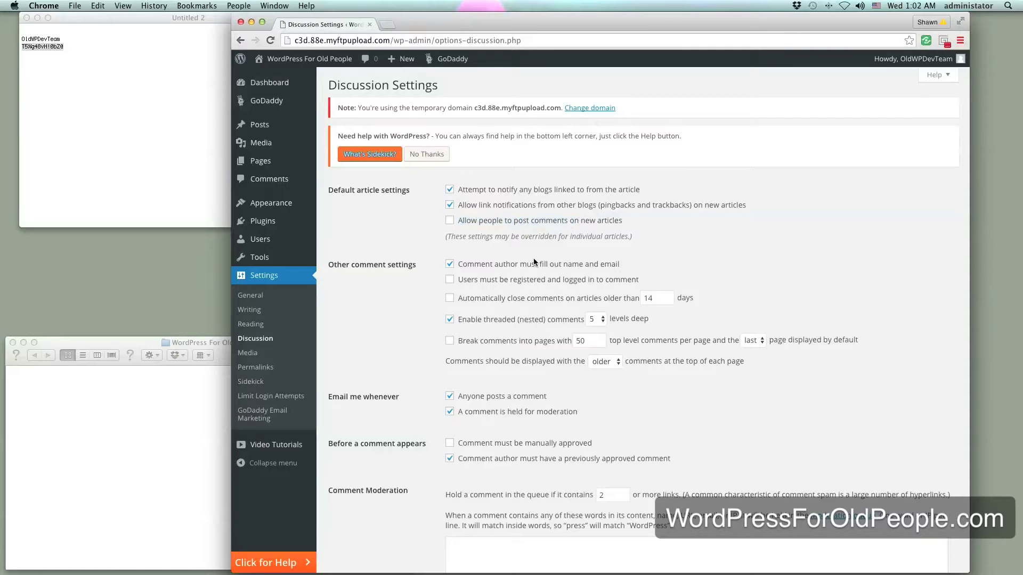
pyautogui.moveTo(631, 265); pyautogui.dragTo(457, 266)
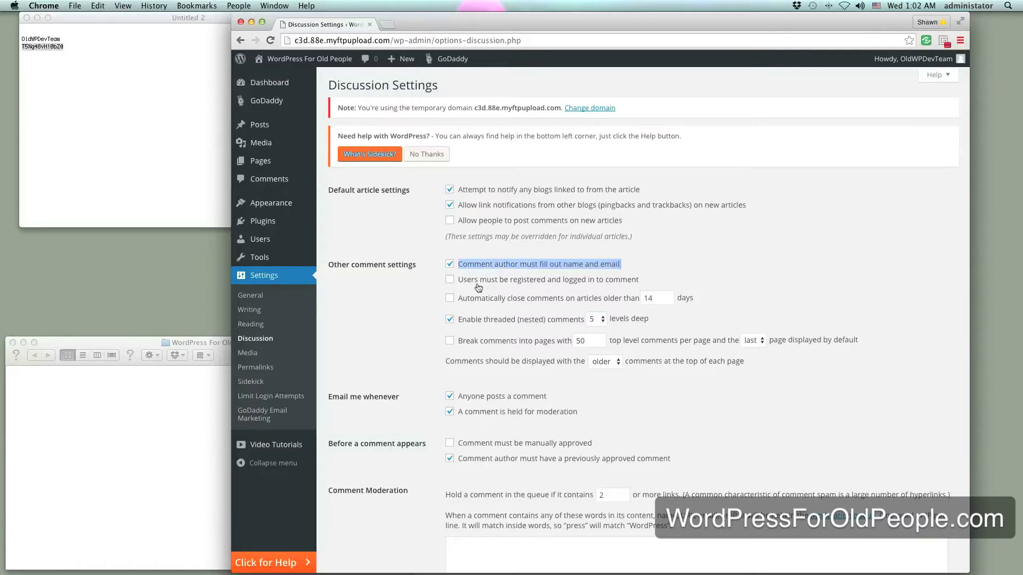
# Step: Require registered, logged-in users to comment and keep e-mail on any new comment enabled
pyautogui.click(449, 280)
pyautogui.scroll(-2, 513, 304)
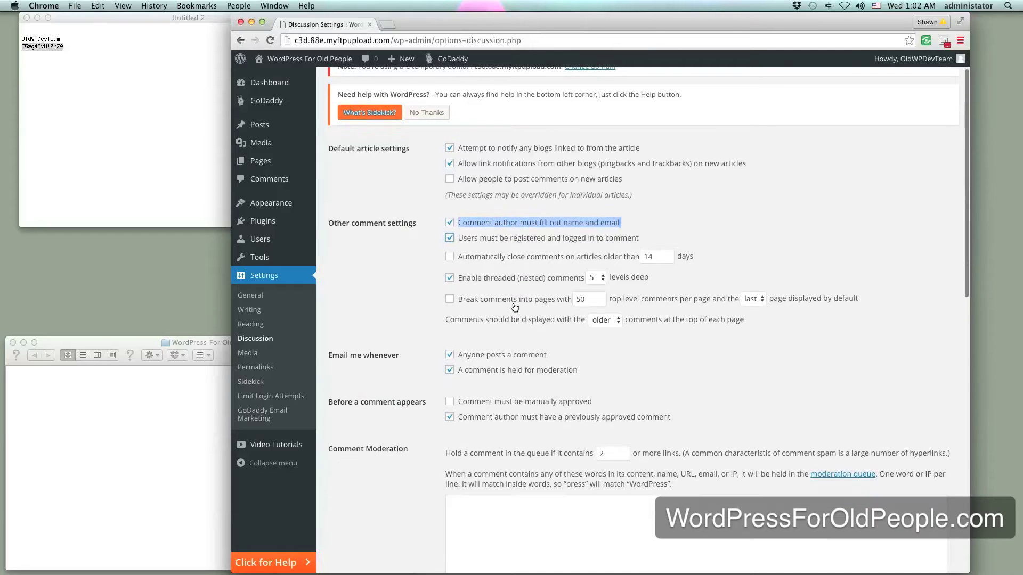
pyautogui.moveTo(580, 278); pyautogui.dragTo(468, 279)
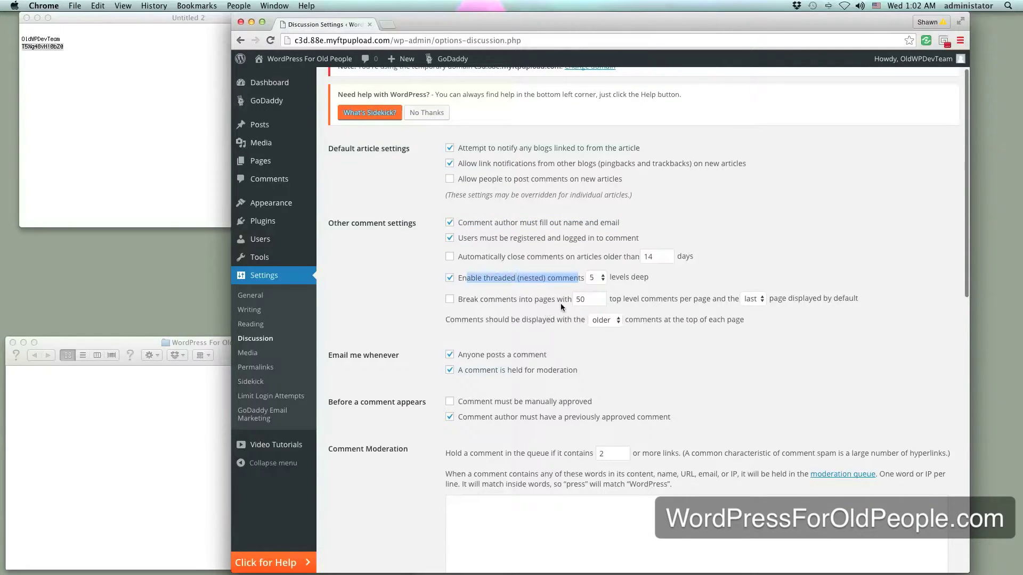
pyautogui.moveTo(569, 302); pyautogui.dragTo(459, 302)
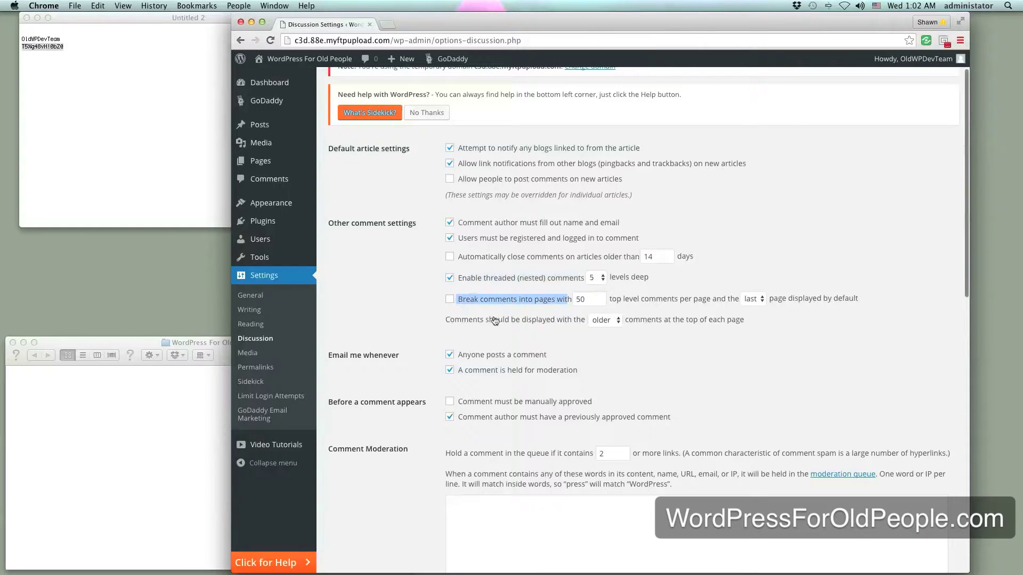
pyautogui.scroll(-2, 525, 321)
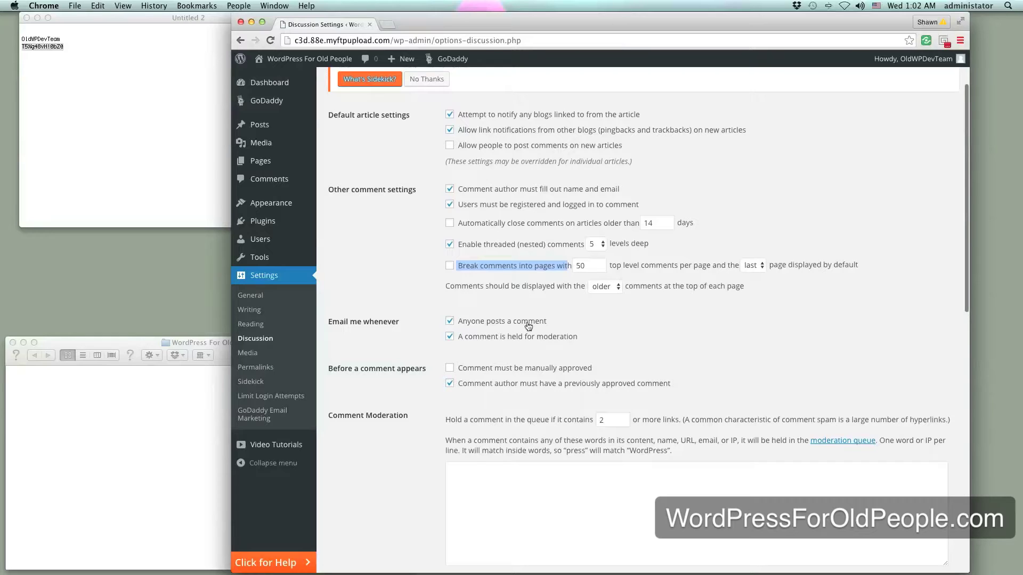
pyautogui.moveTo(551, 322); pyautogui.dragTo(471, 323)
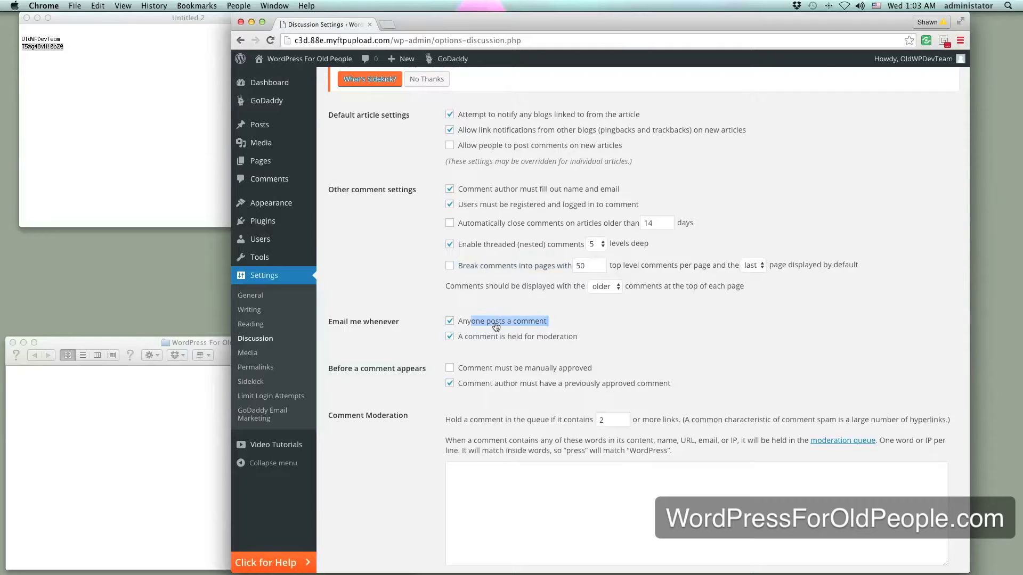
pyautogui.click(544, 323)
pyautogui.click(527, 323)
pyautogui.click(604, 324)
# Step: Require comments to be manually approved, alongside the held-for-moderation e-mail option
pyautogui.scroll(-1, 604, 324)
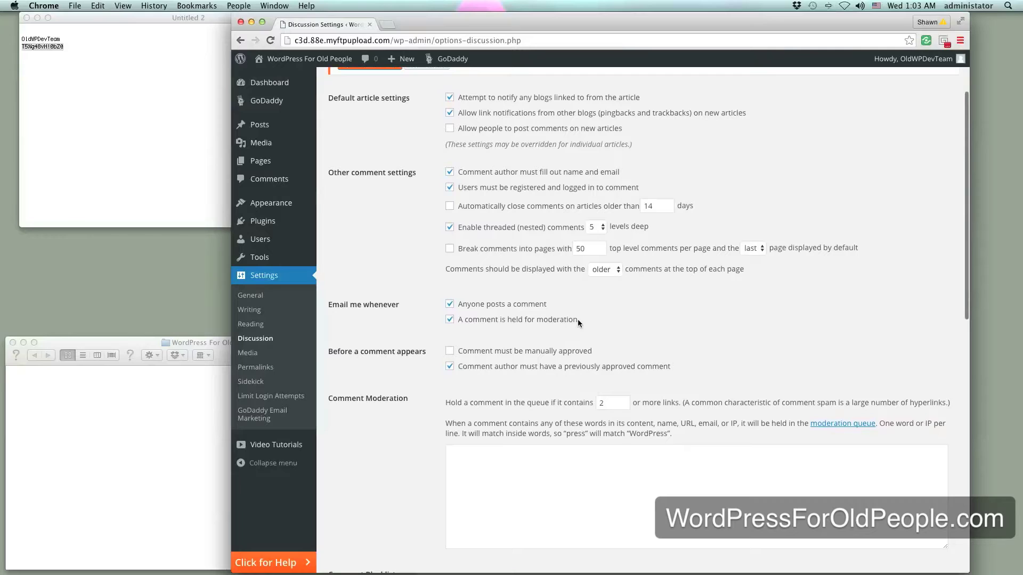
pyautogui.moveTo(577, 319); pyautogui.dragTo(462, 321)
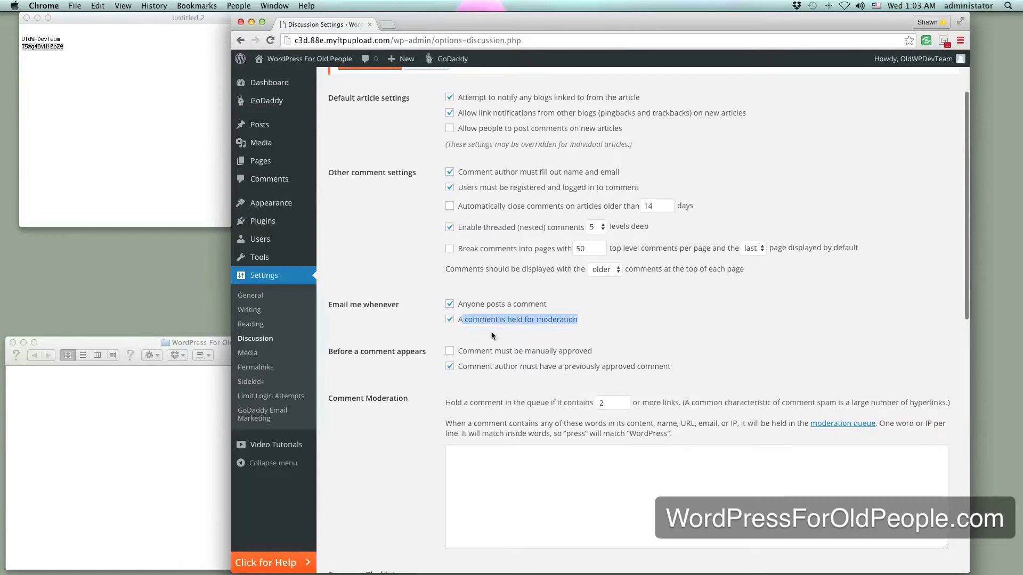
pyautogui.click(616, 336)
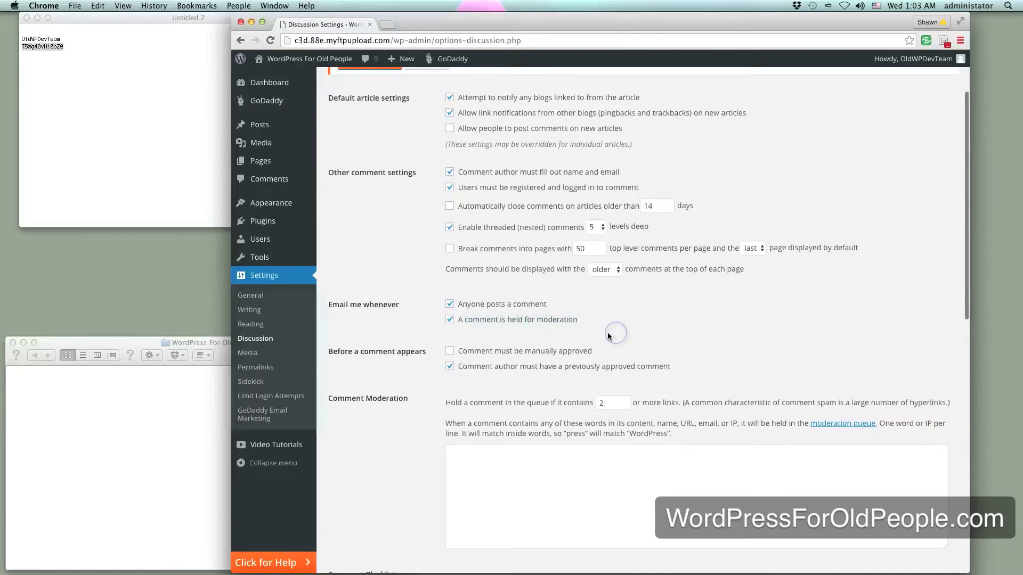
pyautogui.click(450, 351)
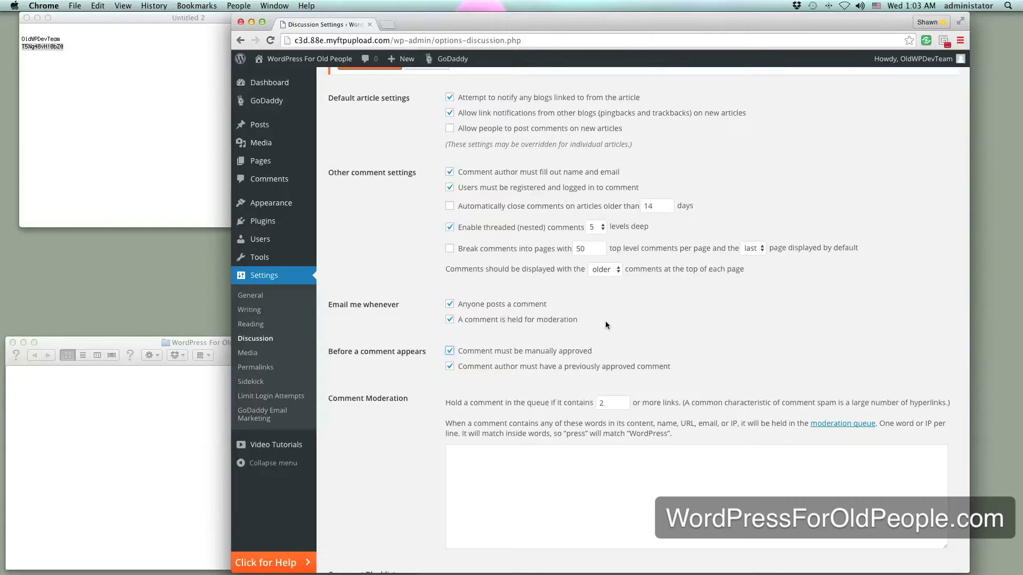
pyautogui.scroll(-2, 606, 323)
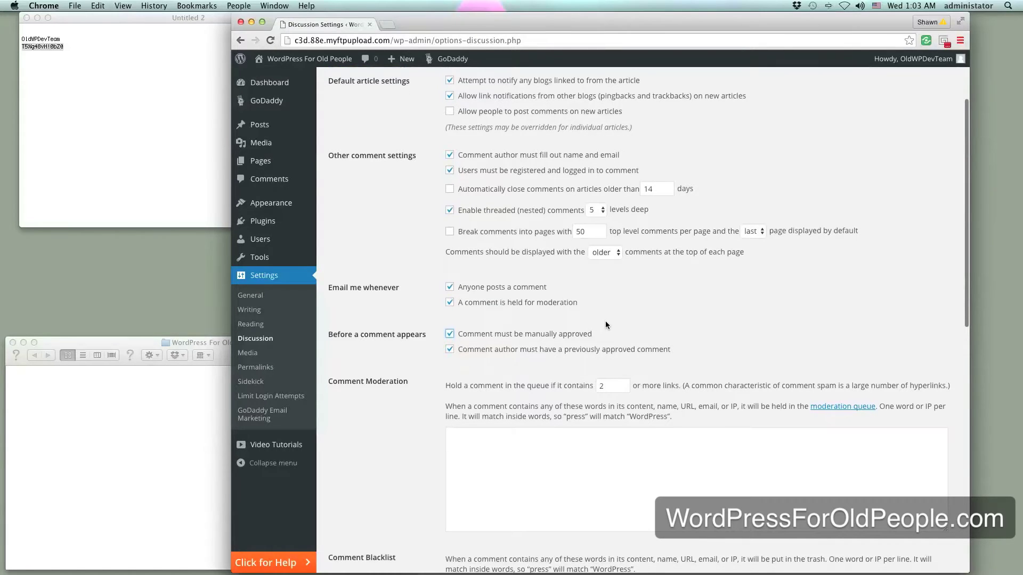
pyautogui.moveTo(594, 335); pyautogui.dragTo(538, 337)
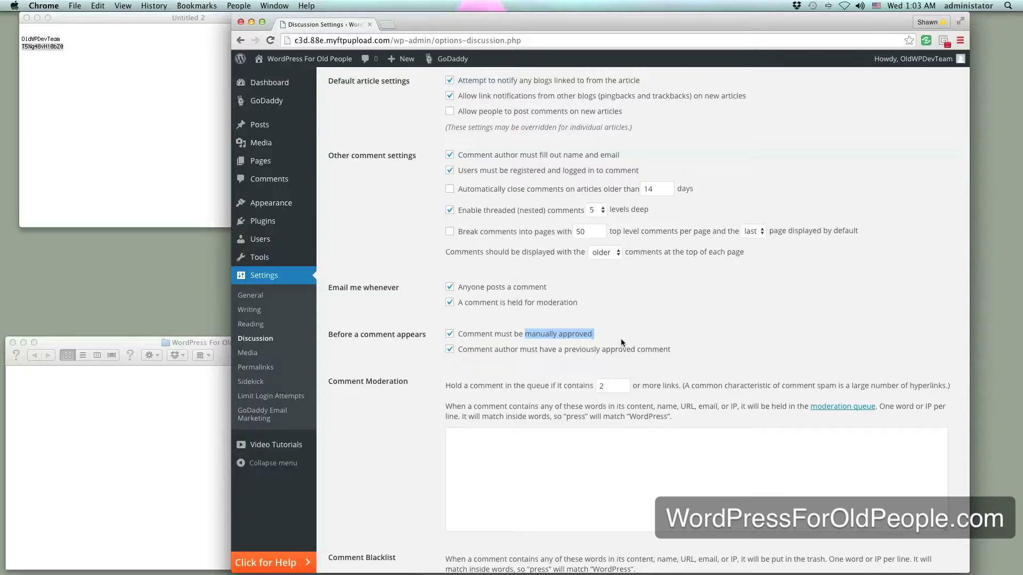
pyautogui.click(617, 366)
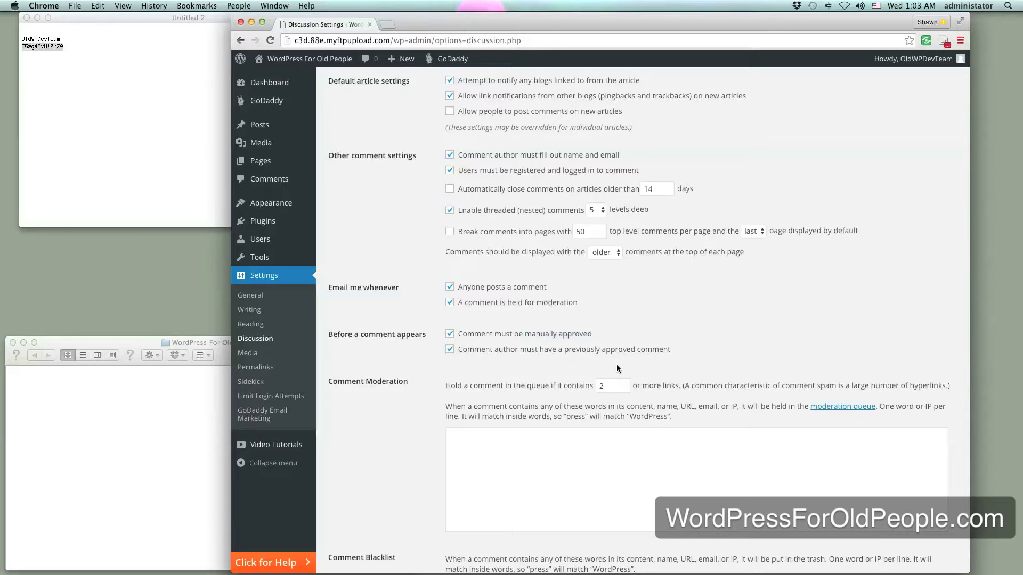
pyautogui.scroll(-5, 615, 366)
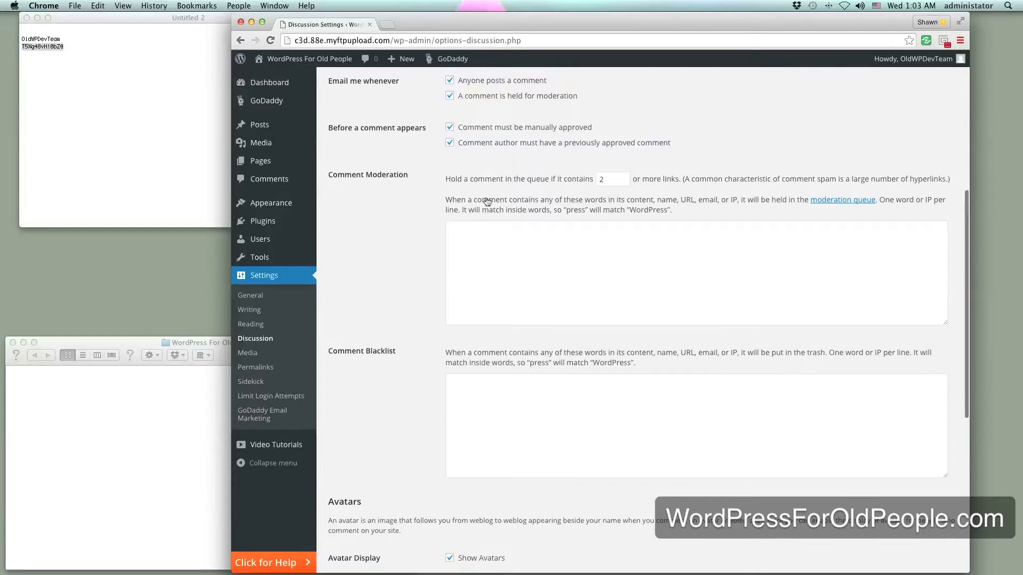
pyautogui.moveTo(682, 200); pyautogui.dragTo(444, 201)
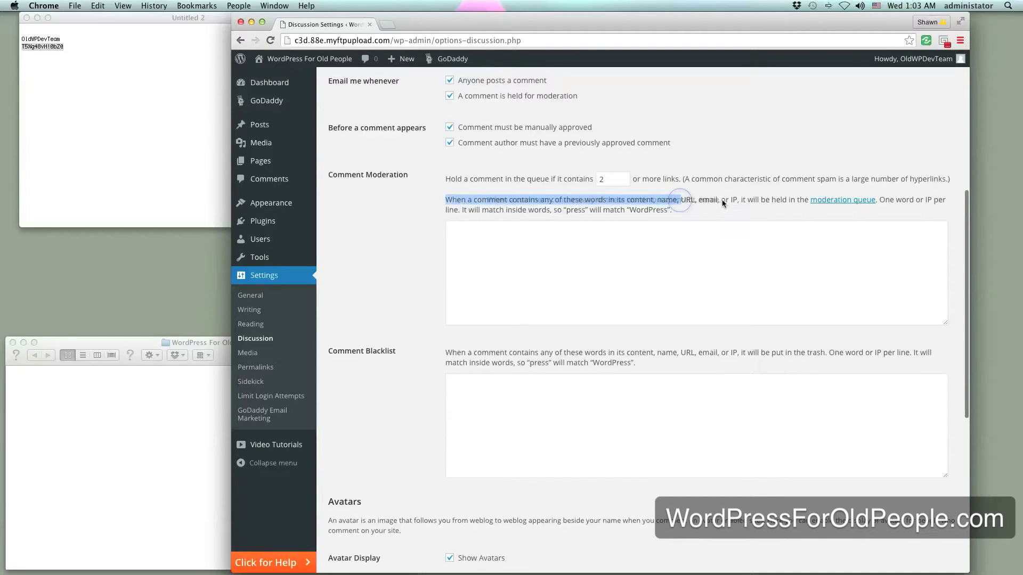
pyautogui.moveTo(681, 201); pyautogui.dragTo(942, 208)
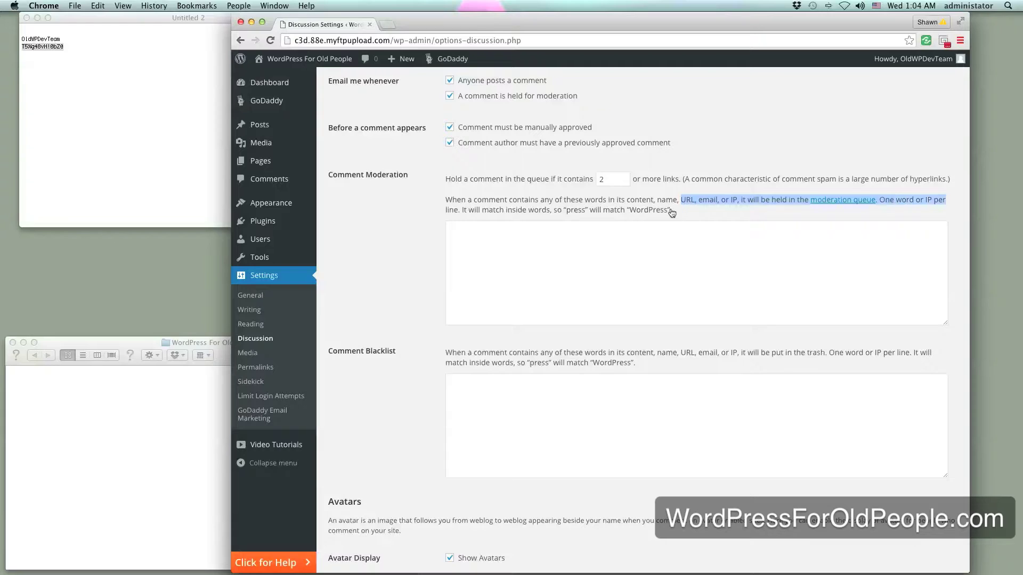
pyautogui.click(643, 237)
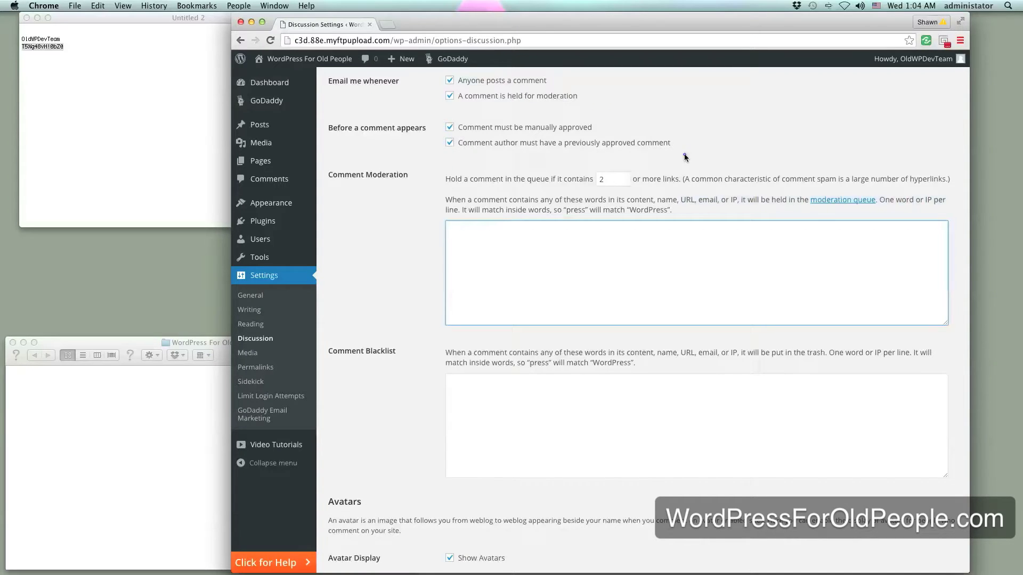
pyautogui.moveTo(683, 157); pyautogui.dragTo(453, 122)
pyautogui.click(500, 266)
pyautogui.write('http')
pyautogui.press('BackSpace')
pyautogui.press('BackSpace')
pyautogui.press('BackSpace')
pyautogui.press('BackSpace')
pyautogui.click(496, 396)
pyautogui.scroll(-3, 496, 394)
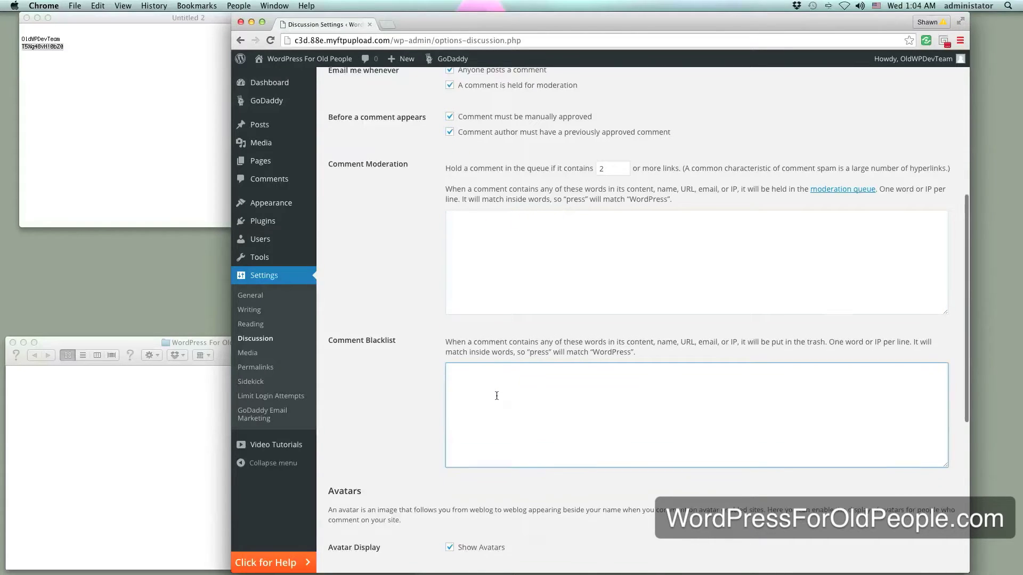
pyautogui.click(489, 341)
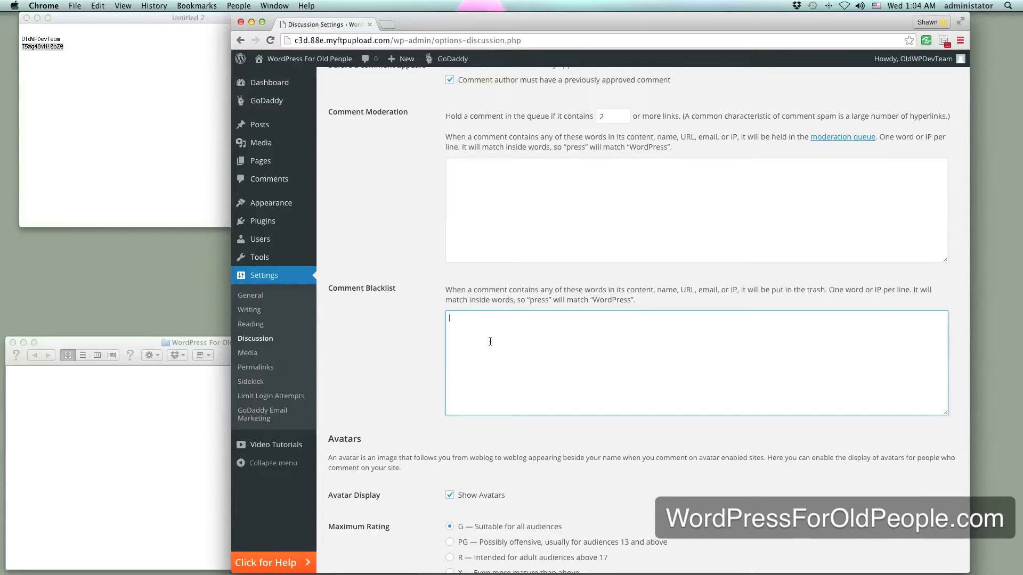
pyautogui.write('fu')
pyautogui.press('BackSpace')
pyautogui.press('BackSpace')
pyautogui.write('sh')
pyautogui.press('BackSpace')
pyautogui.press('BackSpace')
pyautogui.write('damn')
pyautogui.press('BackSpace')
pyautogui.press('BackSpace')
pyautogui.write('hell')
pyautogui.press('BackSpace')
pyautogui.press('BackSpace')
pyautogui.press('BackSpace')
pyautogui.press('BackSpace')
# Step: In the Avatars section, make Gravatar Logo the default avatar
pyautogui.scroll(-2, 490, 341)
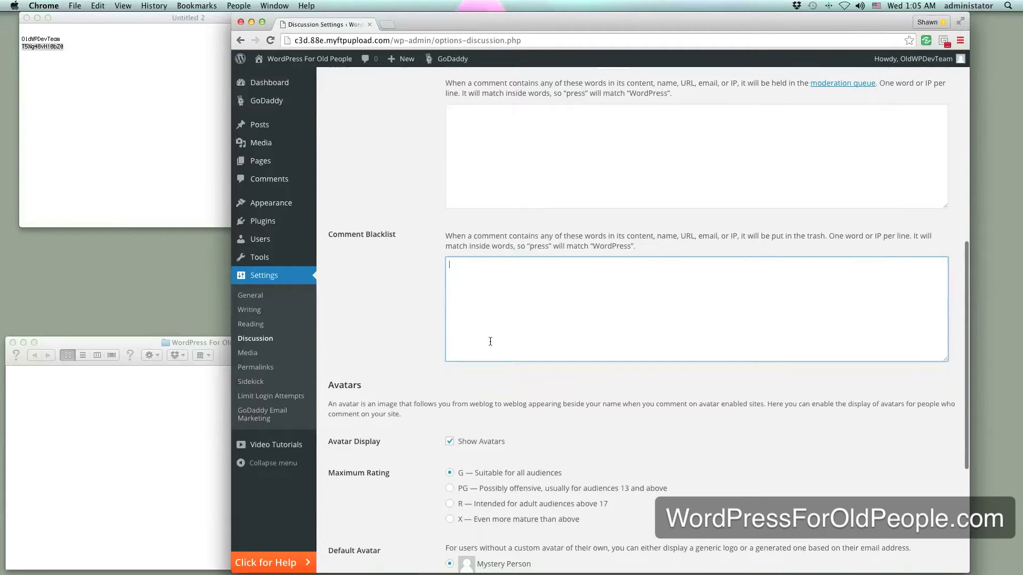
pyautogui.scroll(-1, 490, 341)
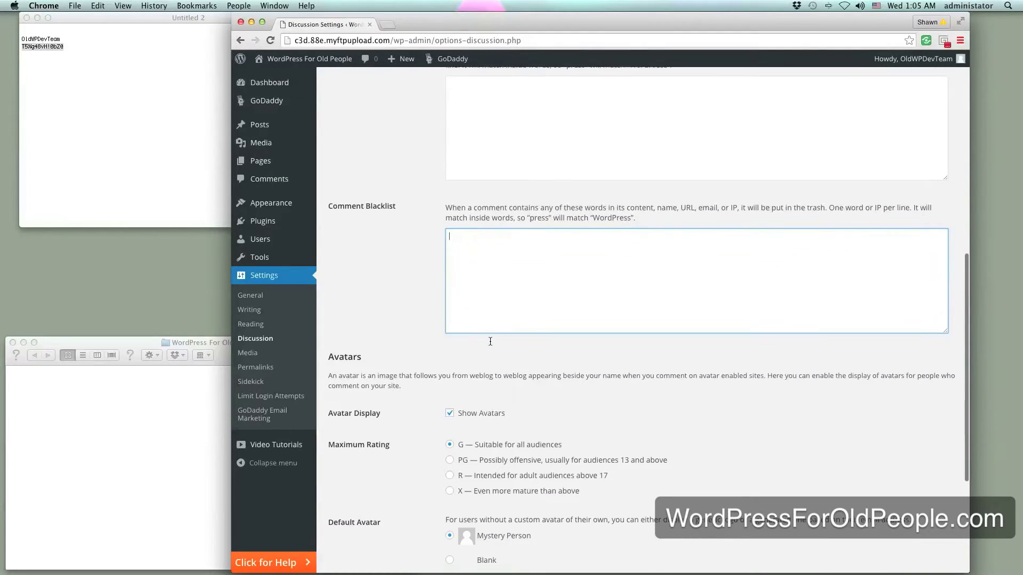
pyautogui.scroll(-8, 490, 341)
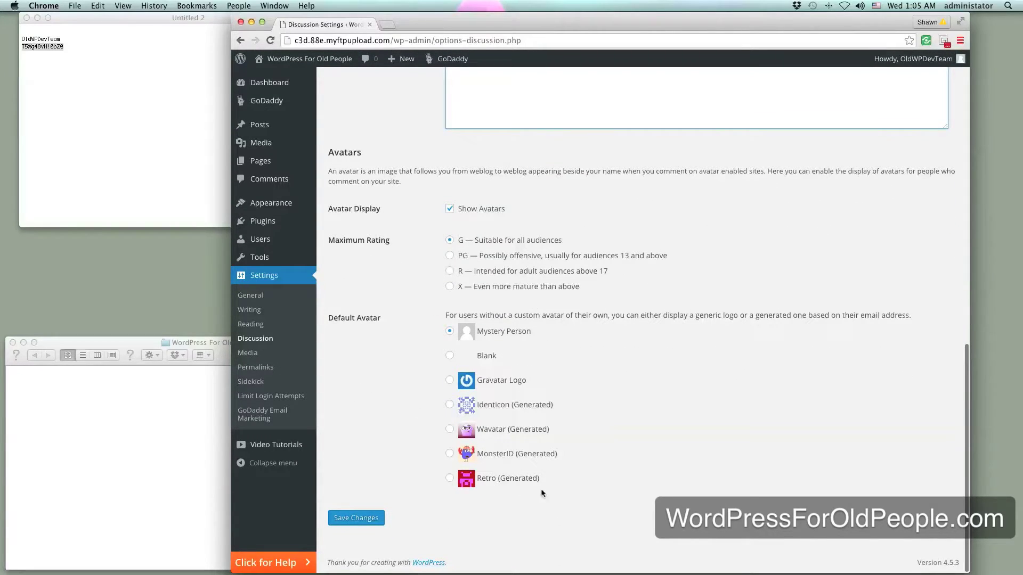
pyautogui.click(563, 482)
pyautogui.moveTo(456, 309); pyautogui.dragTo(394, 197)
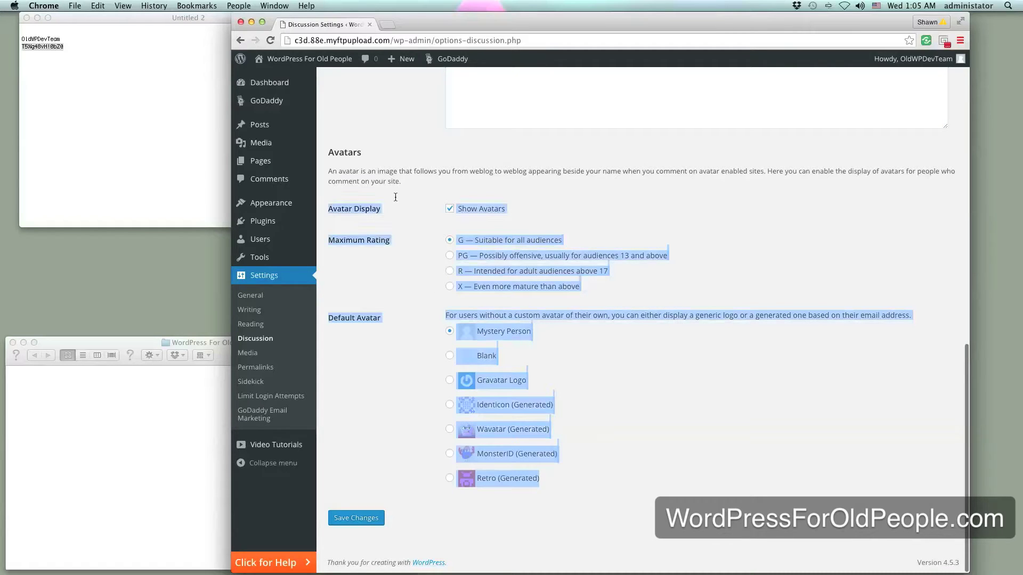
pyautogui.click(395, 198)
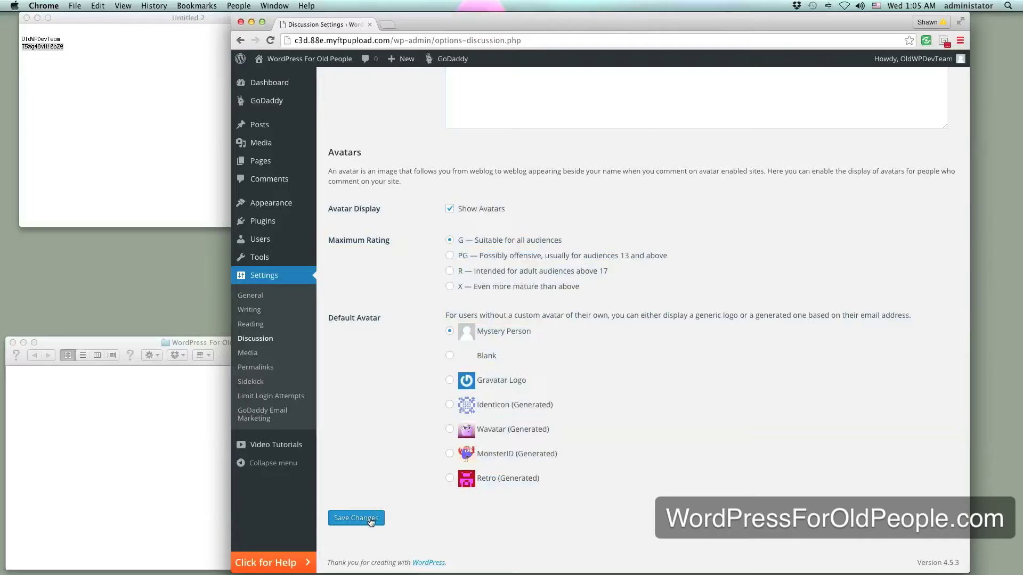
pyautogui.click(449, 382)
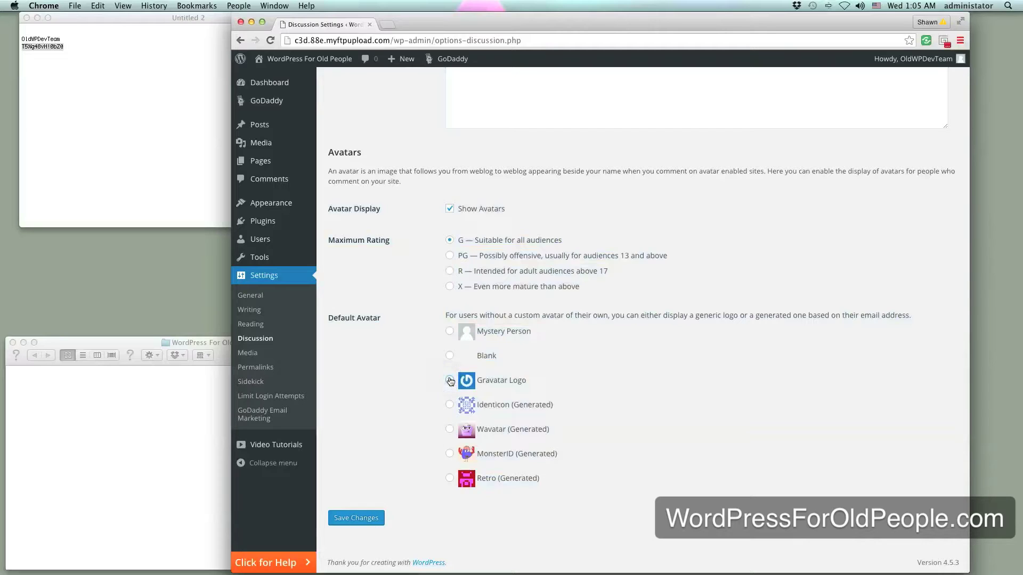
pyautogui.moveTo(534, 381); pyautogui.dragTo(477, 380)
pyautogui.click(548, 384)
pyautogui.moveTo(543, 383); pyautogui.dragTo(476, 380)
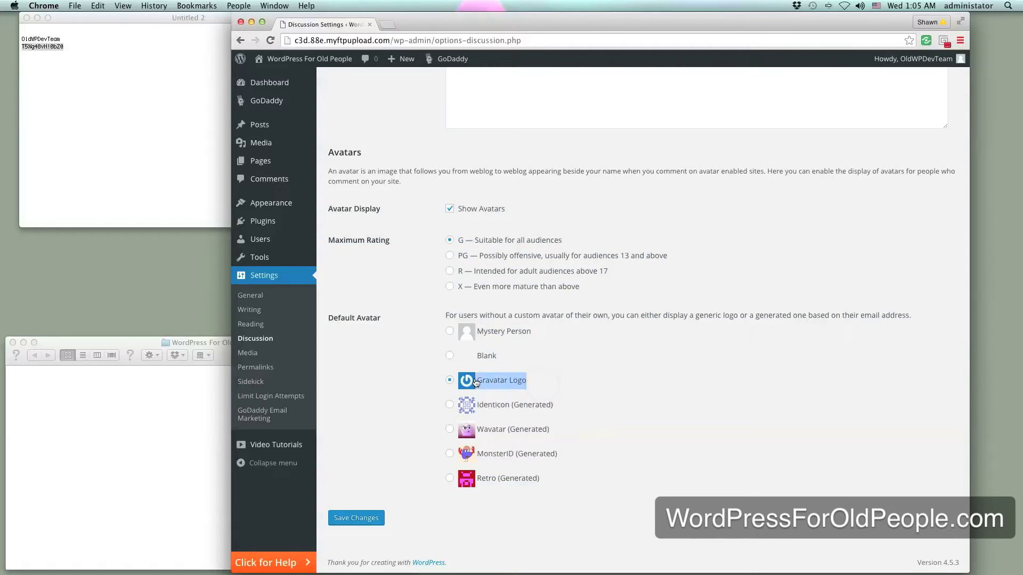
pyautogui.click(538, 381)
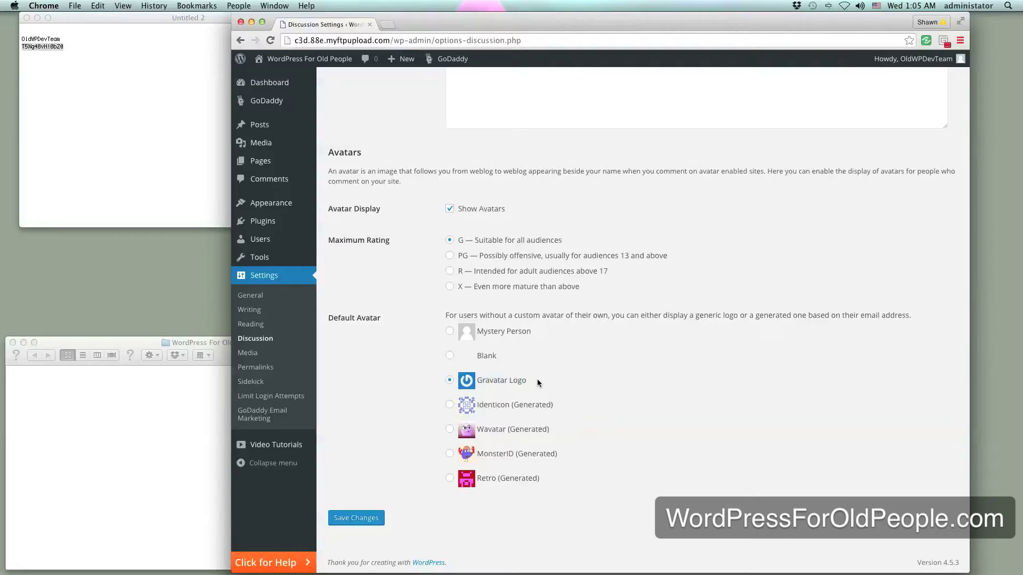
pyautogui.moveTo(536, 379); pyautogui.dragTo(479, 382)
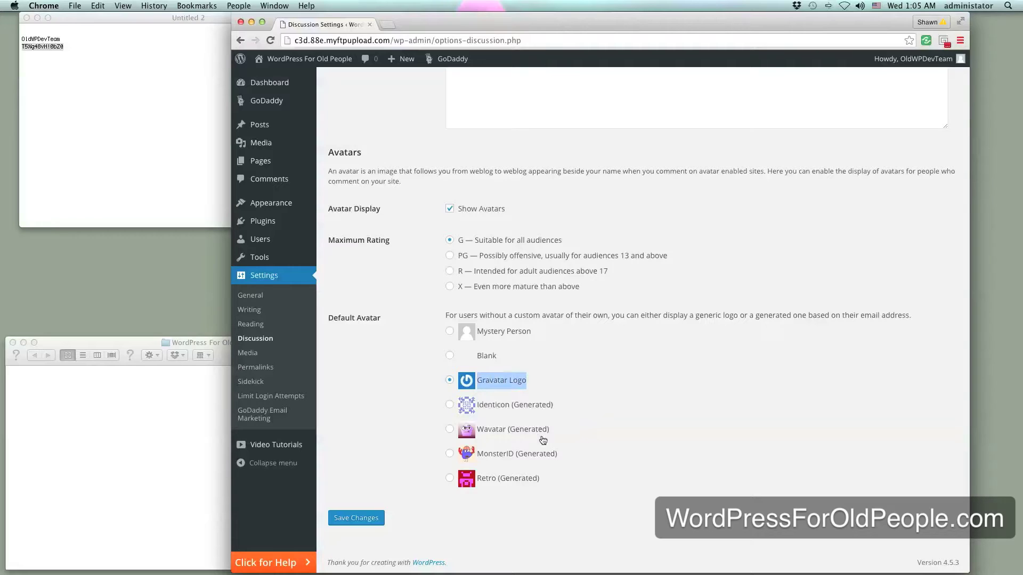
# Step: Point out the generated avatar options such as Wavatar, then save Discussion settings
pyautogui.moveTo(565, 453); pyautogui.dragTo(504, 478)
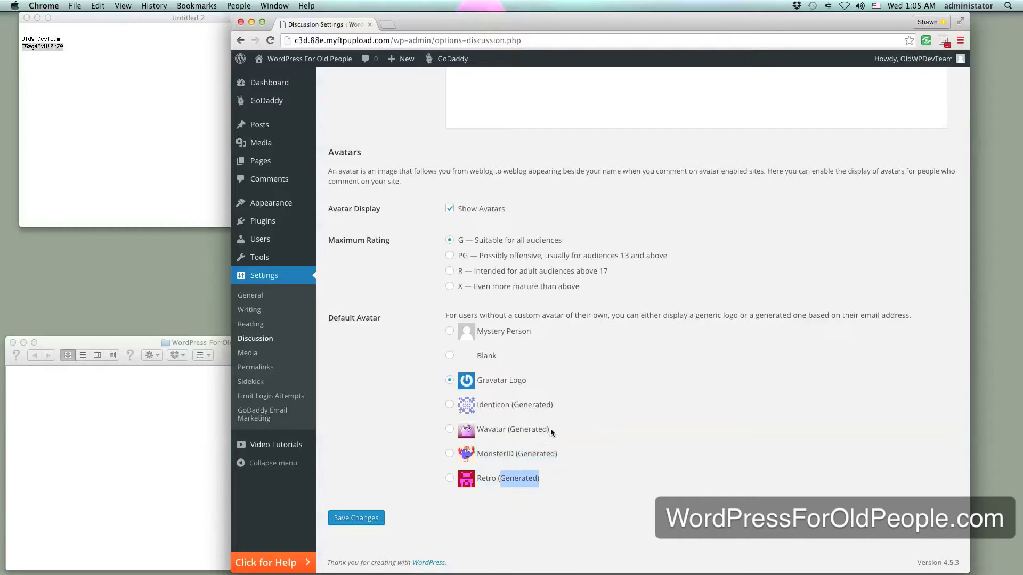
pyautogui.moveTo(554, 430); pyautogui.dragTo(391, 417)
pyautogui.click(391, 417)
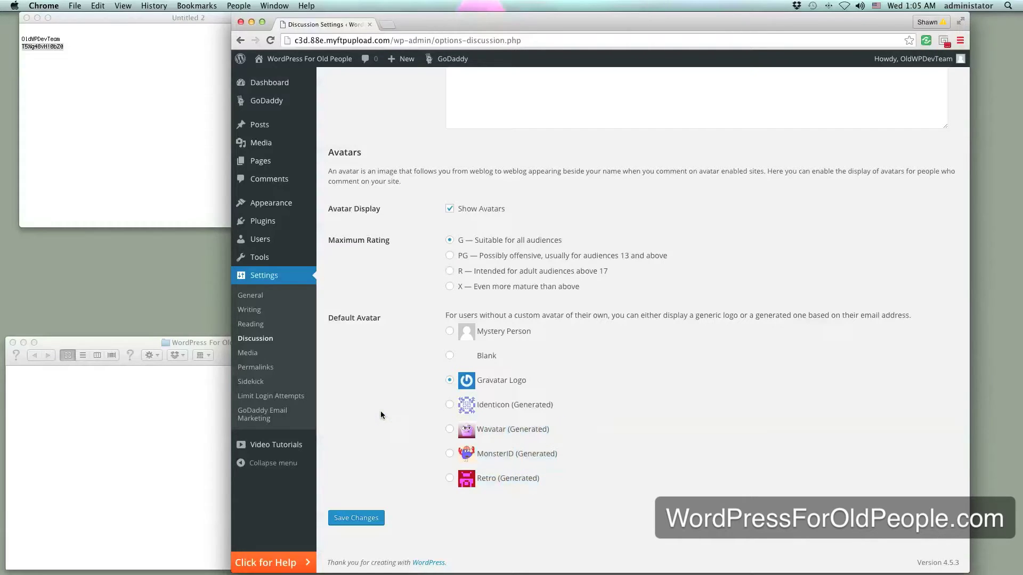
pyautogui.click(359, 520)
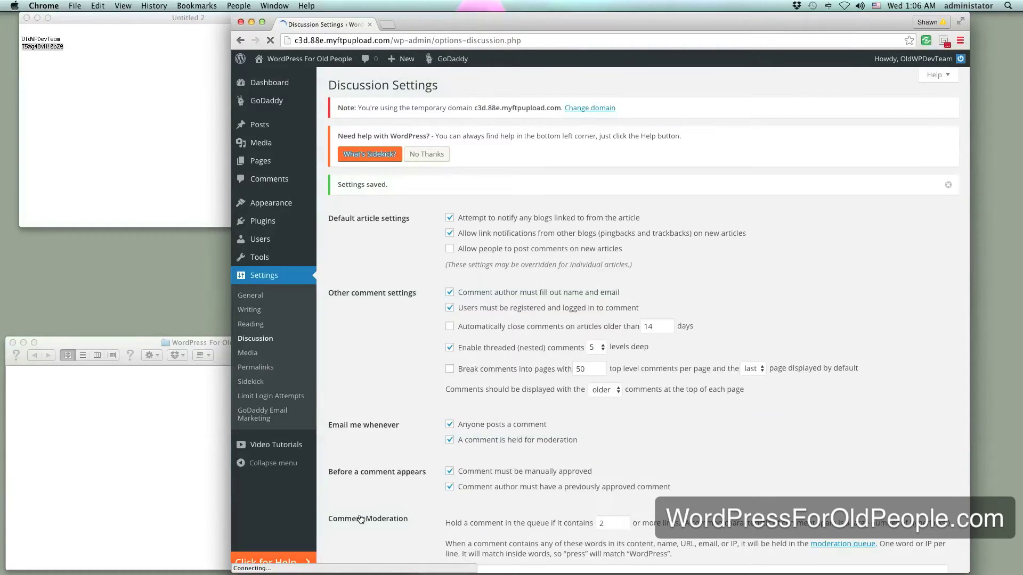
# Step: Go to Media settings, showing 150×150, 300×300 and 1024×1024 image sizes
pyautogui.click(248, 353)
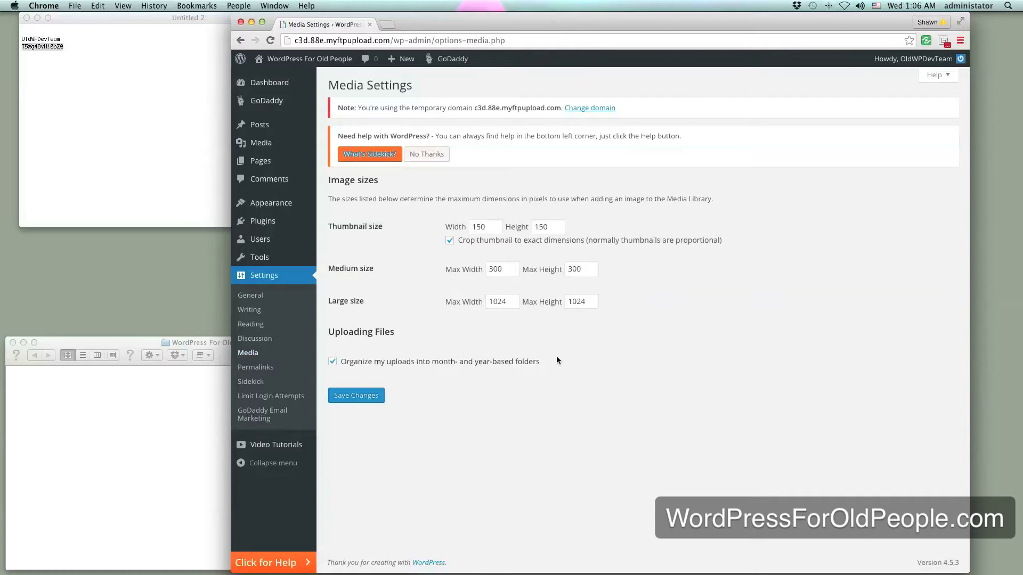
# Step: Keep 150×150 thumbnails, 300 medium, 1024 large and month/year folders, and save Media settings
pyautogui.doubleClick(482, 227)
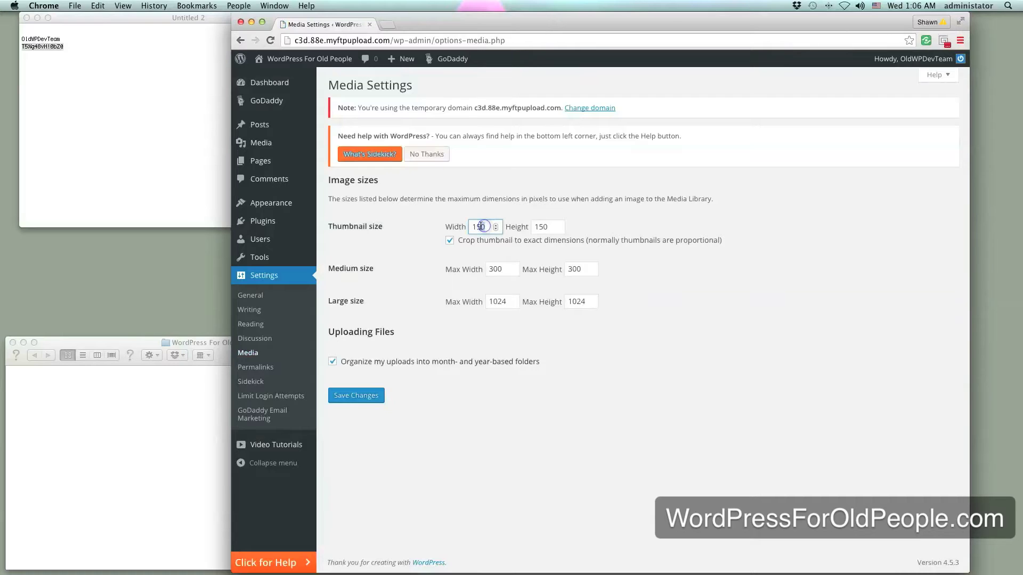
pyautogui.doubleClick(542, 228)
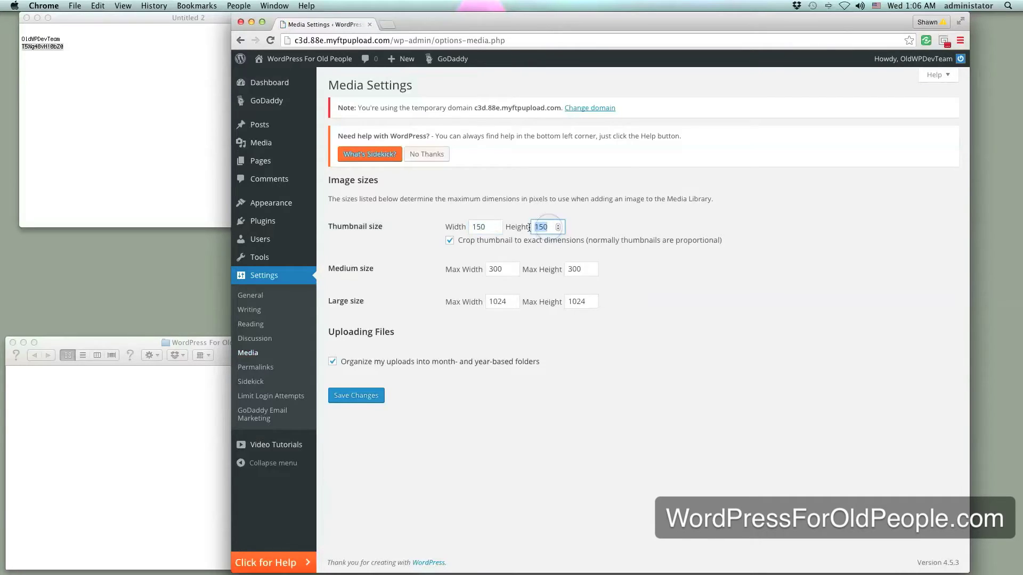
pyautogui.click(420, 251)
pyautogui.moveTo(389, 269); pyautogui.dragTo(326, 223)
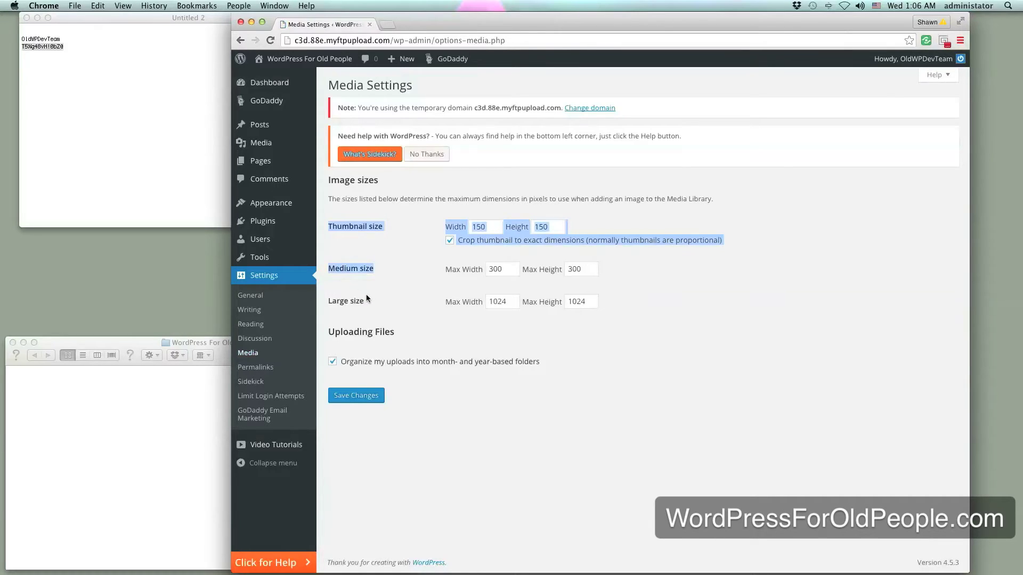
pyautogui.moveTo(367, 303); pyautogui.dragTo(325, 298)
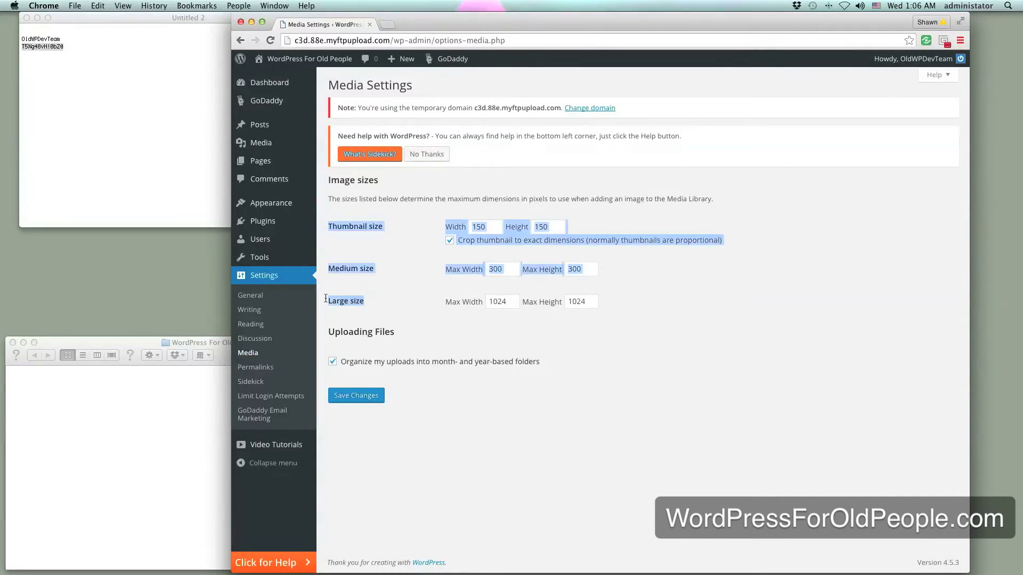
pyautogui.click(385, 301)
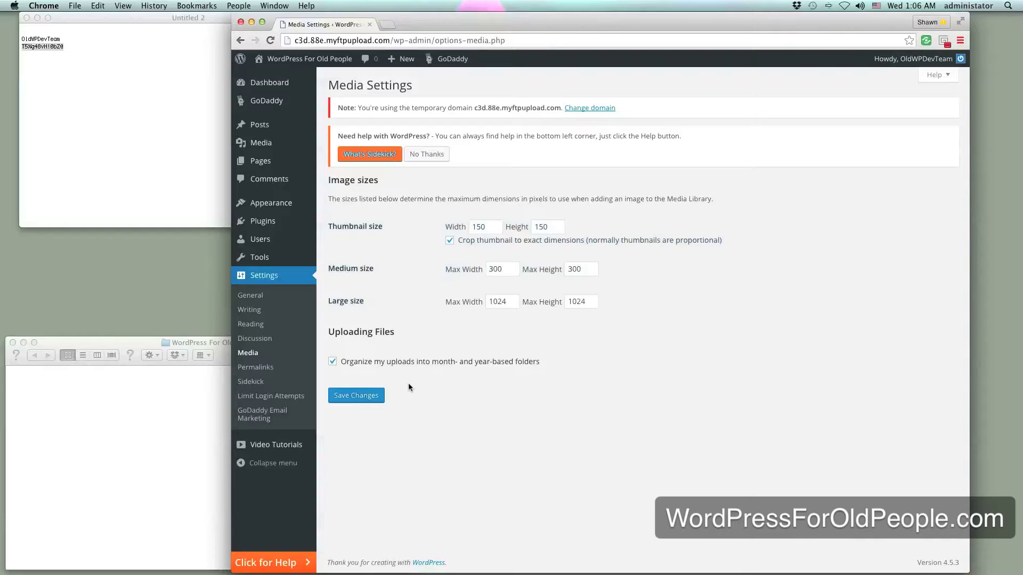
pyautogui.moveTo(517, 364); pyautogui.dragTo(354, 363)
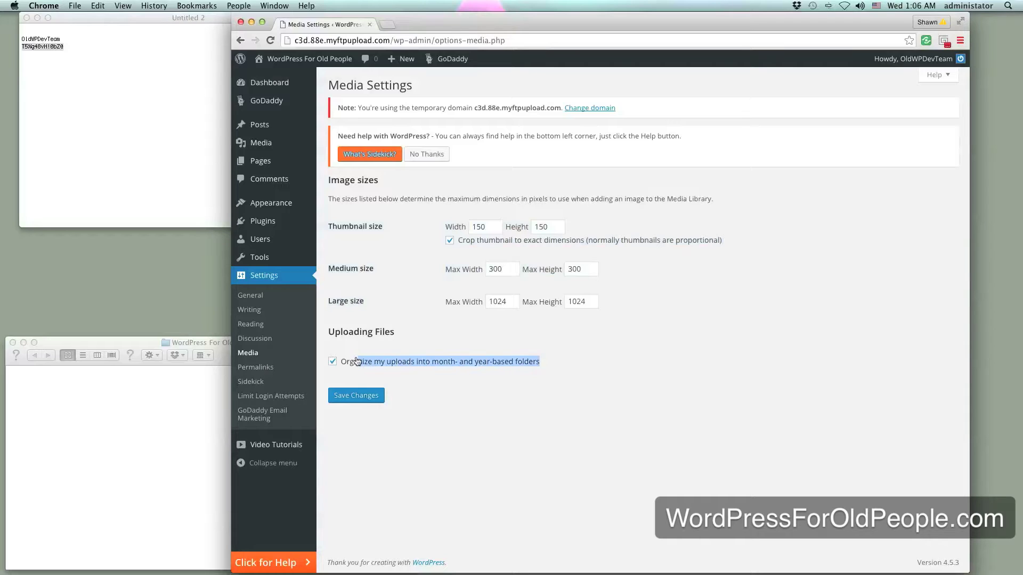
pyautogui.click(447, 369)
pyautogui.moveTo(553, 363); pyautogui.dragTo(347, 362)
pyautogui.click(427, 352)
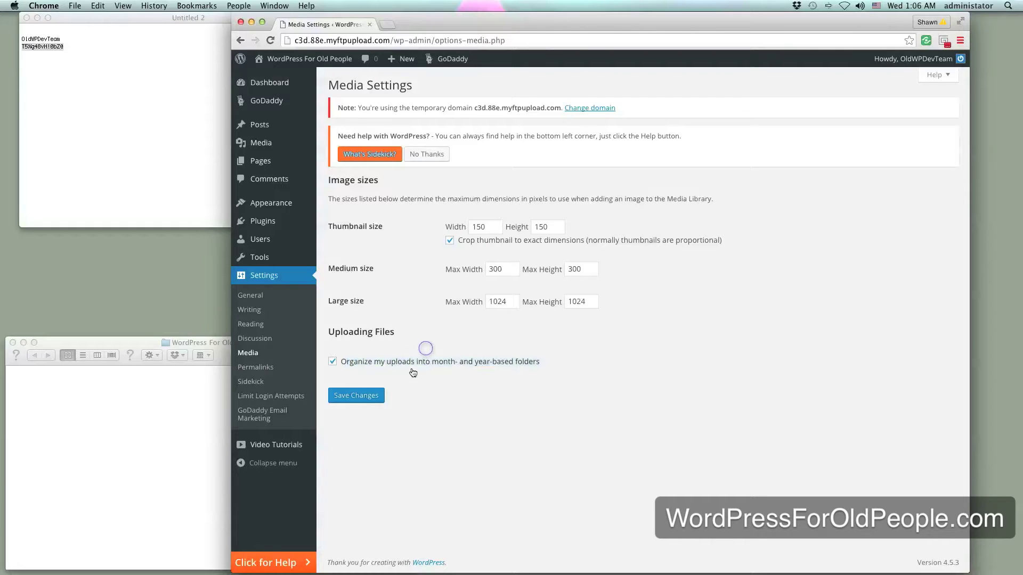
pyautogui.click(355, 401)
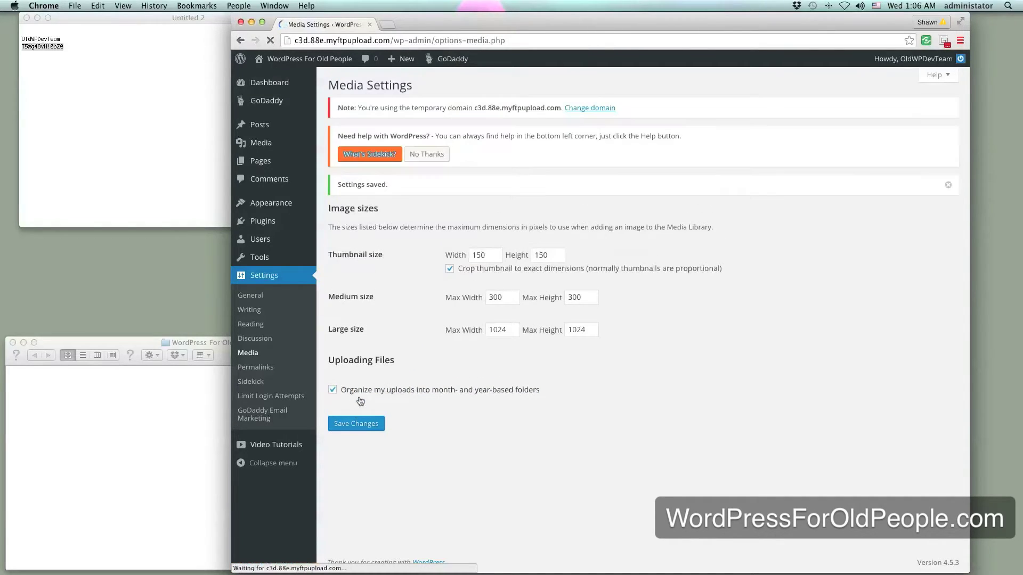
# Step: On Permalinks, compare the Plain and Month and name structures
pyautogui.click(256, 368)
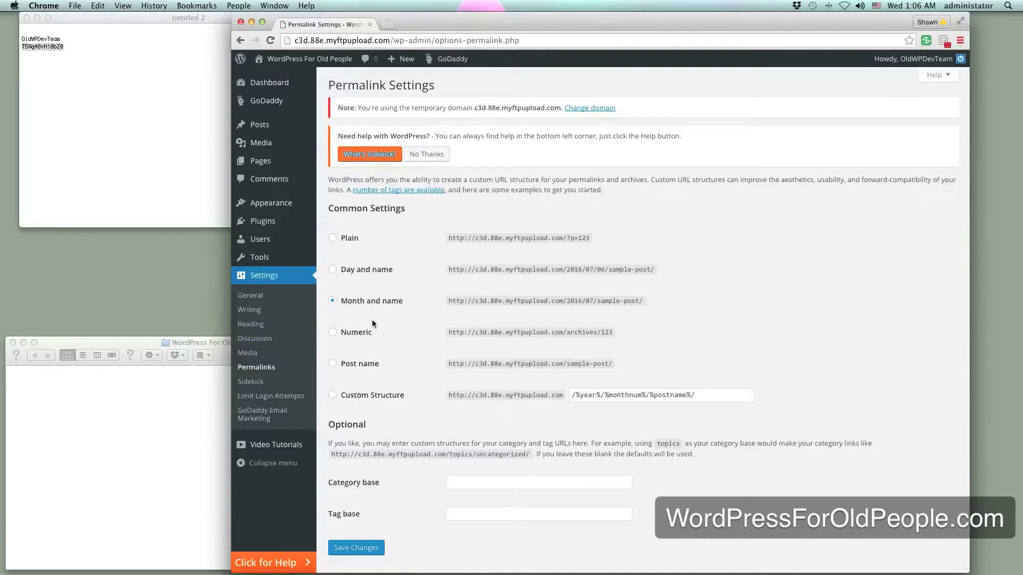
pyautogui.click(332, 238)
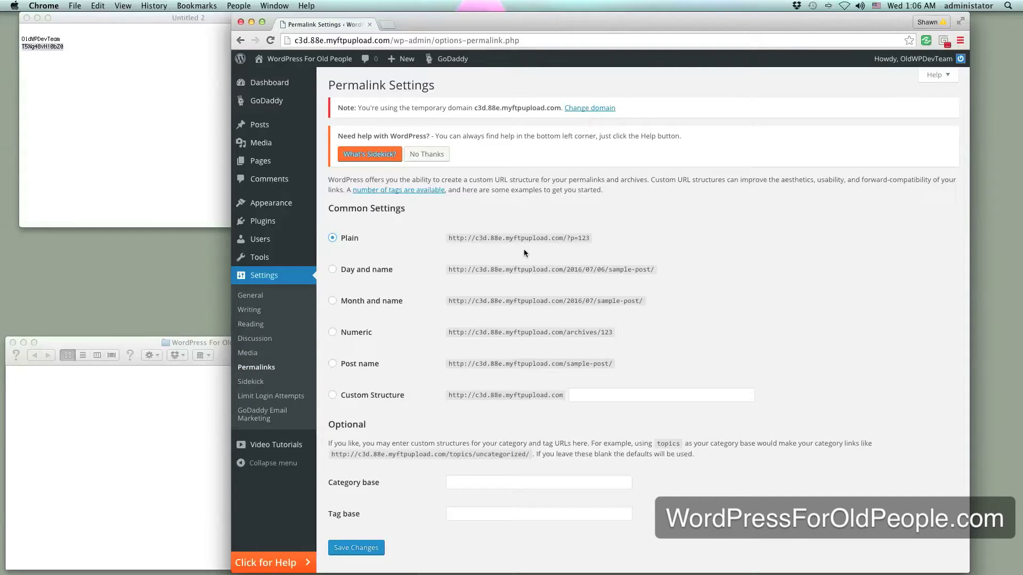
pyautogui.click(332, 301)
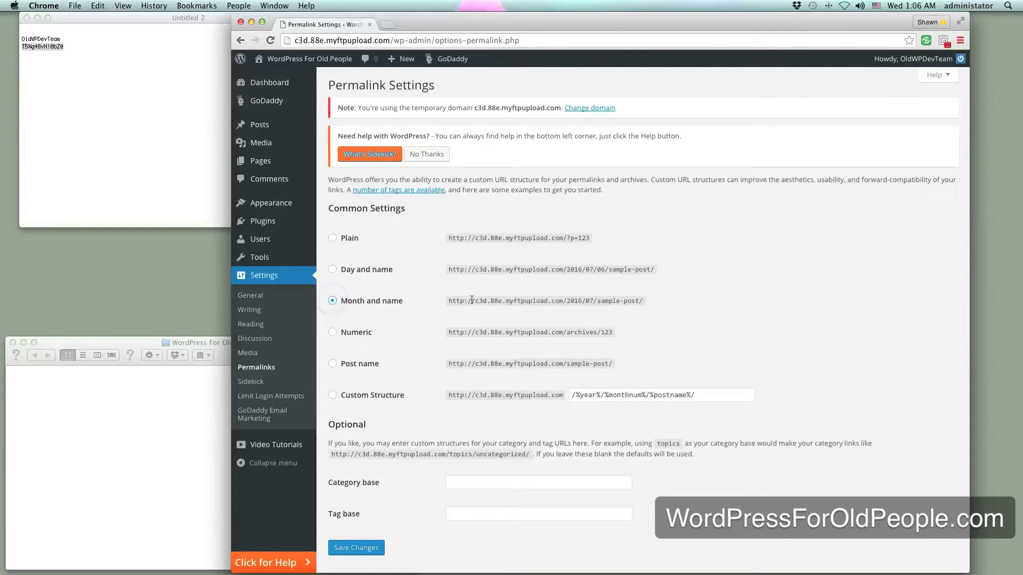
pyautogui.moveTo(670, 305); pyautogui.dragTo(443, 299)
pyautogui.click(424, 286)
pyautogui.click(714, 398)
pyautogui.moveTo(694, 398); pyautogui.dragTo(565, 395)
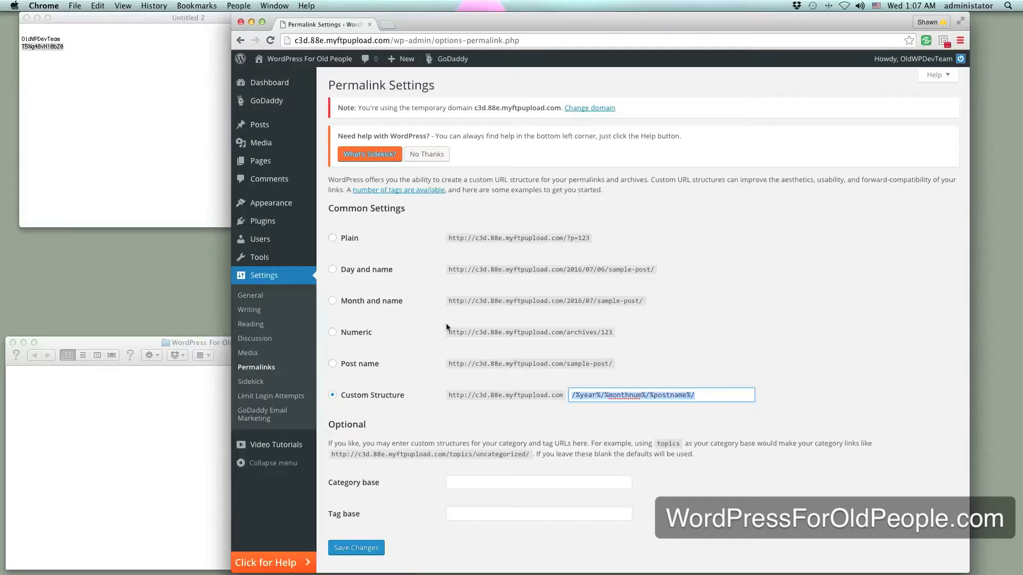
pyautogui.click(360, 303)
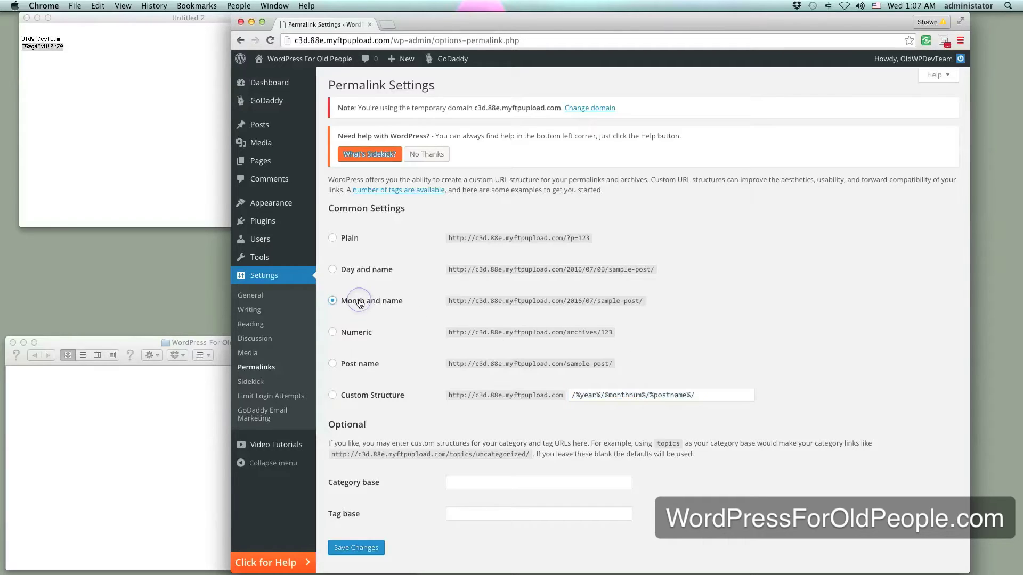
# Step: Settle on the Post name structure, /%postname%/
pyautogui.click(347, 239)
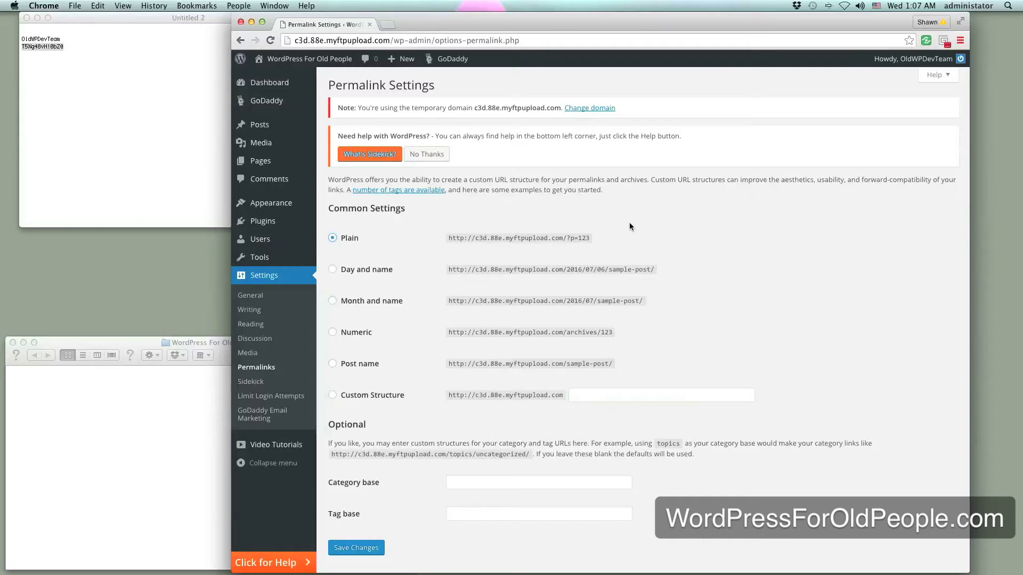
pyautogui.moveTo(605, 238); pyautogui.dragTo(495, 239)
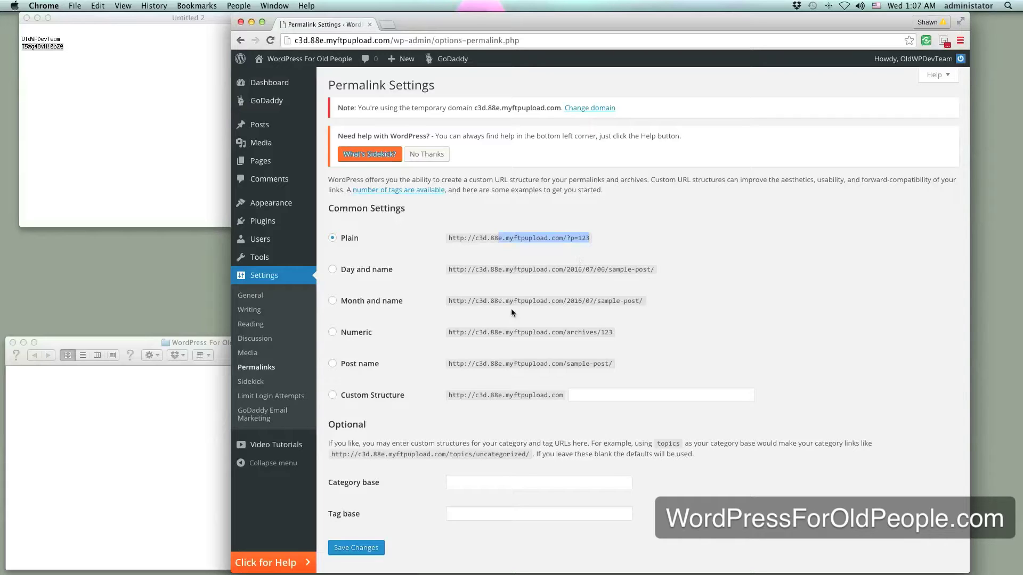
pyautogui.click(332, 363)
# Step: Highlight the Post name example address and the /%postname%/ custom structure value
pyautogui.moveTo(616, 361); pyautogui.dragTo(447, 362)
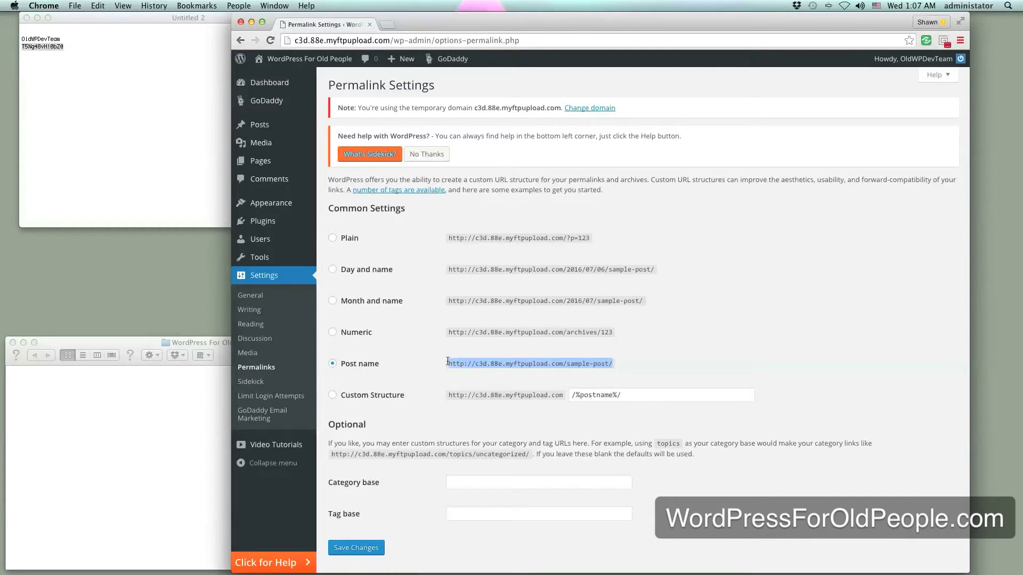
pyautogui.click(641, 366)
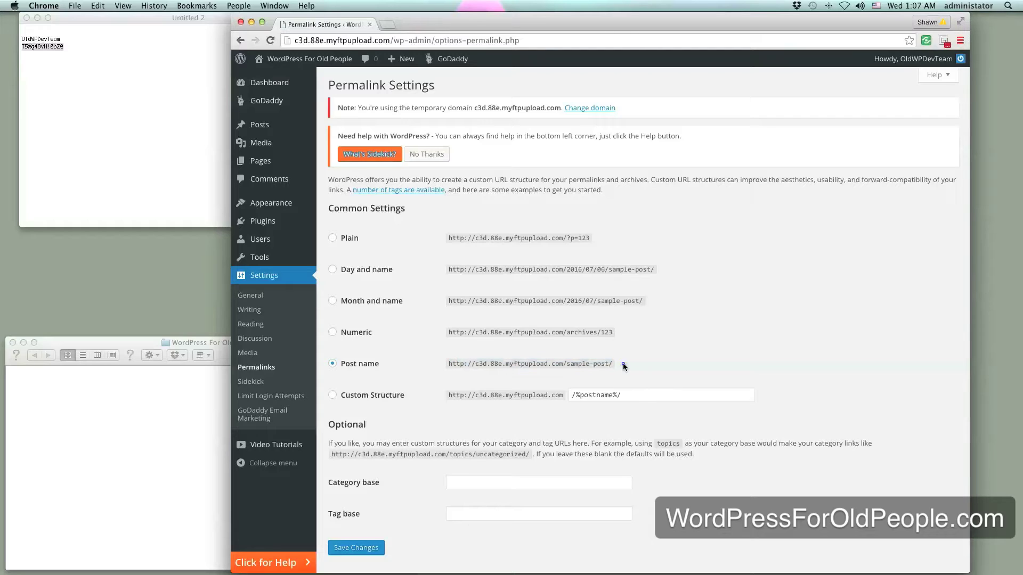
pyautogui.moveTo(624, 362); pyautogui.dragTo(452, 366)
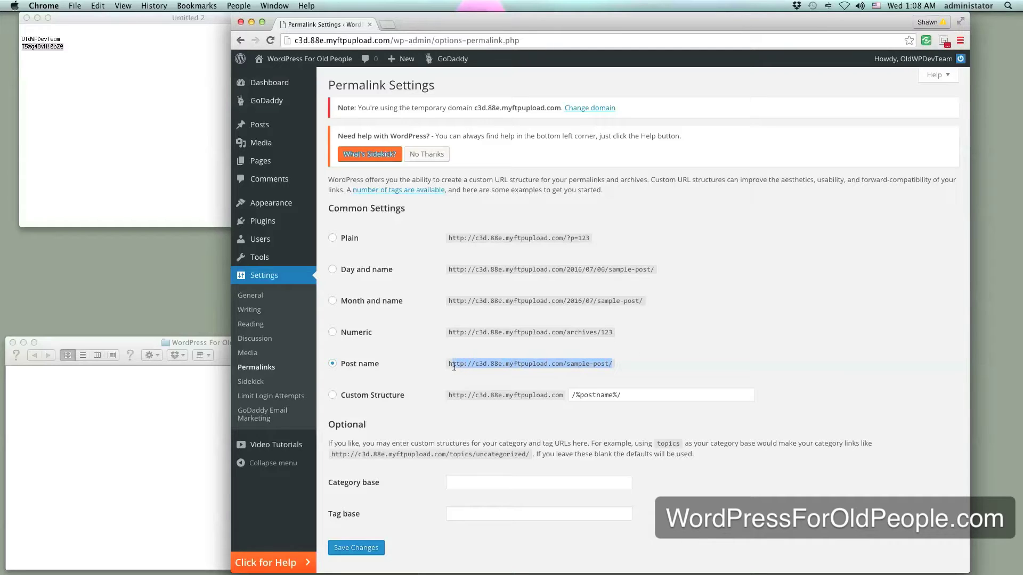
pyautogui.moveTo(630, 394); pyautogui.dragTo(577, 394)
pyautogui.click(643, 368)
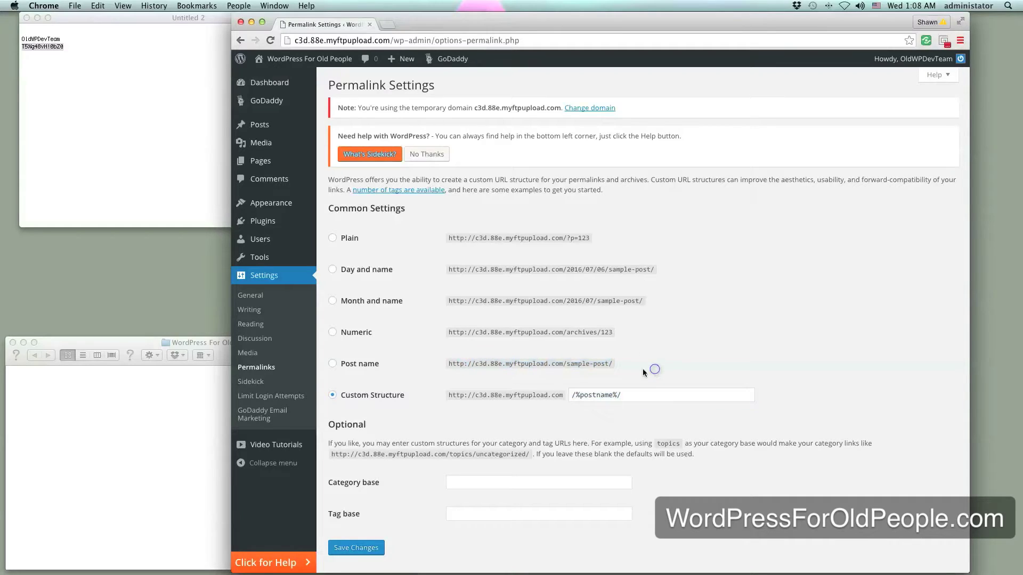
# Step: Reselect the Post name structure, review Category and Tag base, and save the permalinks
pyautogui.click(372, 364)
pyautogui.scroll(-2, 364, 420)
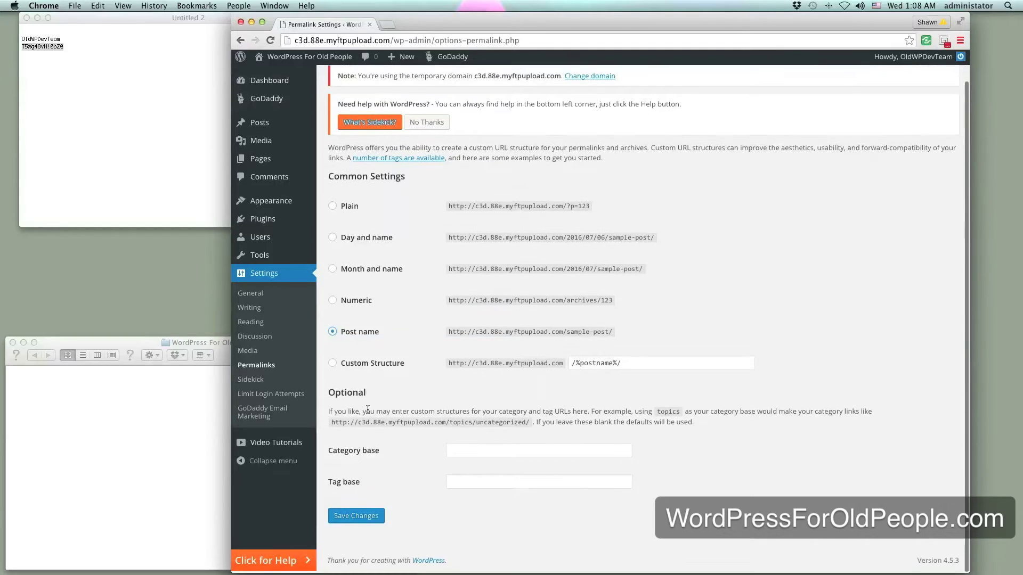
pyautogui.tripleClick(380, 456)
pyautogui.doubleClick(367, 483)
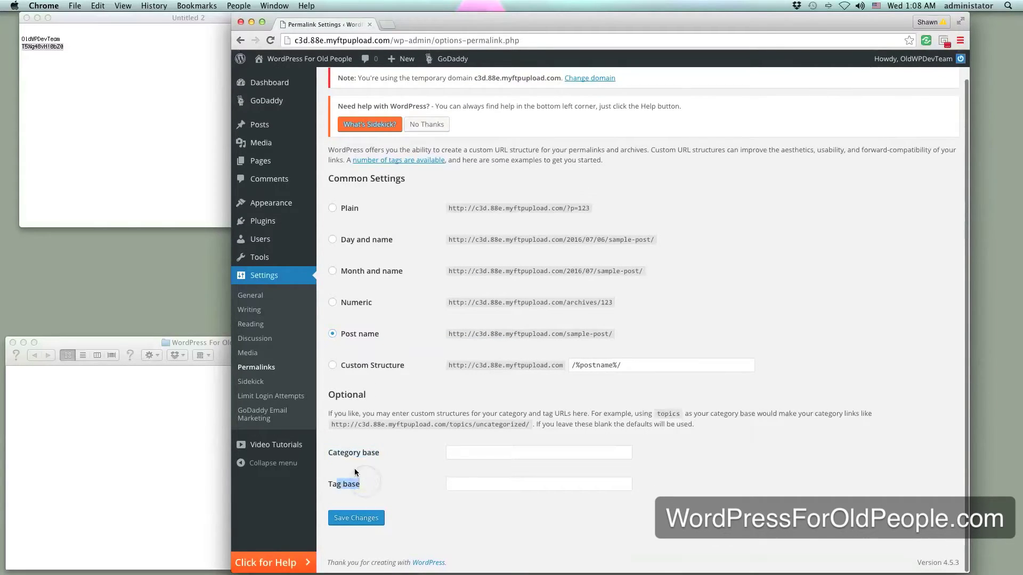
pyautogui.click(353, 519)
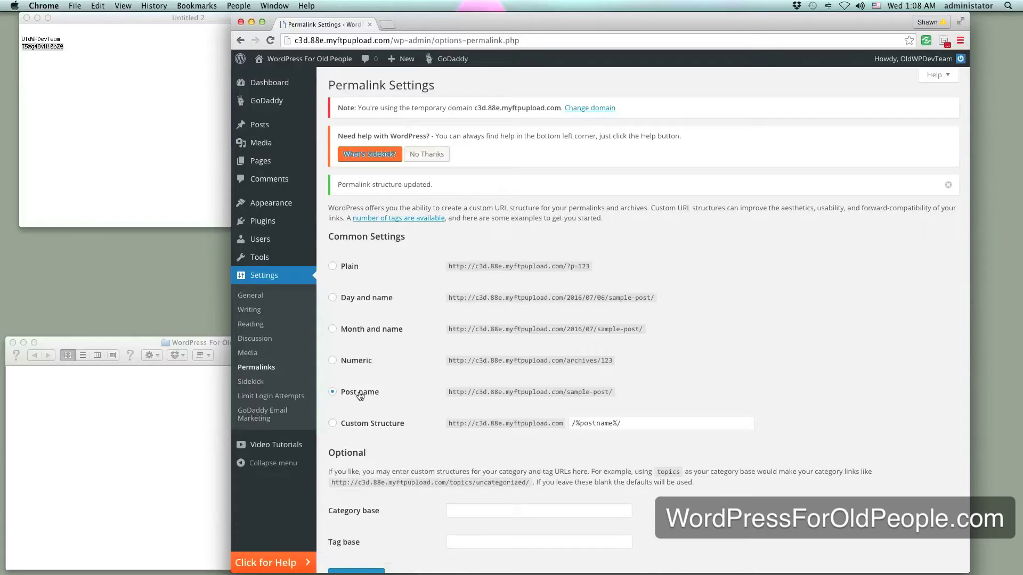
# Step: Re-save permalinks, briefly trying Numeric before returning to Post name and saving twice more
pyautogui.scroll(-2, 363, 540)
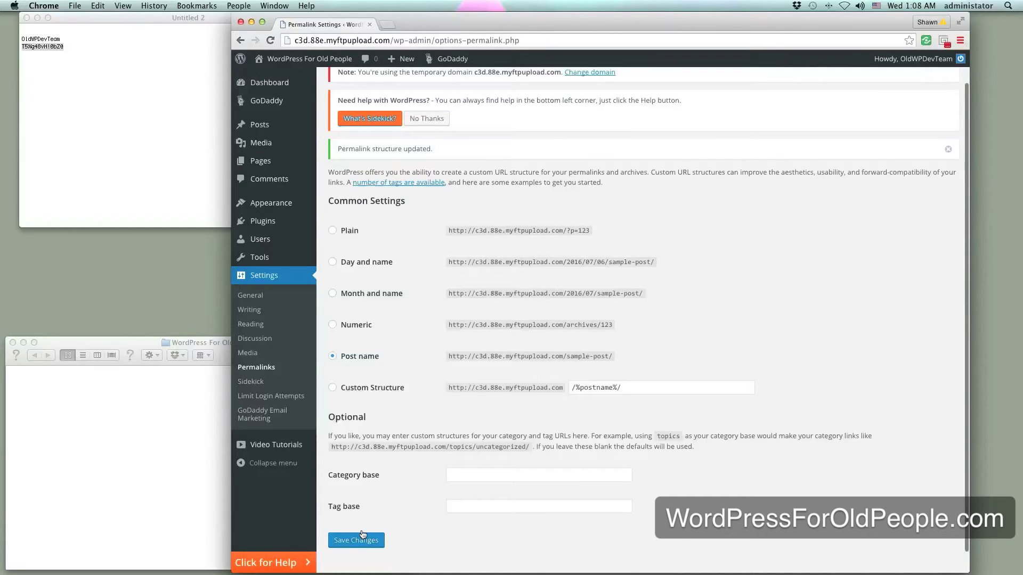
pyautogui.click(363, 535)
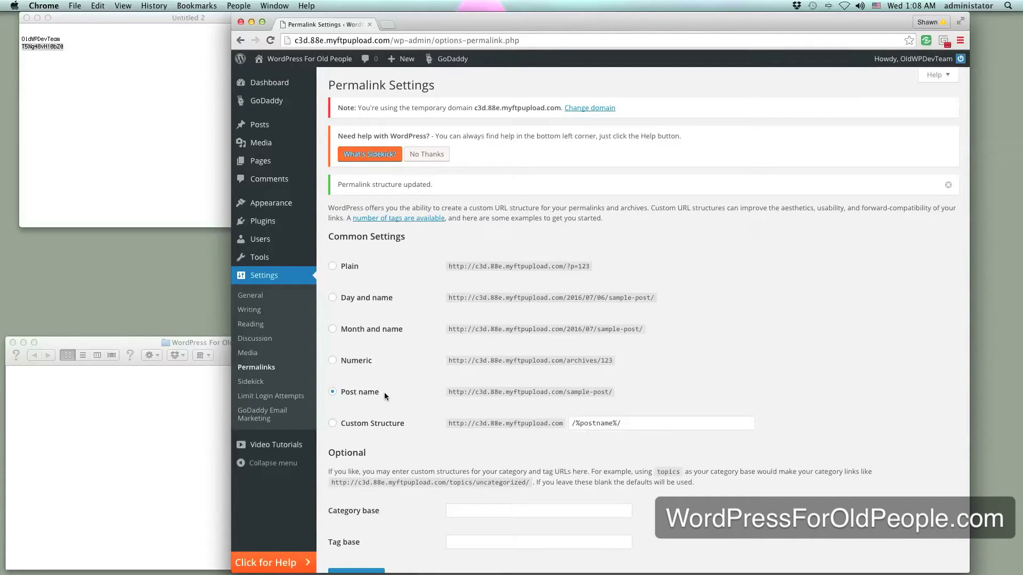
pyautogui.click(358, 368)
pyautogui.click(360, 393)
pyautogui.scroll(-3, 360, 394)
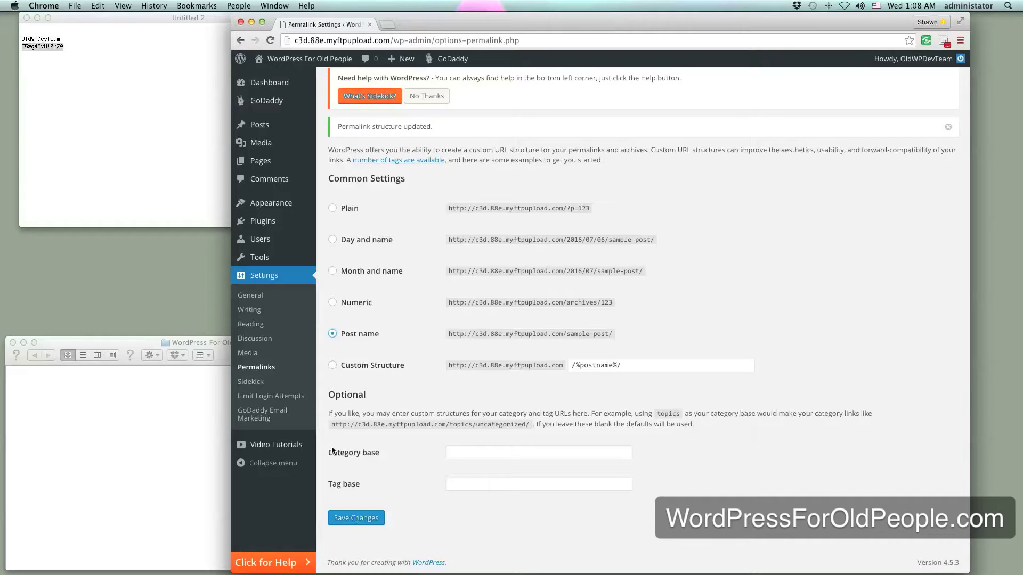
pyautogui.click(344, 522)
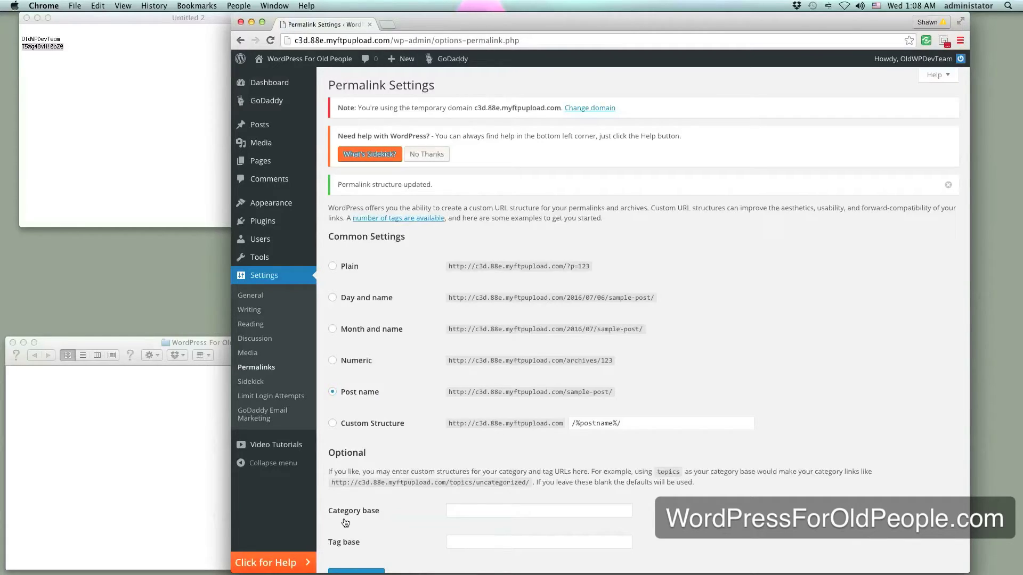
pyautogui.scroll(-2, 345, 522)
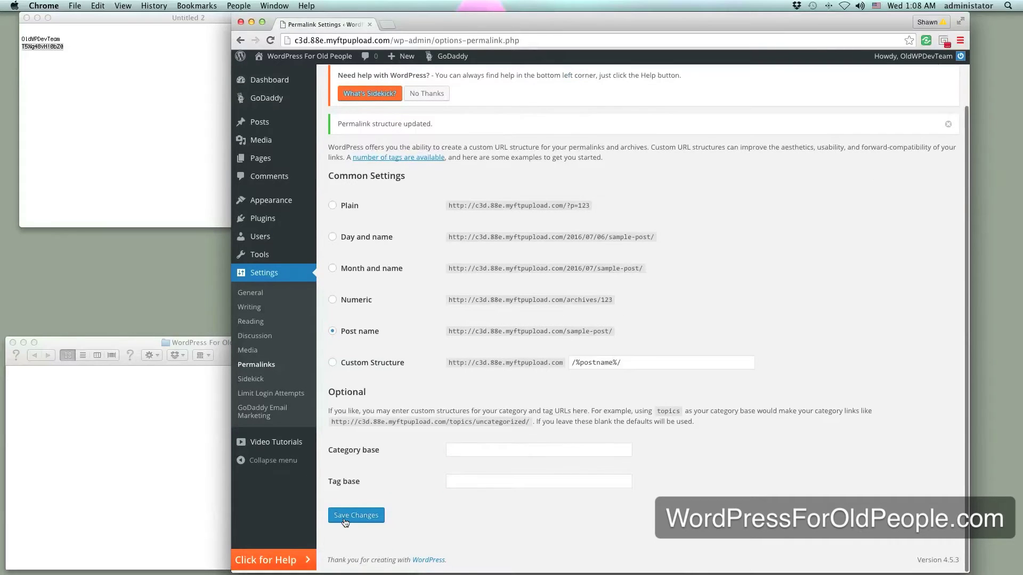
pyautogui.click(353, 518)
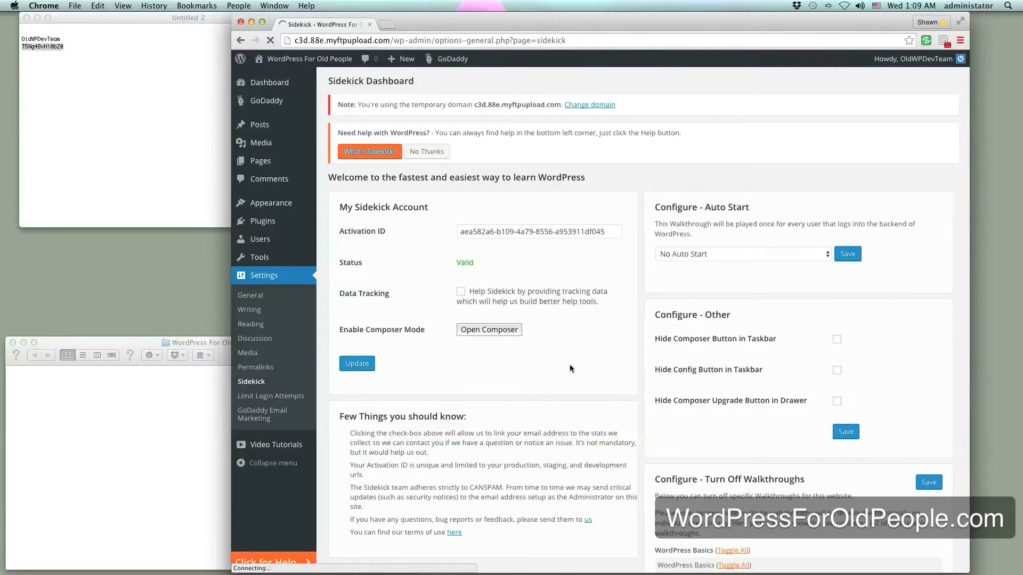
# Step: Review the Sidekick Dashboard settings, then go to the Limit Login Attempts settings page
pyautogui.scroll(-3, 570, 368)
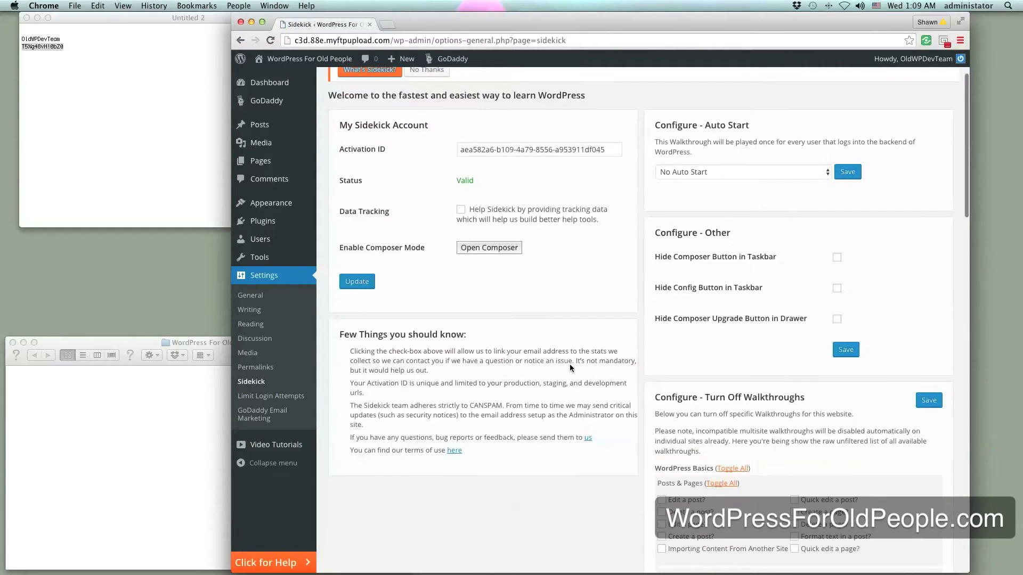
pyautogui.scroll(-3, 570, 368)
pyautogui.scroll(-1, 570, 368)
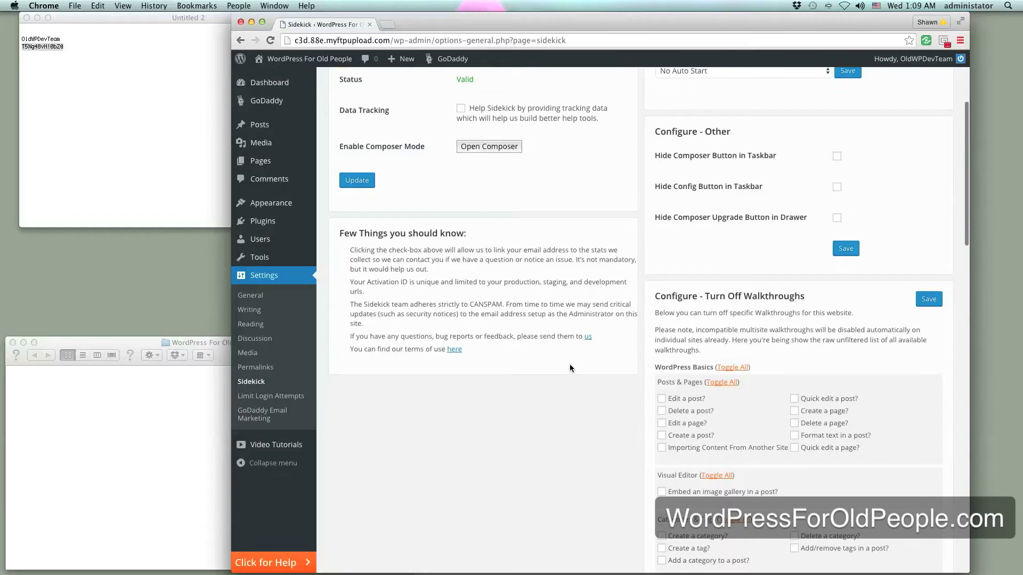
pyautogui.scroll(-1, 570, 368)
pyautogui.scroll(-4, 570, 368)
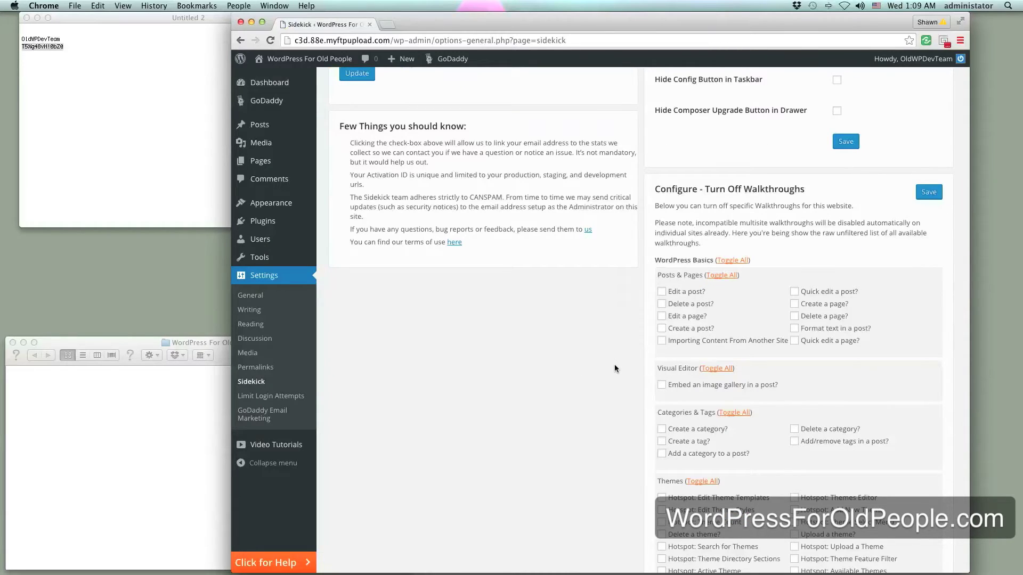
pyautogui.scroll(5, 486, 352)
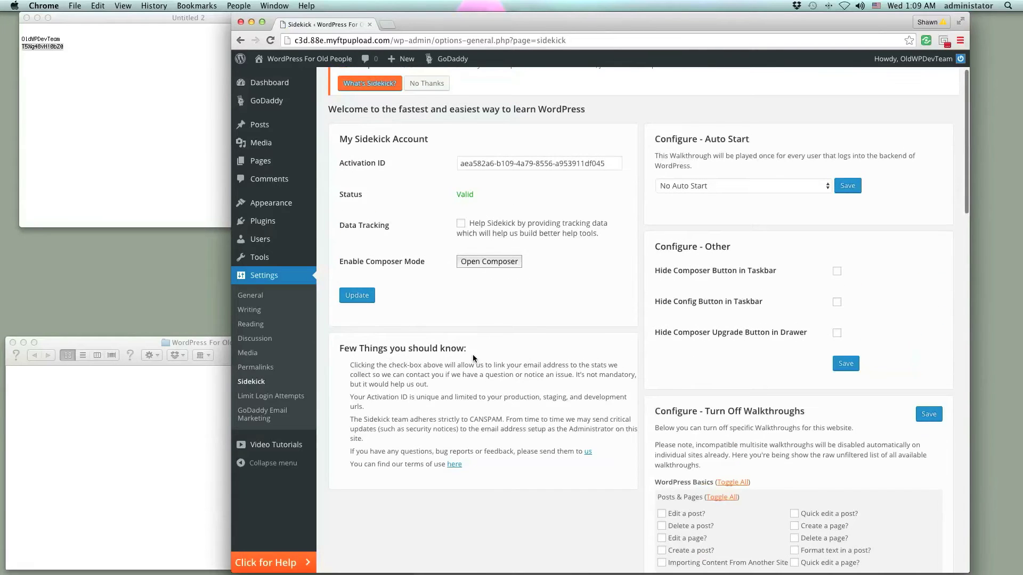
pyautogui.click(290, 397)
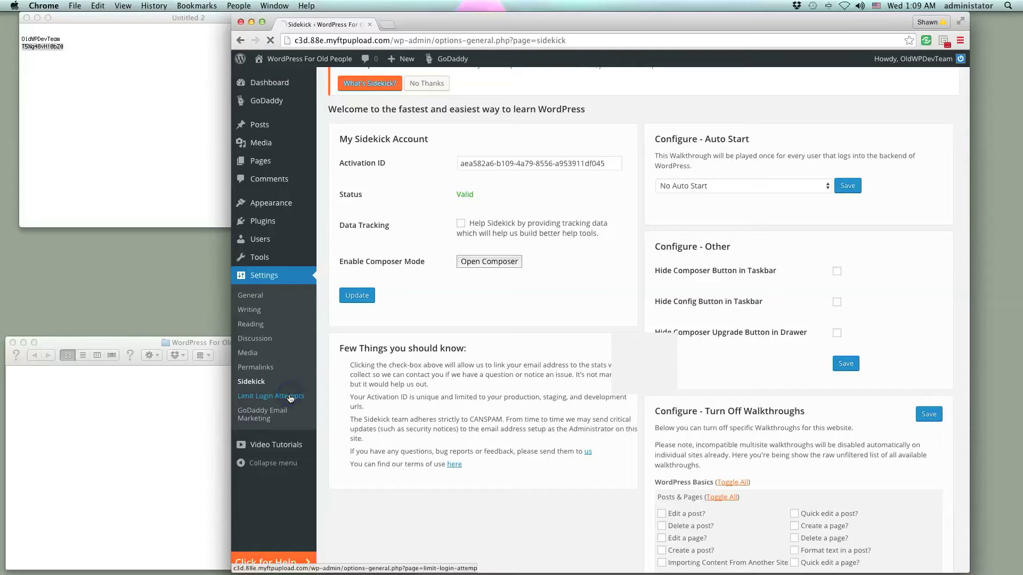
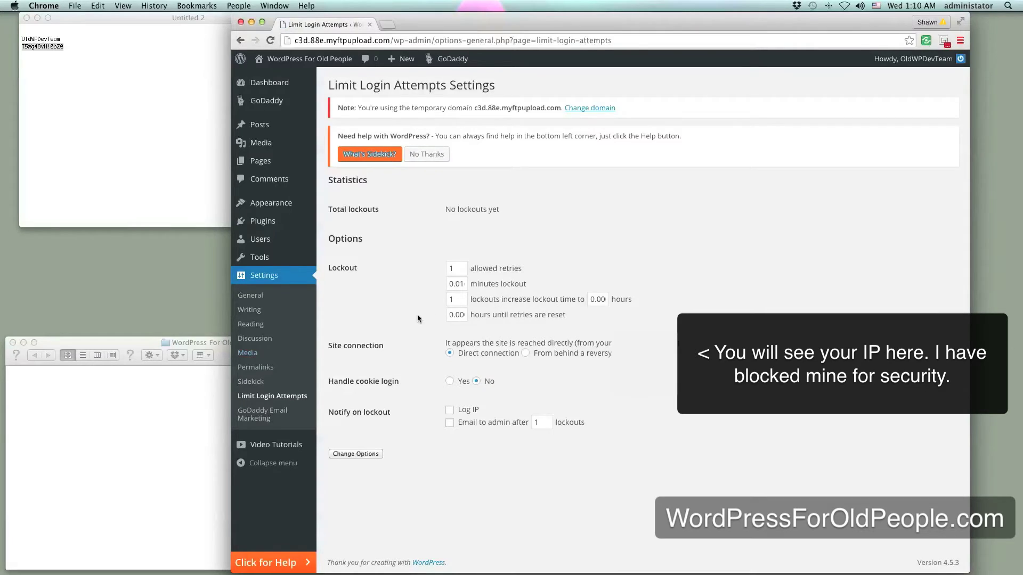
# Step: Replace the 0.01 minutes lockout value with 200 minutes
pyautogui.doubleClick(457, 282)
pyautogui.doubleClick(458, 268)
pyautogui.click(524, 267)
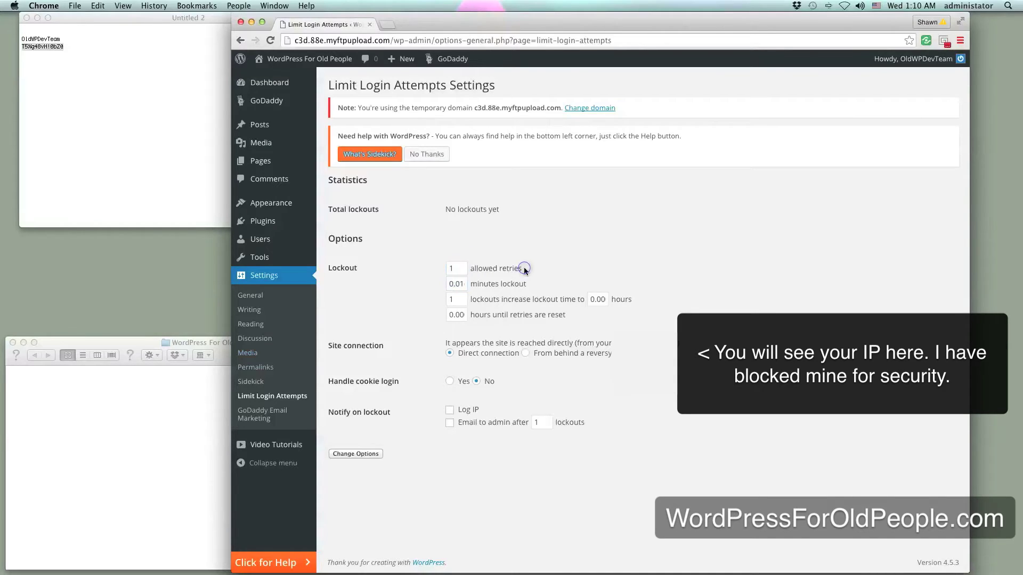
pyautogui.click(457, 268)
pyautogui.doubleClick(460, 283)
pyautogui.click(460, 269)
pyautogui.doubleClick(461, 282)
pyautogui.write('200')
# Step: Make lockouts increase to 200 hours after 2 lockouts, with retries reset after 2400 hours
pyautogui.click(457, 299)
pyautogui.moveTo(457, 299); pyautogui.dragTo(446, 299)
pyautogui.write('2')
pyautogui.click(594, 300)
pyautogui.write('200')
pyautogui.doubleClick(461, 316)
pyautogui.moveTo(567, 314); pyautogui.dragTo(469, 318)
pyautogui.doubleClick(461, 316)
pyautogui.write('2400')
# Step: Finish the 2400-hour reset entry and tick Log IP under Notify on lockout
pyautogui.click(569, 319)
pyautogui.click(450, 410)
pyautogui.moveTo(484, 412); pyautogui.dragTo(461, 412)
pyautogui.moveTo(482, 410); pyautogui.dragTo(462, 409)
pyautogui.click(681, 342)
# Step: Enable email to admin after 1 lockout and save the Limit Login Attempts options
pyautogui.click(450, 424)
pyautogui.moveTo(548, 424); pyautogui.dragTo(521, 423)
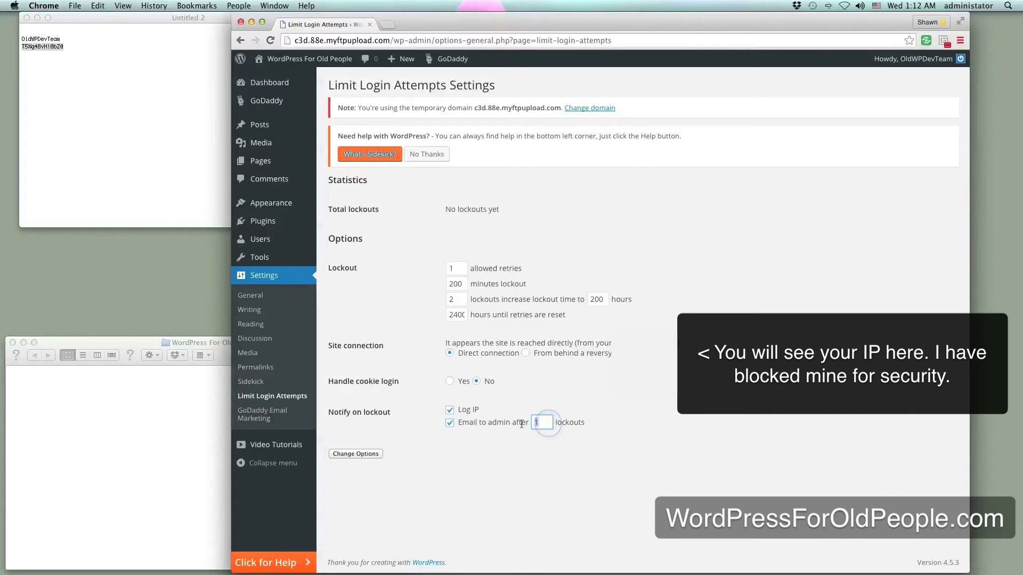
pyautogui.write('1')
pyautogui.click(553, 410)
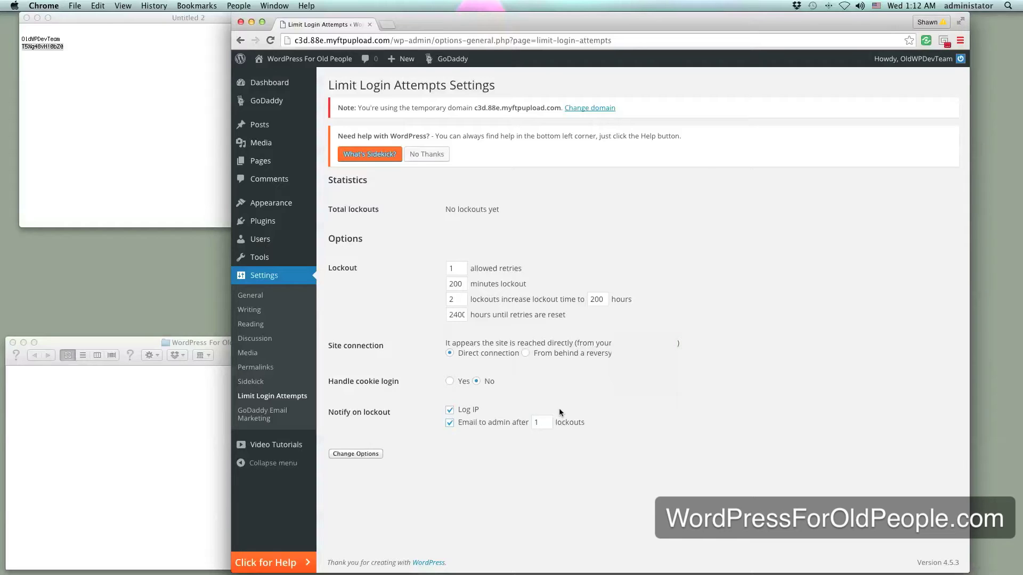
pyautogui.click(359, 454)
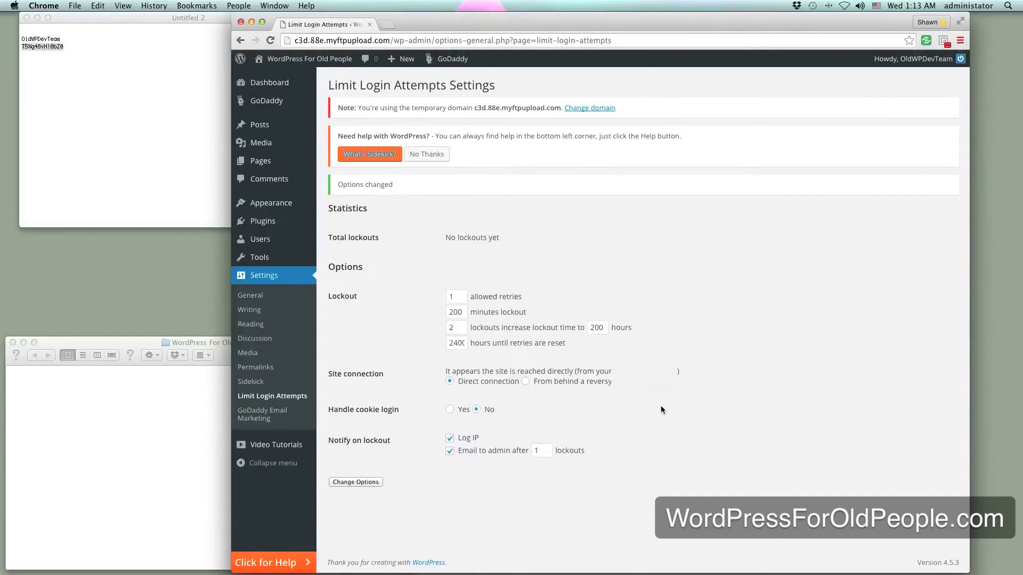
pyautogui.click(273, 418)
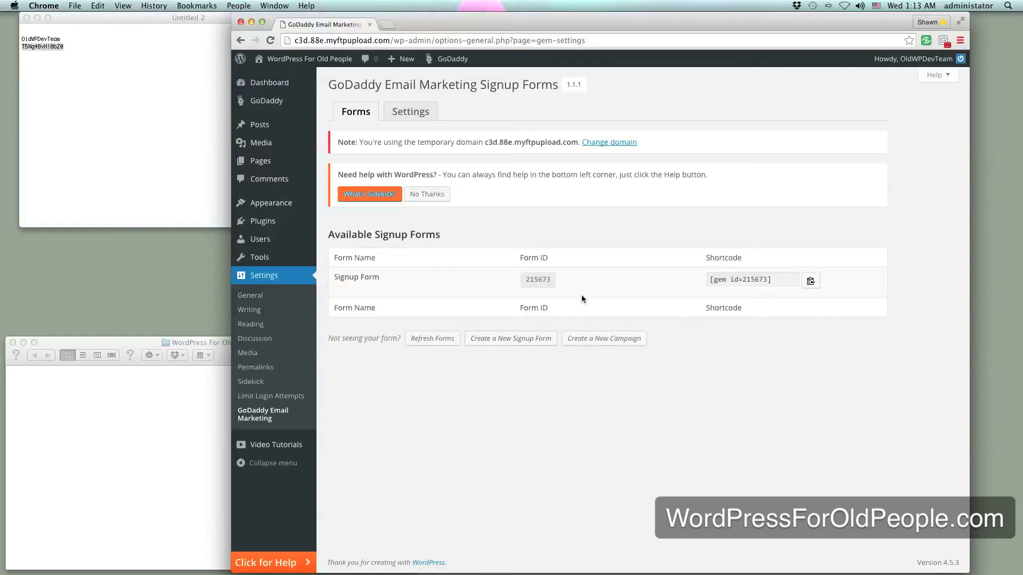
# Step: Highlight the Signup Form's shortcode [gem id=215673] on the Signup Forms list
pyautogui.moveTo(599, 282)
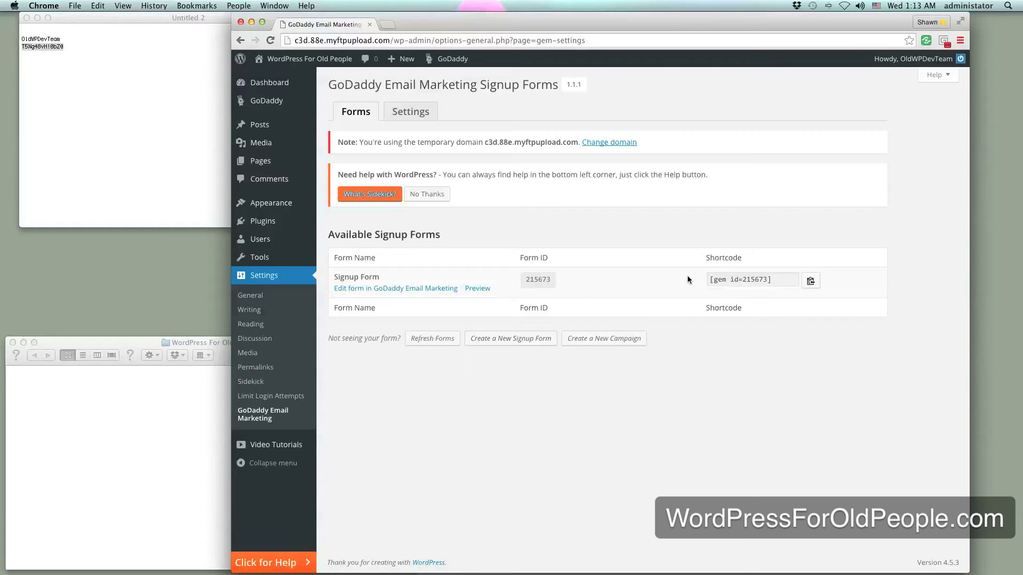
pyautogui.click(767, 279)
pyautogui.moveTo(762, 279); pyautogui.dragTo(708, 278)
pyautogui.click(778, 279)
pyautogui.moveTo(778, 277); pyautogui.dragTo(711, 277)
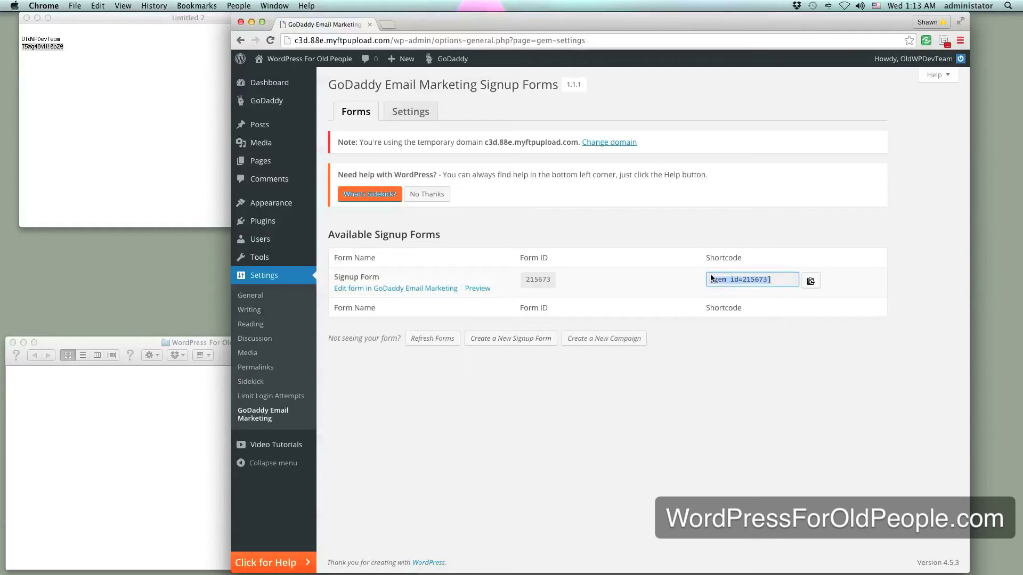
pyautogui.click(659, 249)
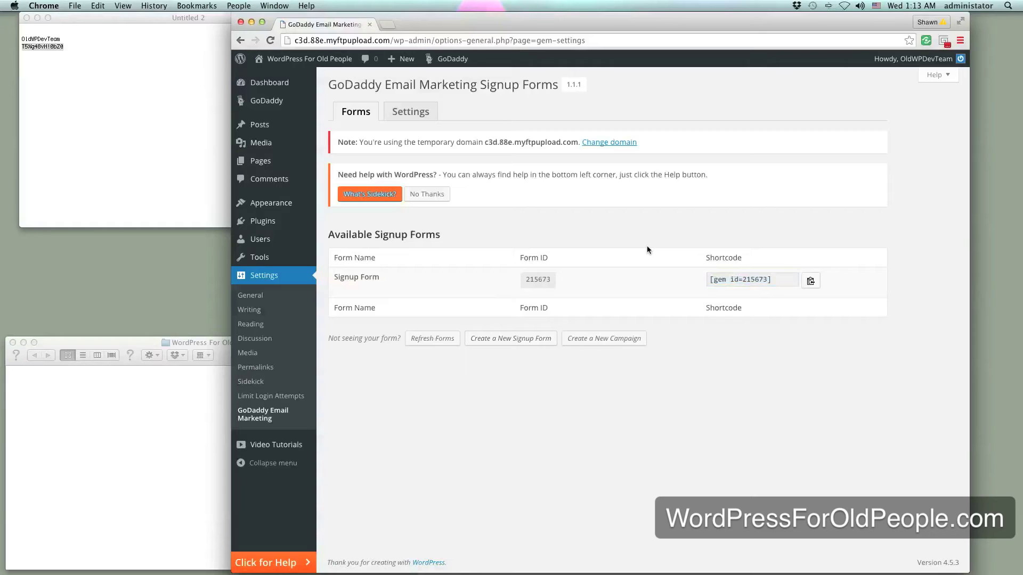
pyautogui.click(418, 400)
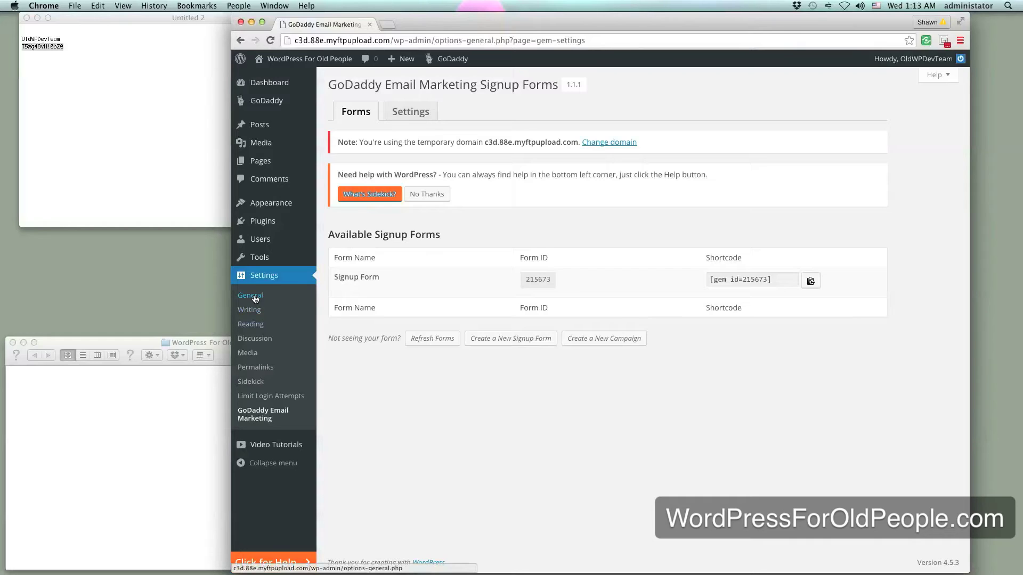
pyautogui.click(335, 445)
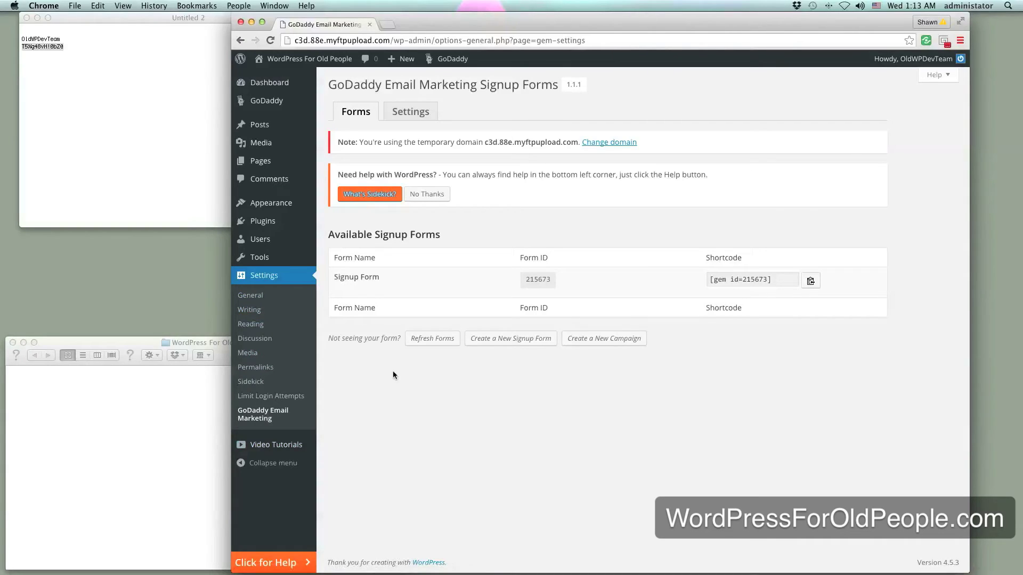
# Step: Go to General Settings and review the site title and tagline fields
pyautogui.click(269, 278)
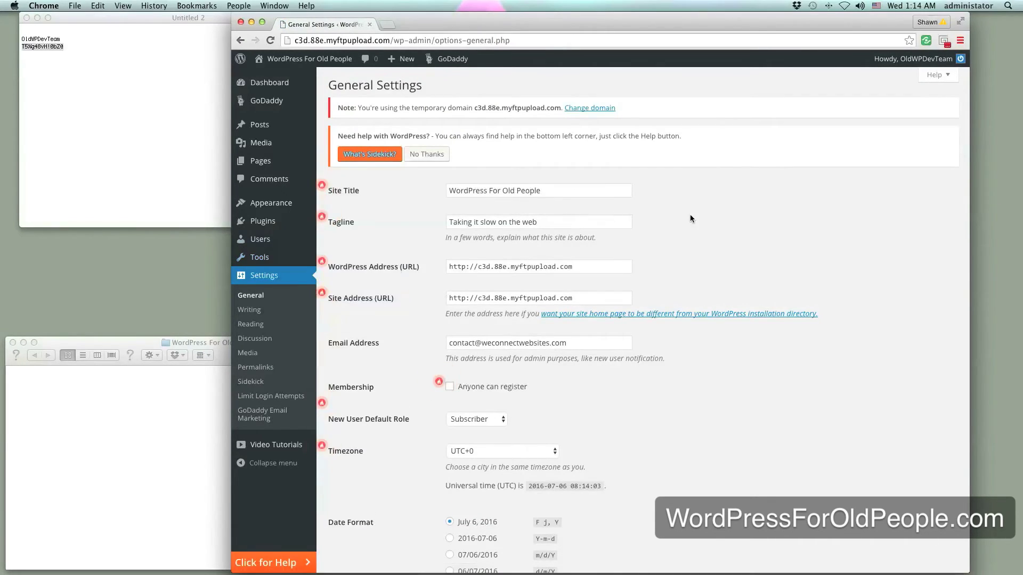
pyautogui.scroll(-1, 505, 268)
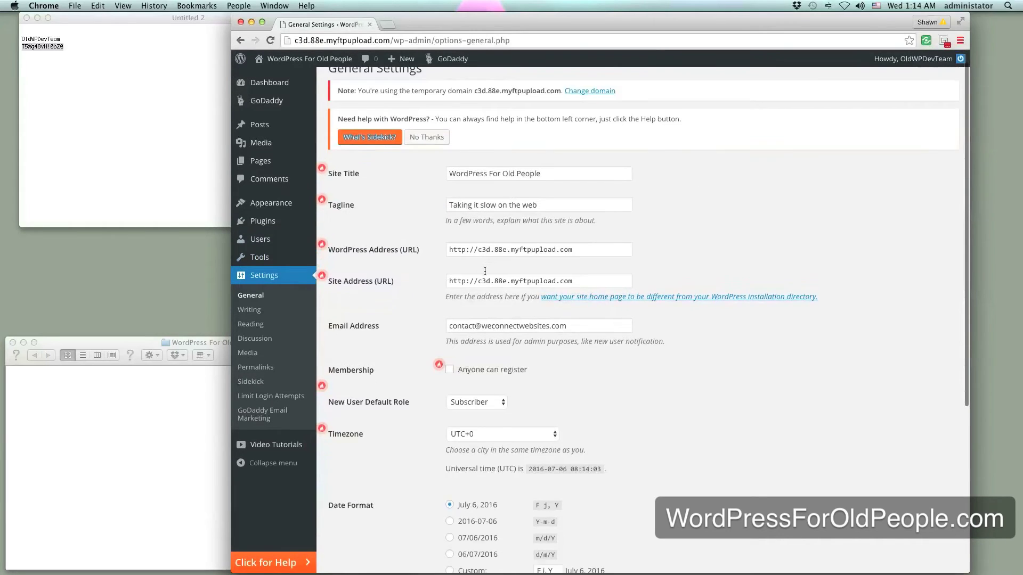
pyautogui.scroll(-3, 484, 271)
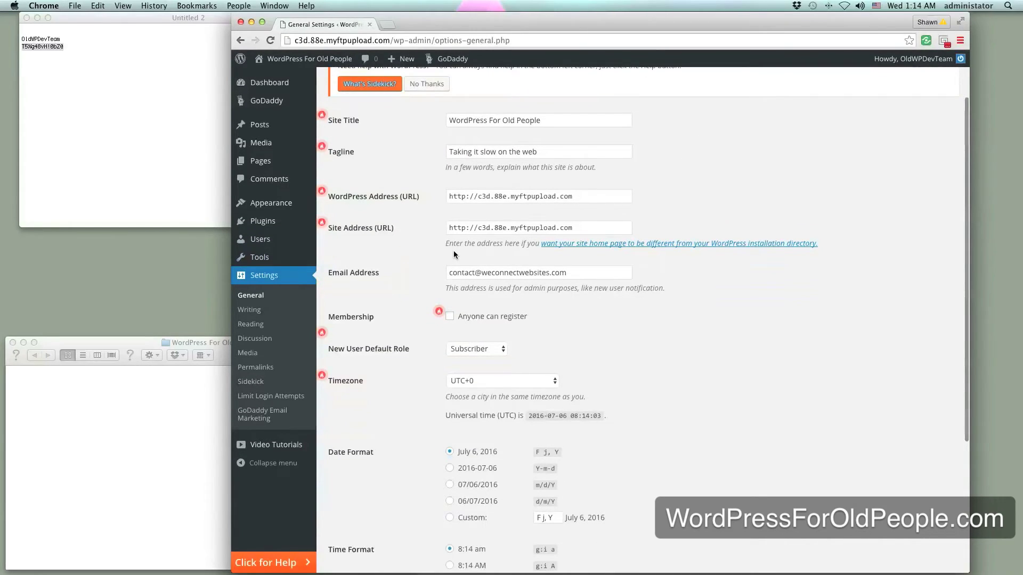
pyautogui.scroll(-3, 437, 192)
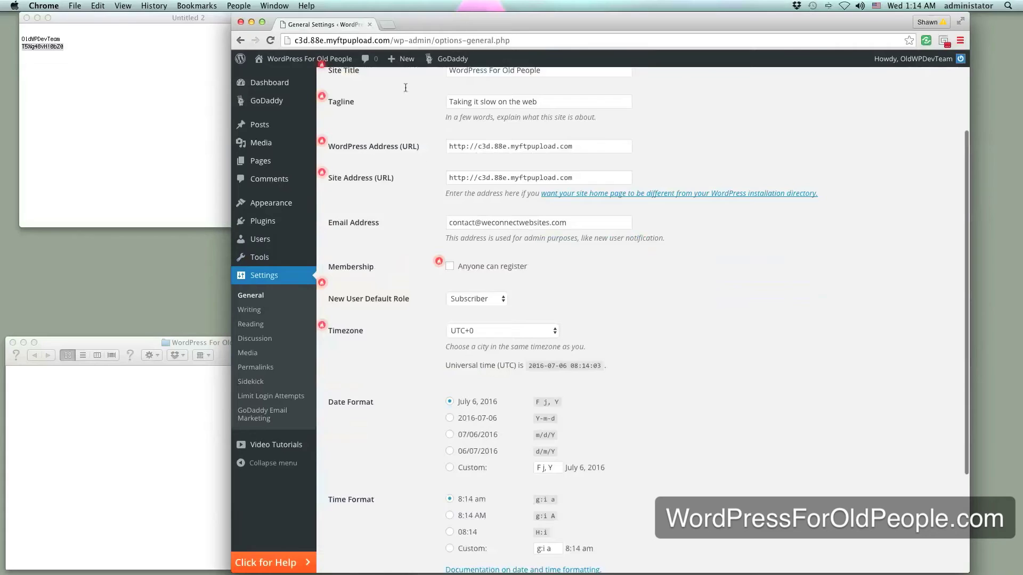
pyautogui.scroll(7, 406, 87)
# Step: Copy the temporary domain c3d.88e.myftpupload.com from the browser's address bar
pyautogui.click(390, 42)
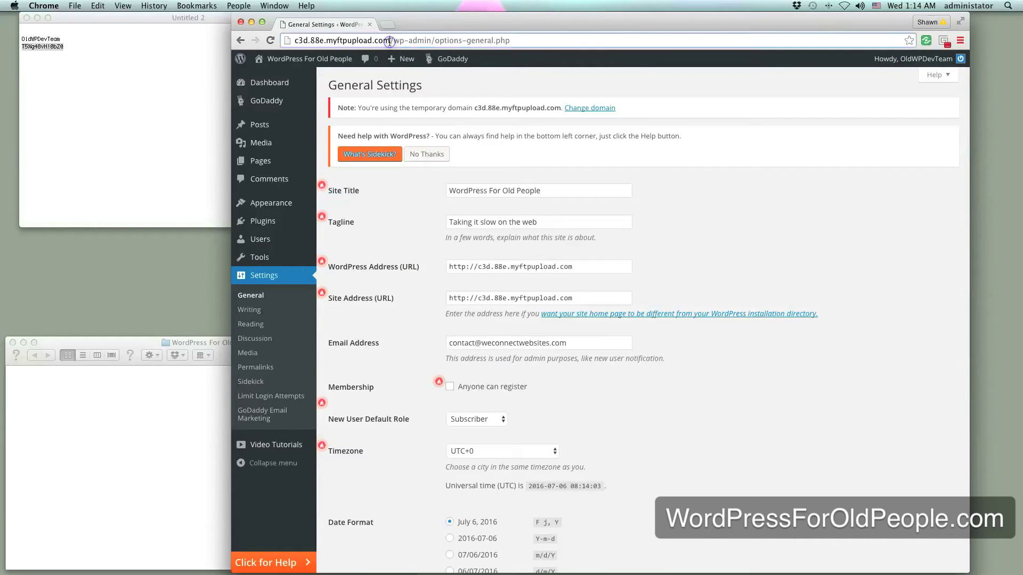
pyautogui.moveTo(389, 42); pyautogui.dragTo(291, 40)
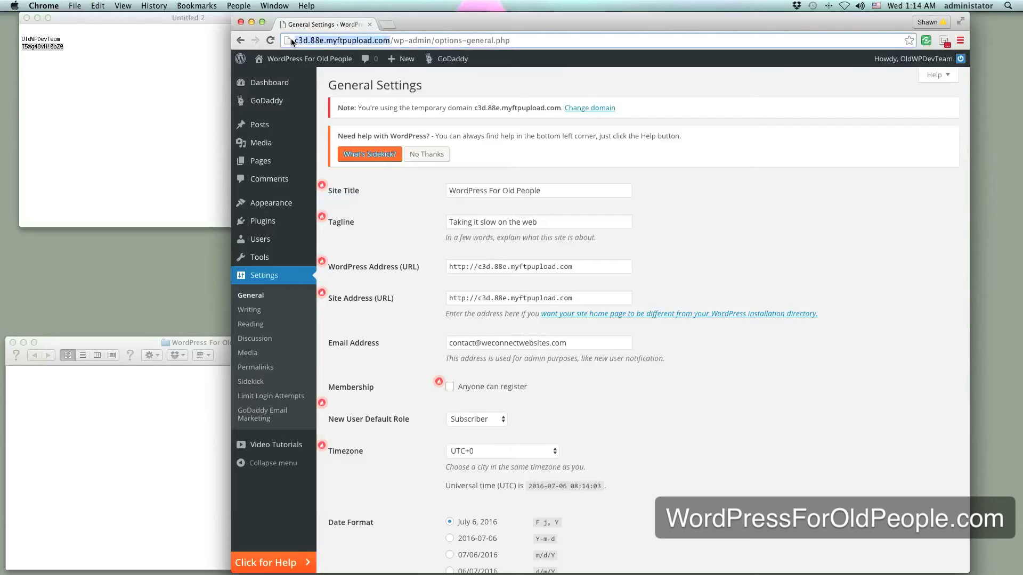
pyautogui.click(474, 79)
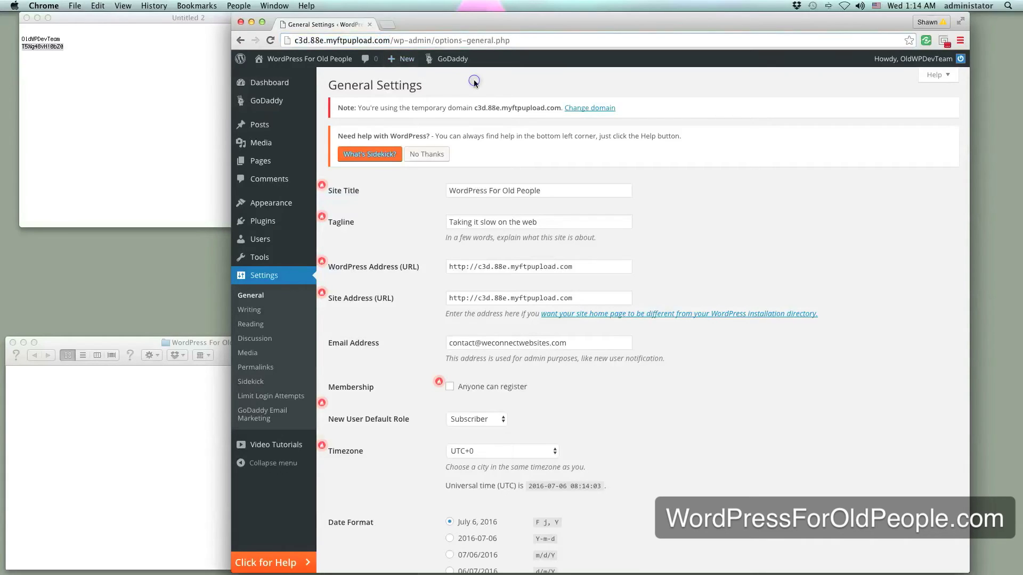
pyautogui.click(389, 42)
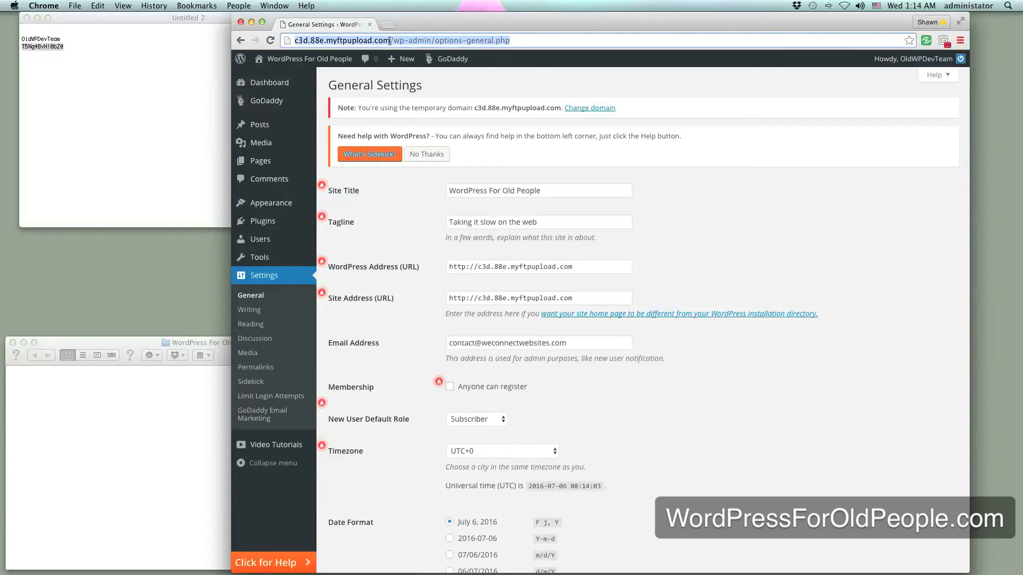
pyautogui.click(389, 42)
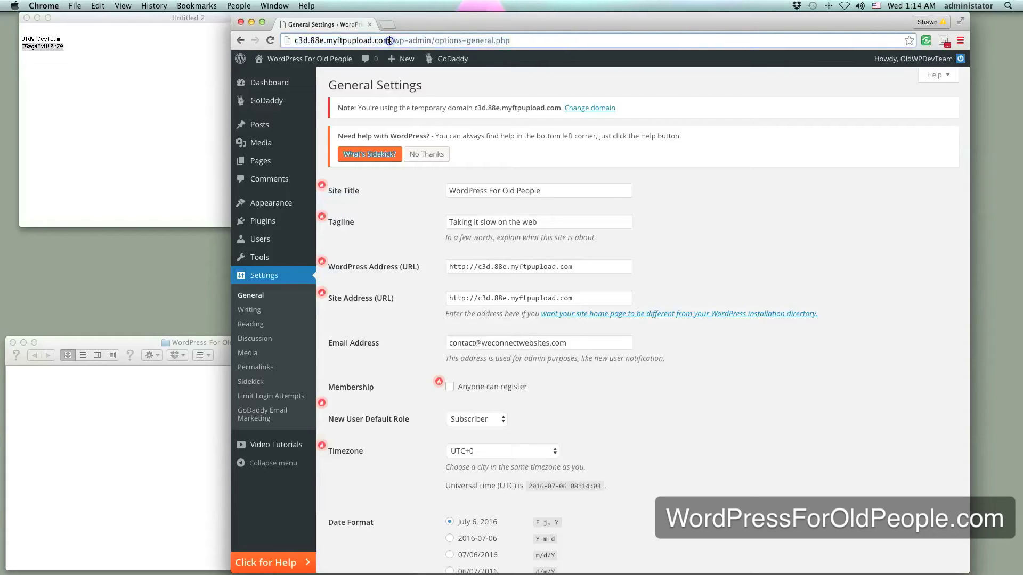
pyautogui.moveTo(391, 41); pyautogui.dragTo(296, 41)
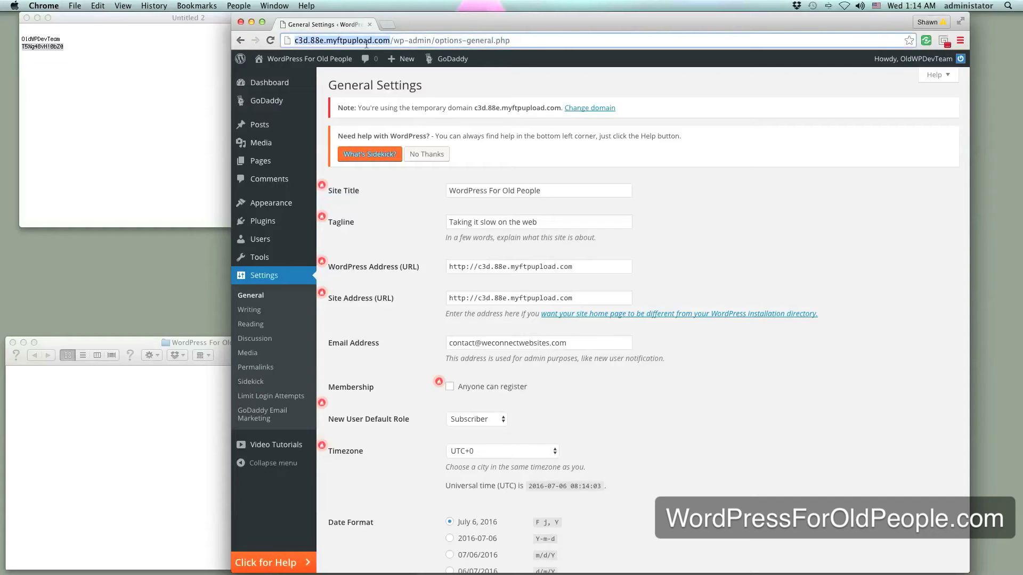
pyautogui.press('super+c')
pyautogui.moveTo(385, 53)
pyautogui.moveTo(391, 42); pyautogui.dragTo(294, 42)
pyautogui.moveTo(284, 60)
pyautogui.press('super+c')
# Step: Choose New Incognito Window from Chrome's three-bar menu
pyautogui.click(960, 41)
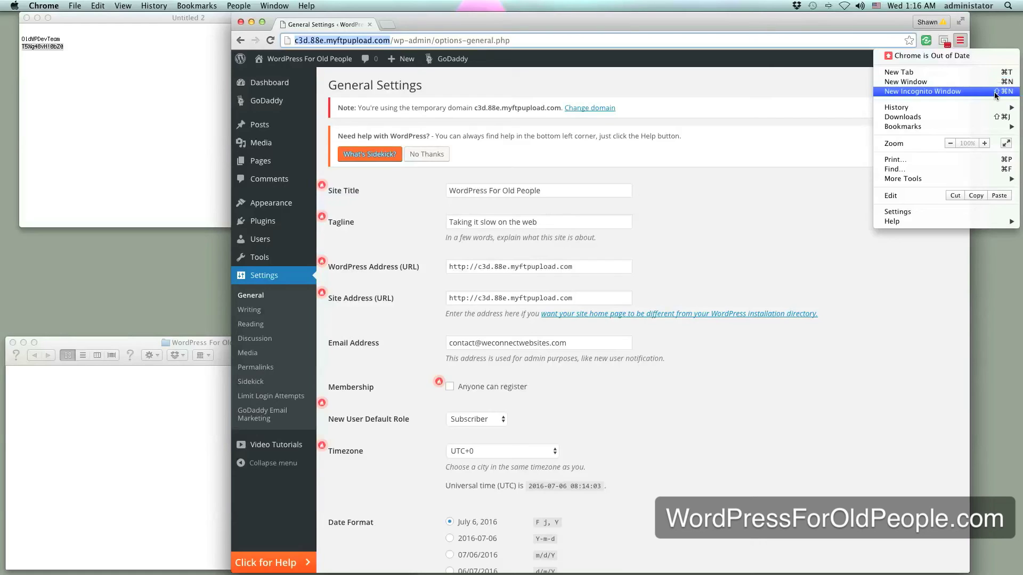
pyautogui.click(946, 92)
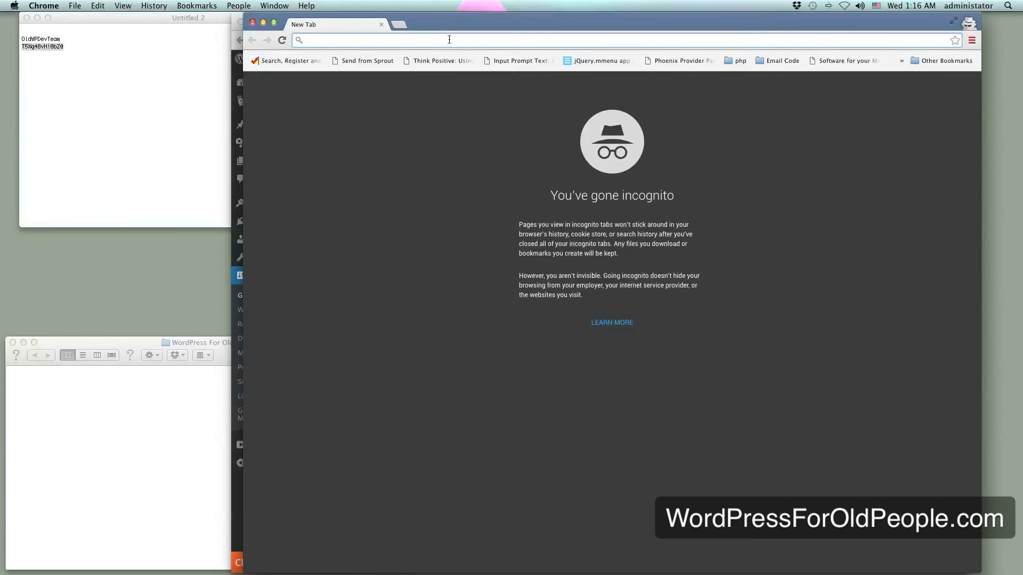
# Step: Paste c3d.88e.myftpupload.com into the incognito address bar and load the homepage
pyautogui.press('super+v')
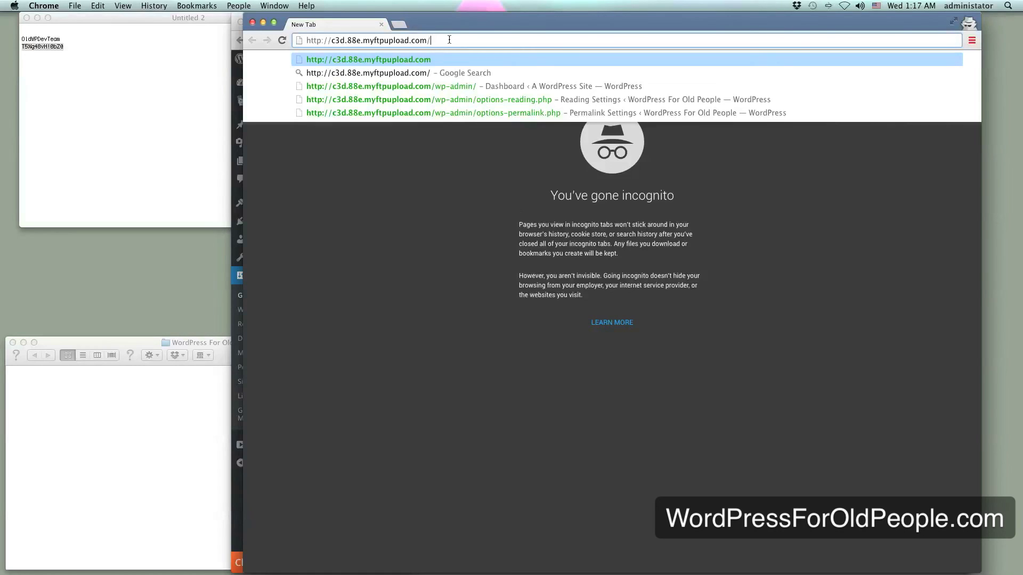
pyautogui.press('Return')
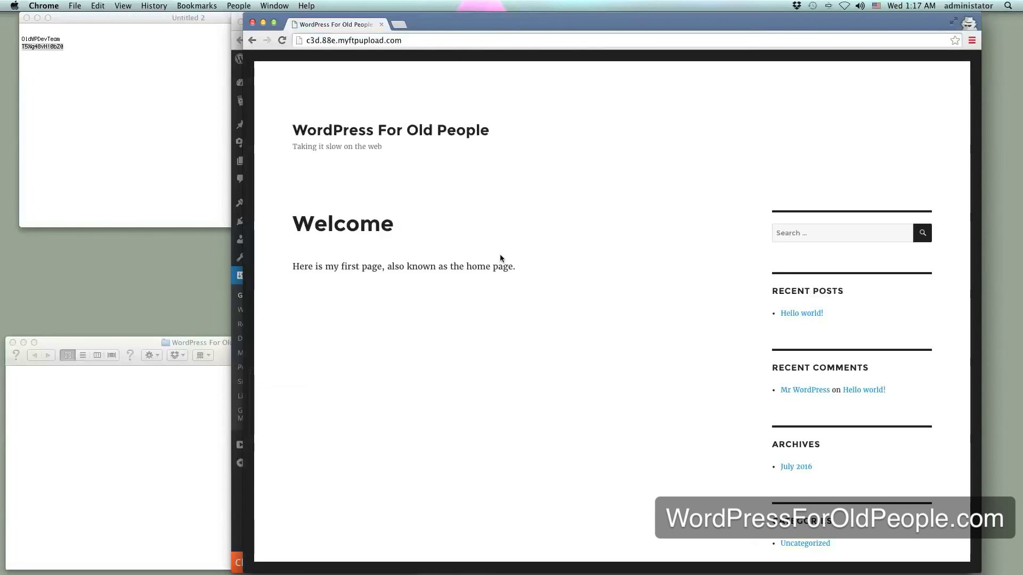
pyautogui.click(516, 266)
pyautogui.moveTo(476, 267); pyautogui.dragTo(291, 266)
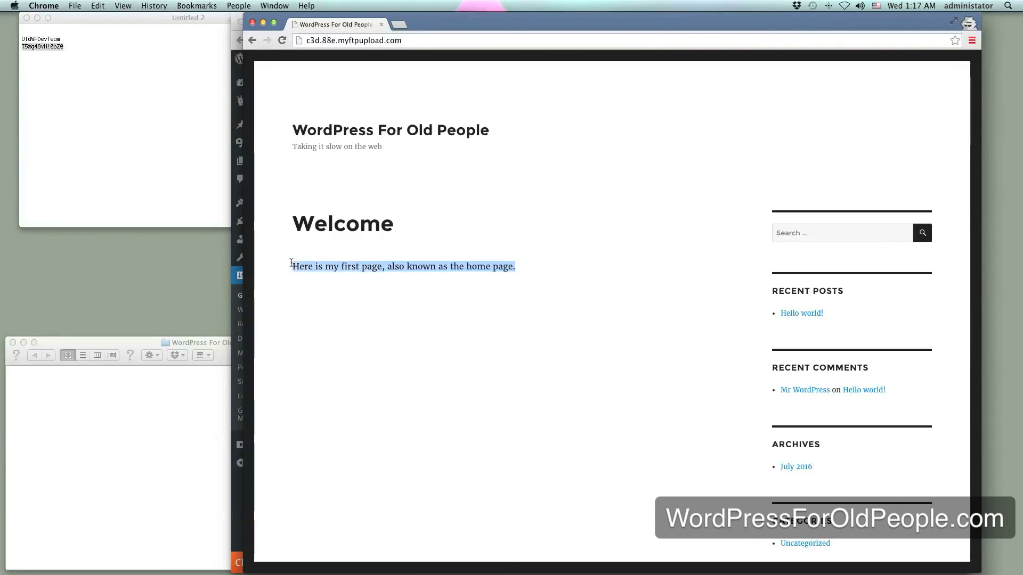
pyautogui.moveTo(407, 222); pyautogui.dragTo(292, 223)
pyautogui.click(520, 216)
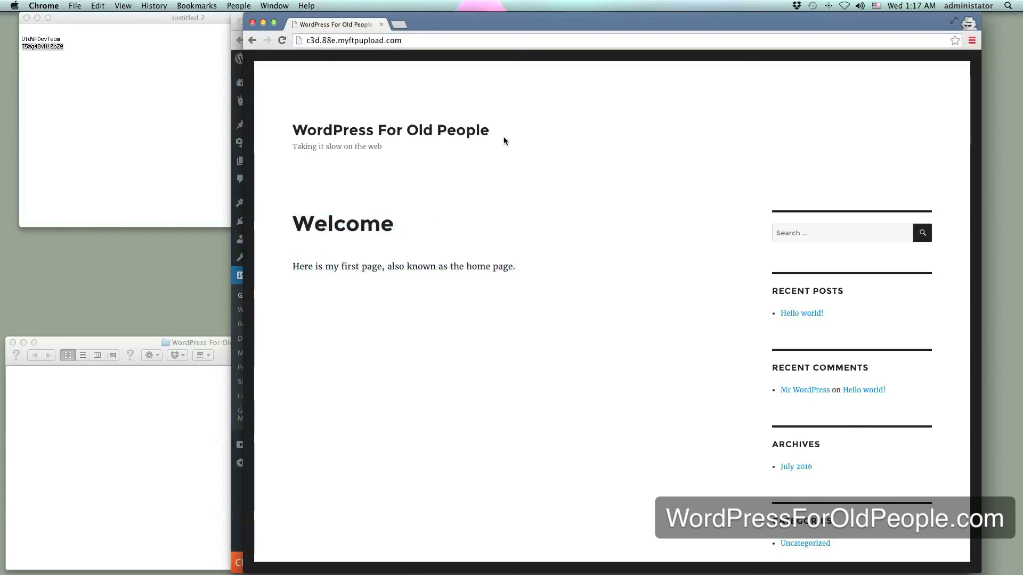
pyautogui.moveTo(481, 148); pyautogui.dragTo(280, 133)
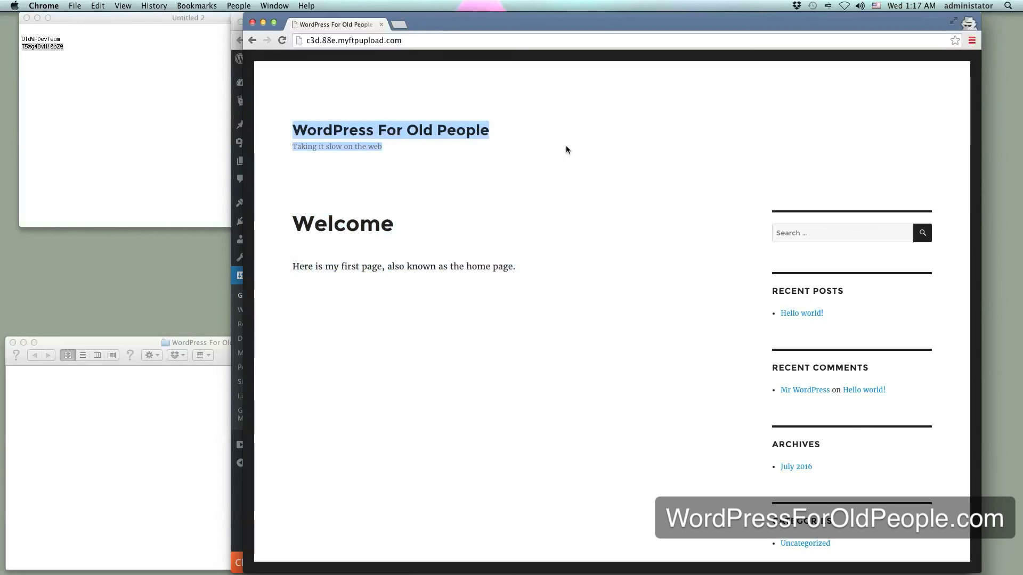
pyautogui.scroll(-5, 586, 220)
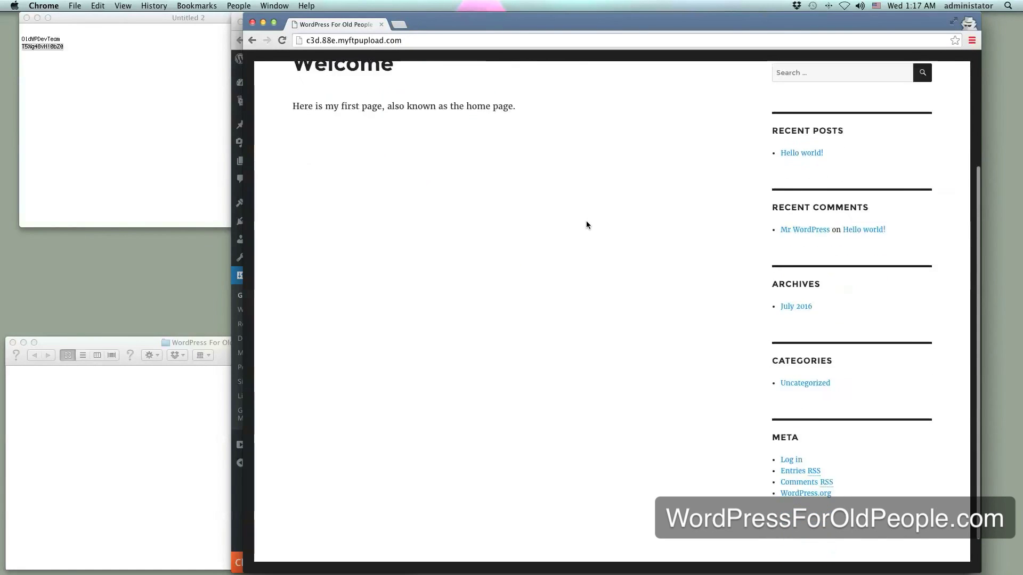
pyautogui.scroll(-2, 586, 224)
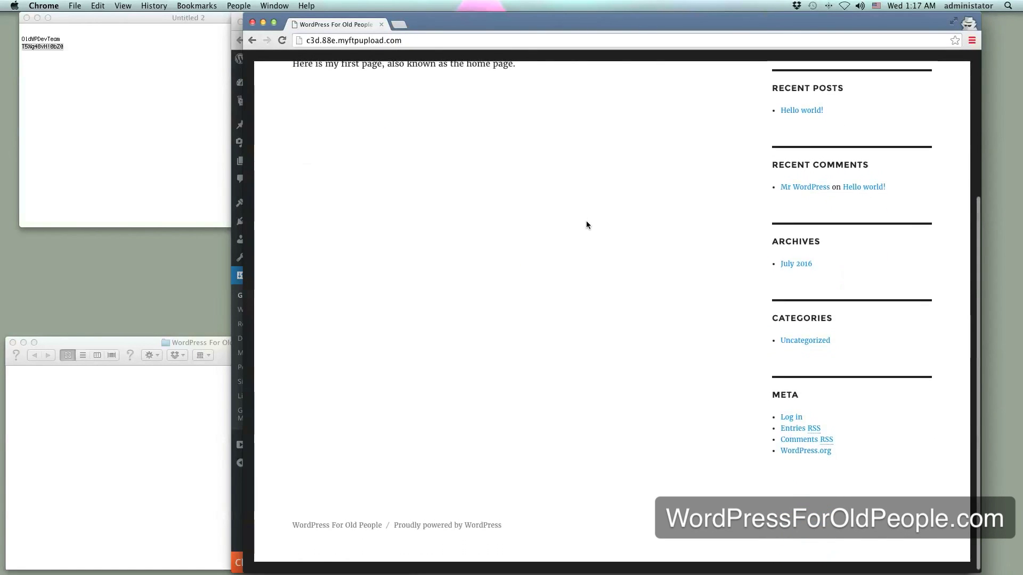
pyautogui.scroll(6, 586, 224)
pyautogui.scroll(3, 586, 224)
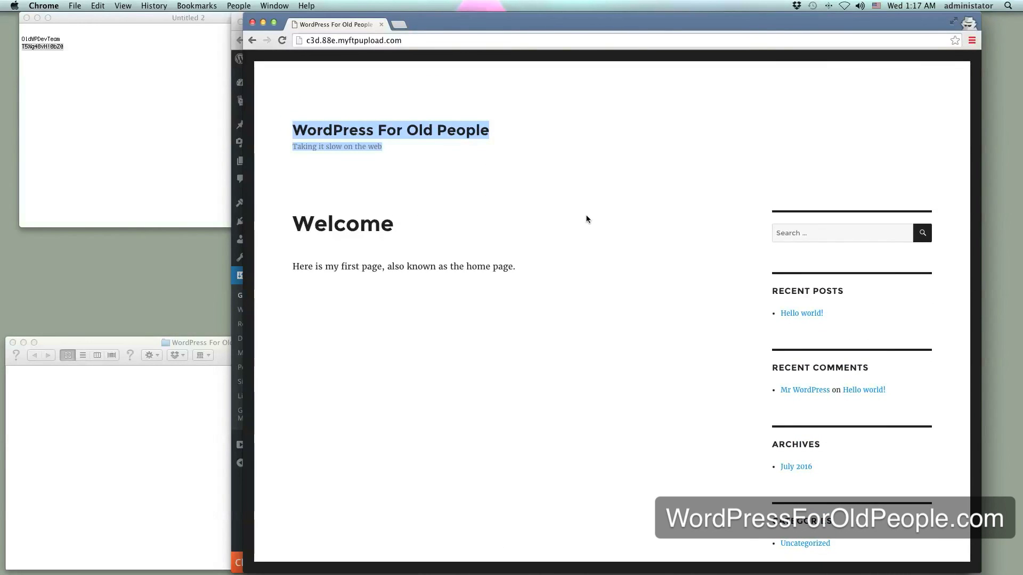
pyautogui.click(481, 99)
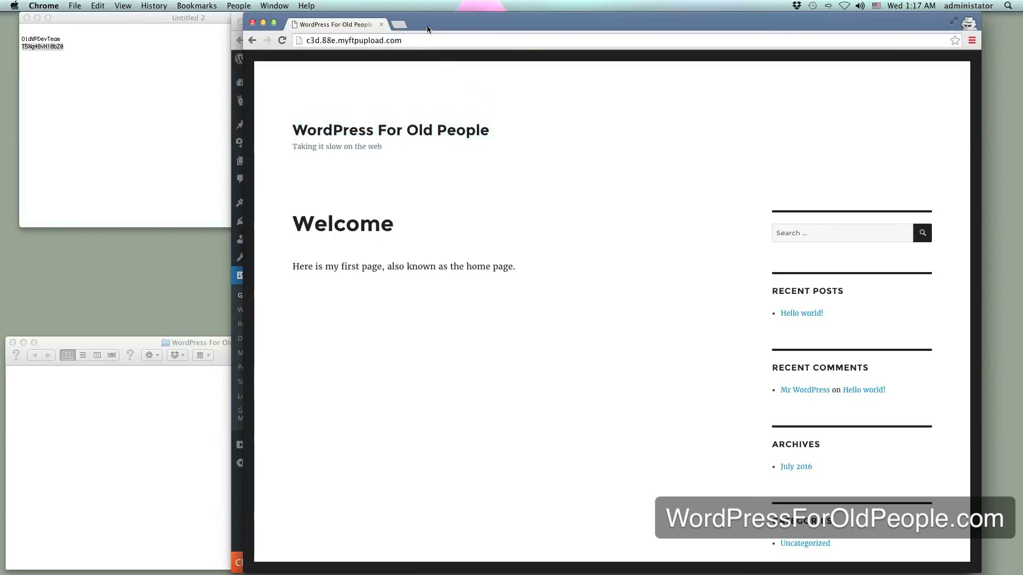
pyautogui.moveTo(428, 28); pyautogui.dragTo(480, 28)
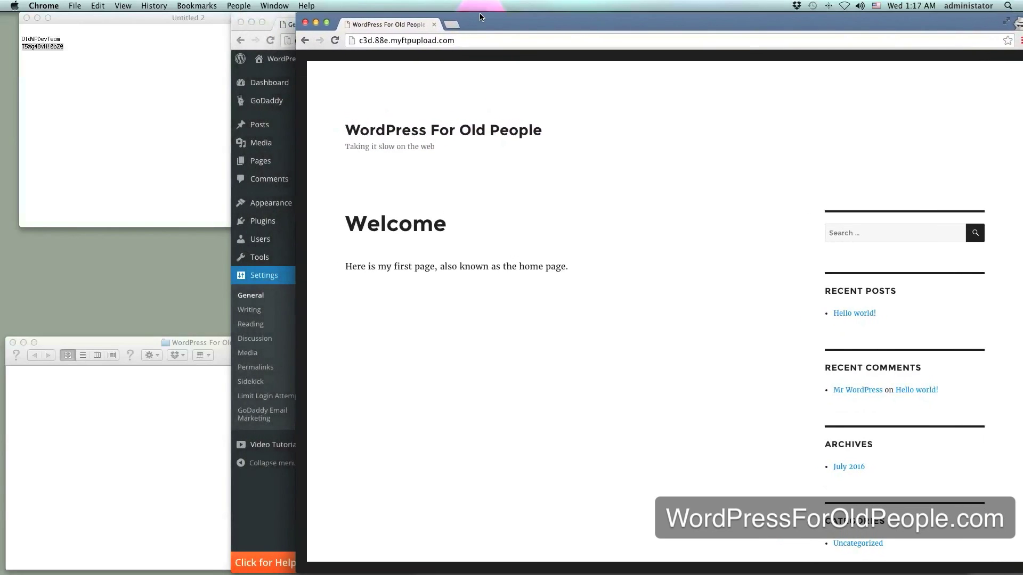
# Step: Close the incognito window and nudge the General Settings window slightly left
pyautogui.click(305, 22)
pyautogui.click(673, 200)
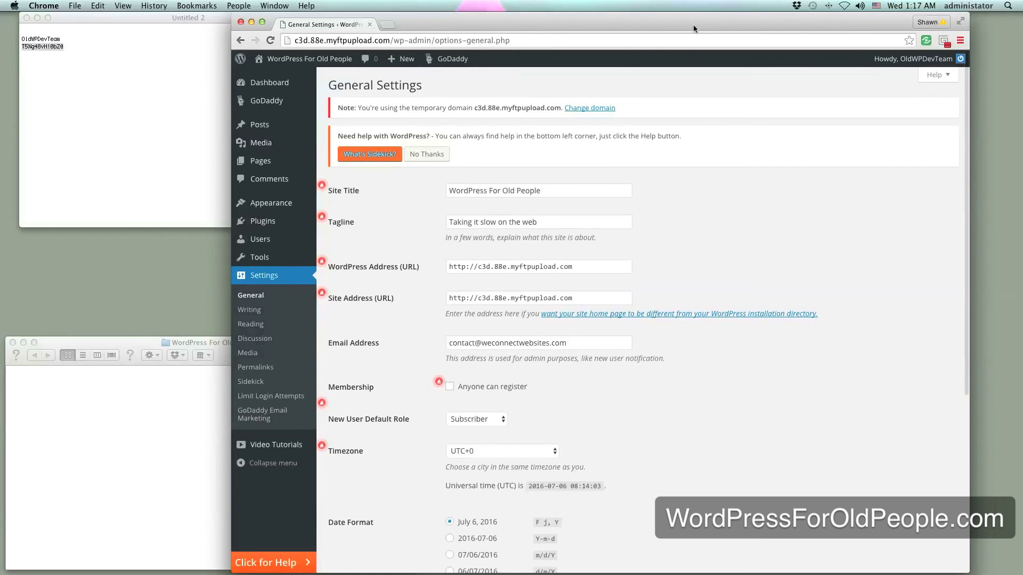
pyautogui.moveTo(693, 25)
pyautogui.mouseDown()
pyautogui.moveTo(662, 19)
pyautogui.moveTo(683, 15)
pyautogui.mouseUp()
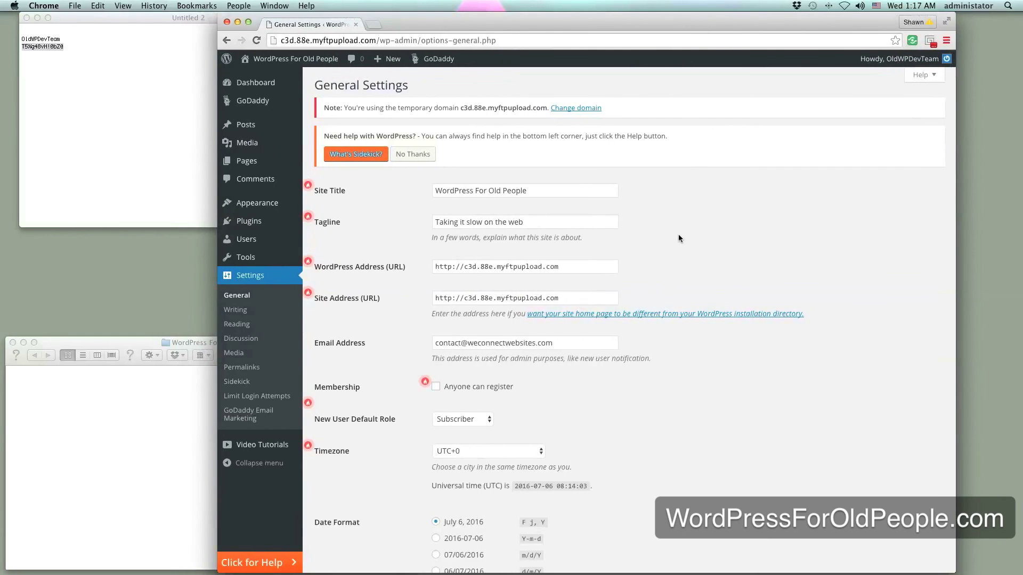
pyautogui.moveTo(246, 223)
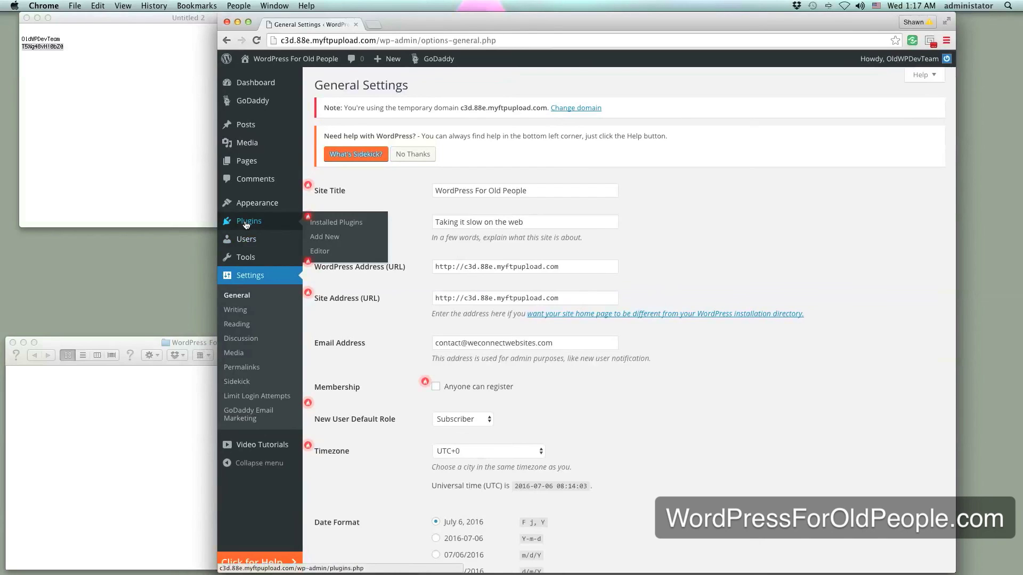